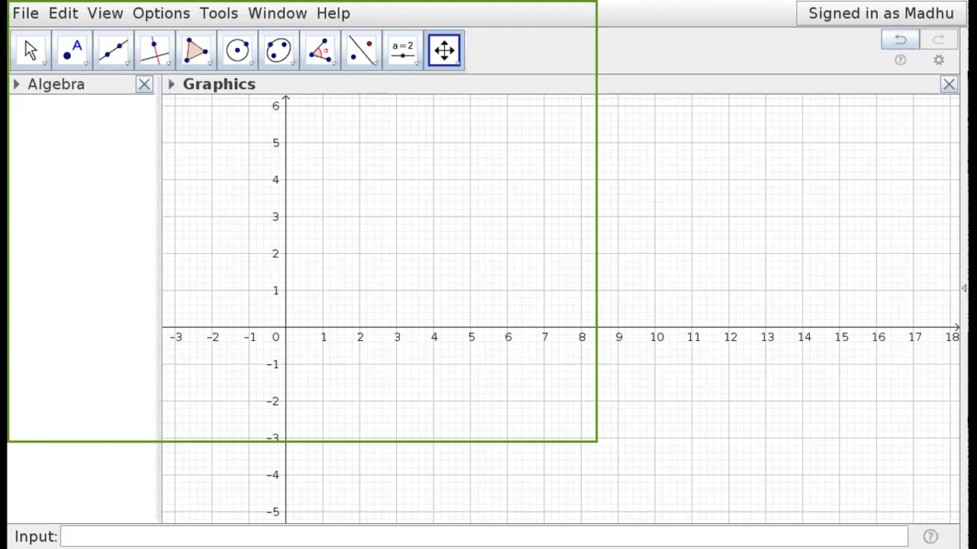
- Look through the File and View menus without choosing anything
{"action": "left_click", "coordinate": [64, 536]}
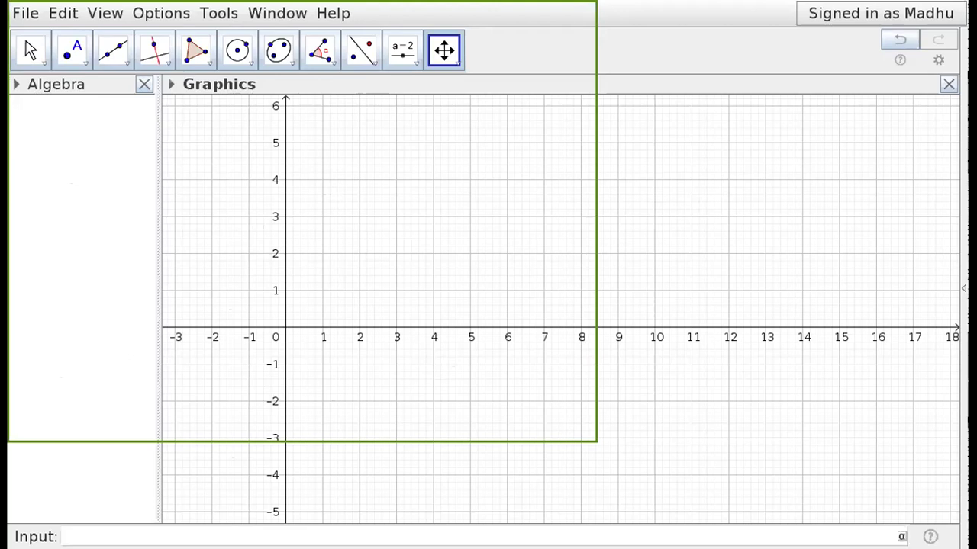
{"action": "left_click", "coordinate": [25, 15]}
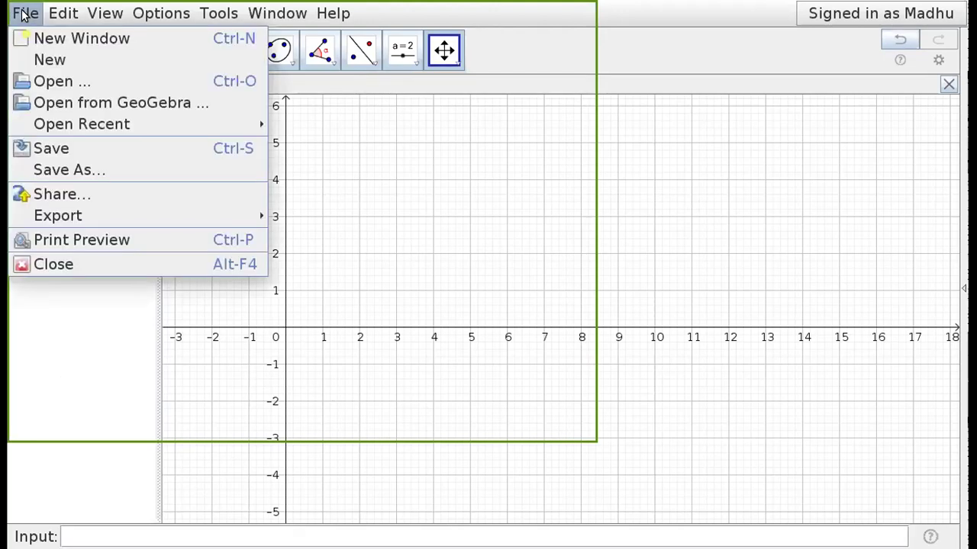
{"action": "left_click", "coordinate": [69, 349]}
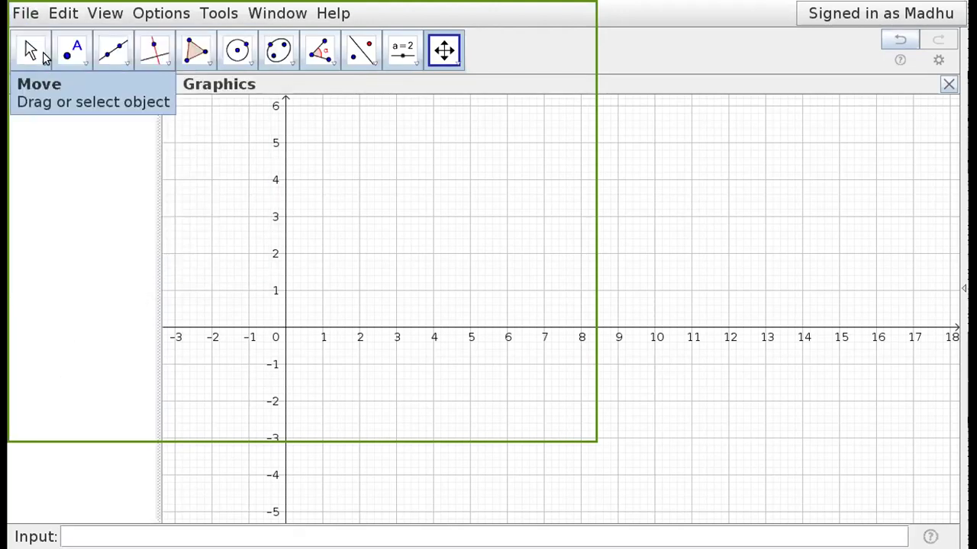
{"action": "left_click", "coordinate": [26, 15]}
{"action": "left_click", "coordinate": [63, 12]}
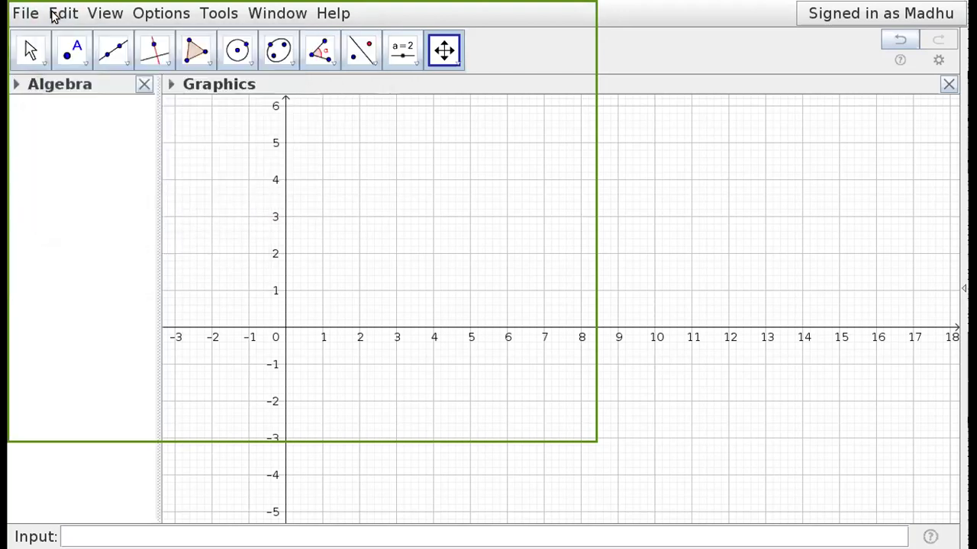
{"action": "left_click", "coordinate": [99, 16]}
{"action": "left_click", "coordinate": [99, 16]}
{"action": "left_click", "coordinate": [26, 15]}
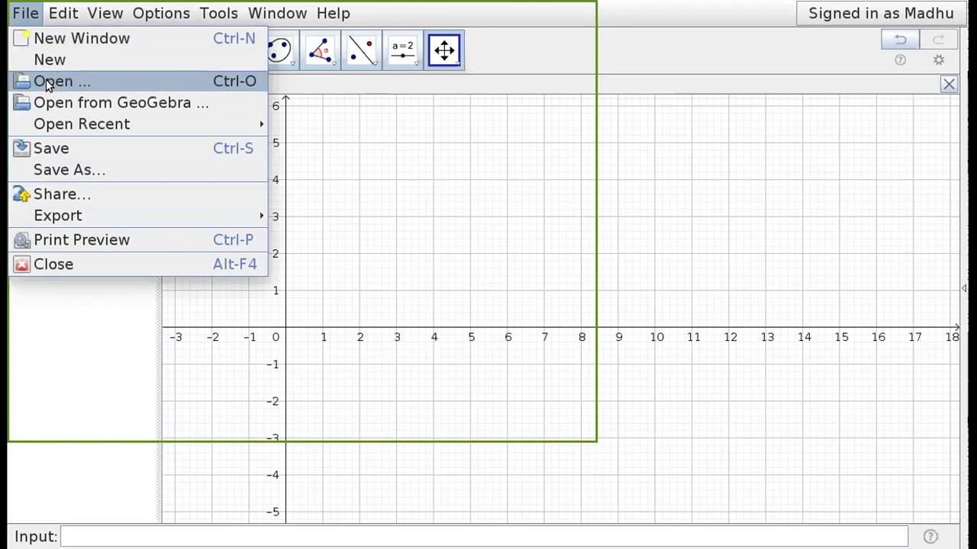
{"action": "left_click", "coordinate": [59, 323]}
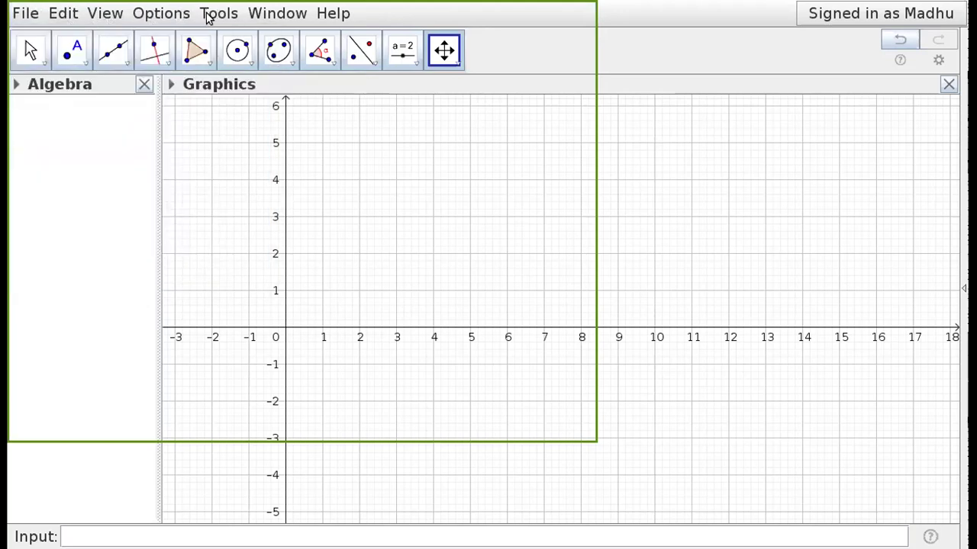
- Show the Font Size choices under Options > Rounding and Labeling, with 20 pt current
{"action": "left_click", "coordinate": [154, 16]}
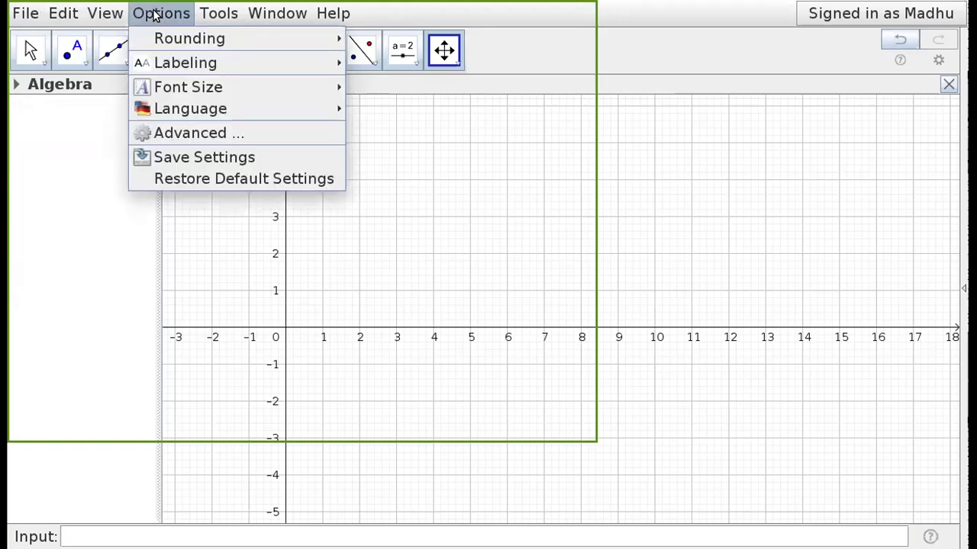
{"action": "mouse_move", "coordinate": [167, 38]}
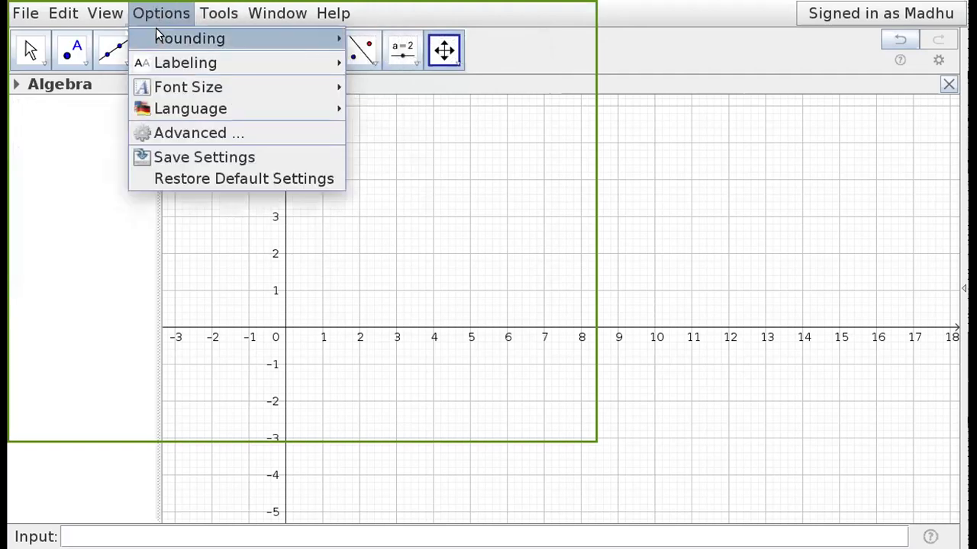
{"action": "mouse_move", "coordinate": [170, 66]}
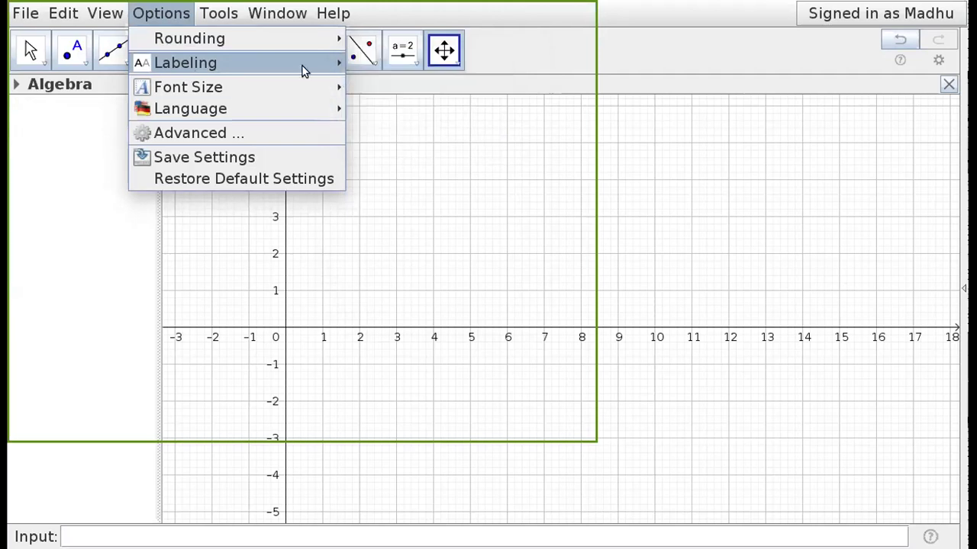
{"action": "mouse_move", "coordinate": [207, 87]}
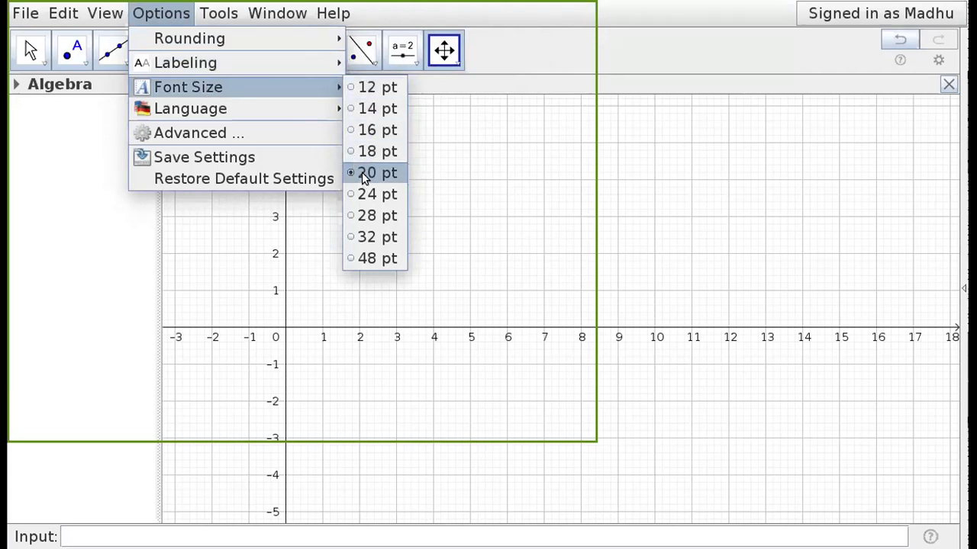
- Dismiss the Options menu so the empty Algebra and Graphics views show
{"action": "left_click", "coordinate": [93, 225]}
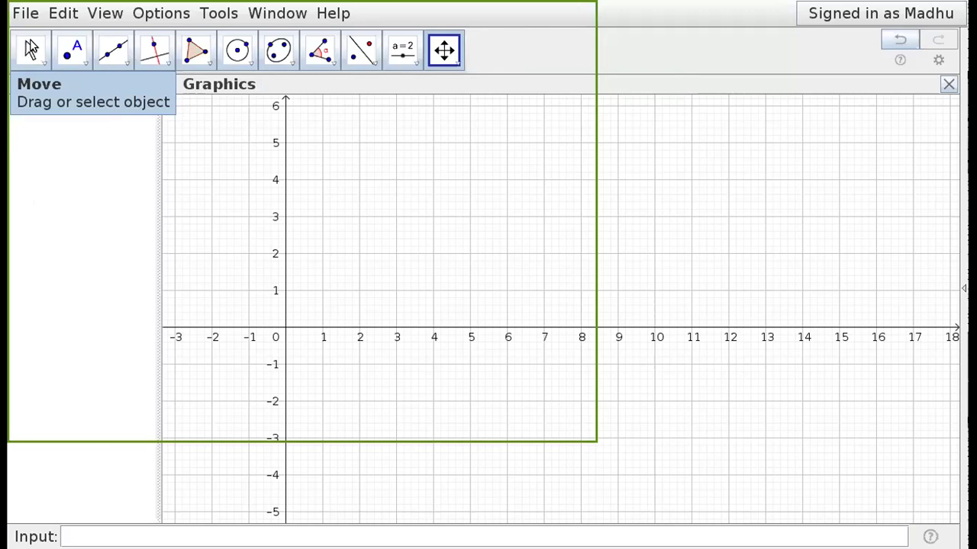
- Select the Move tool, check its mode list, then show the Point tool list
{"action": "left_click", "coordinate": [31, 50]}
{"action": "left_click", "coordinate": [31, 50]}
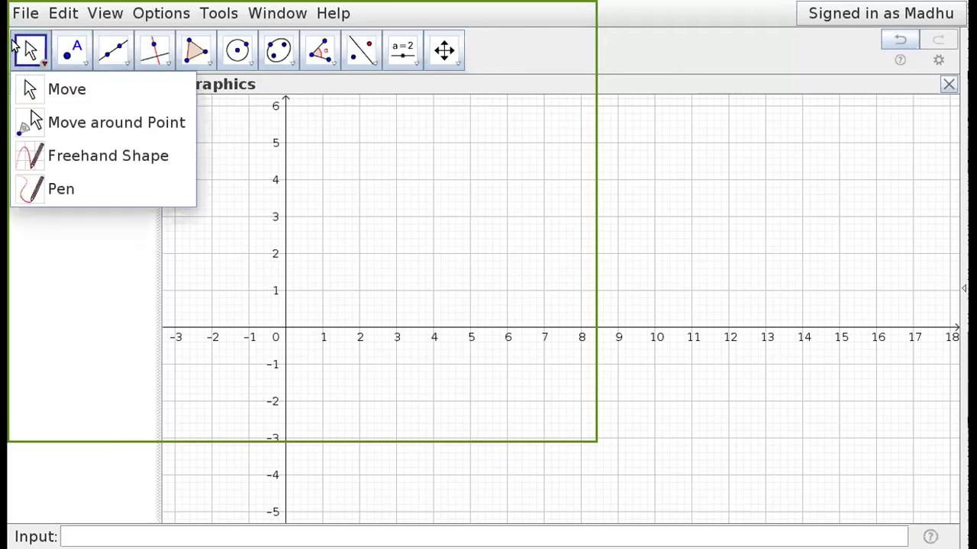
{"action": "left_click", "coordinate": [49, 266]}
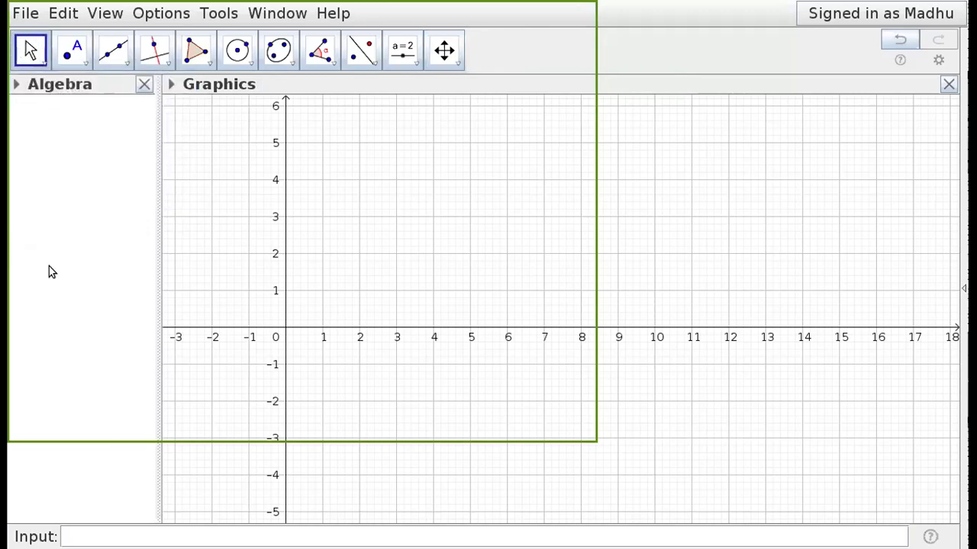
{"action": "left_click", "coordinate": [44, 66]}
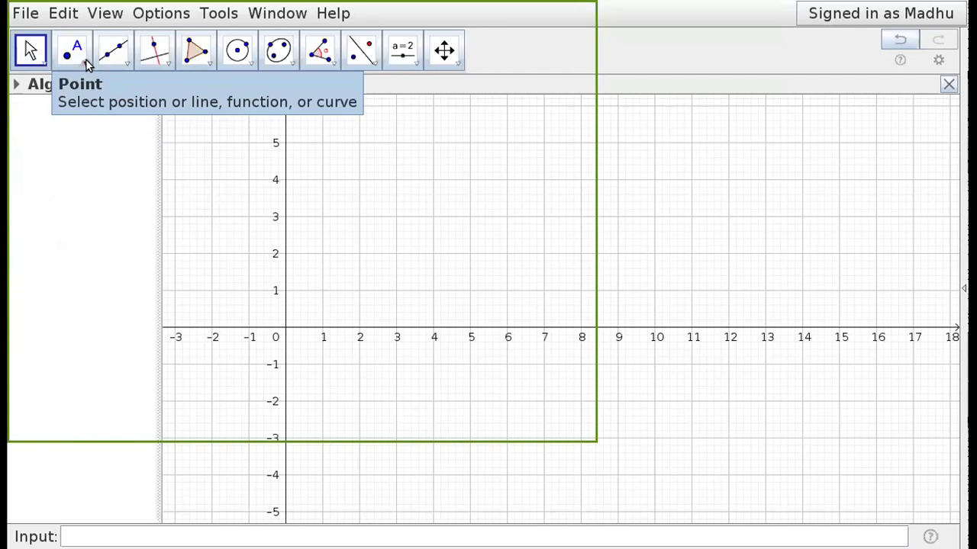
{"action": "left_click", "coordinate": [86, 67]}
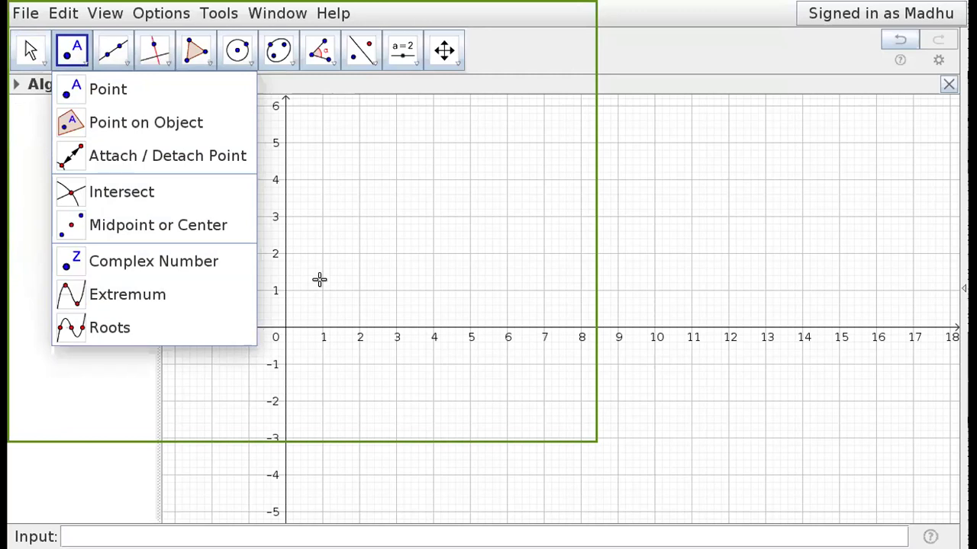
{"action": "left_click", "coordinate": [114, 389]}
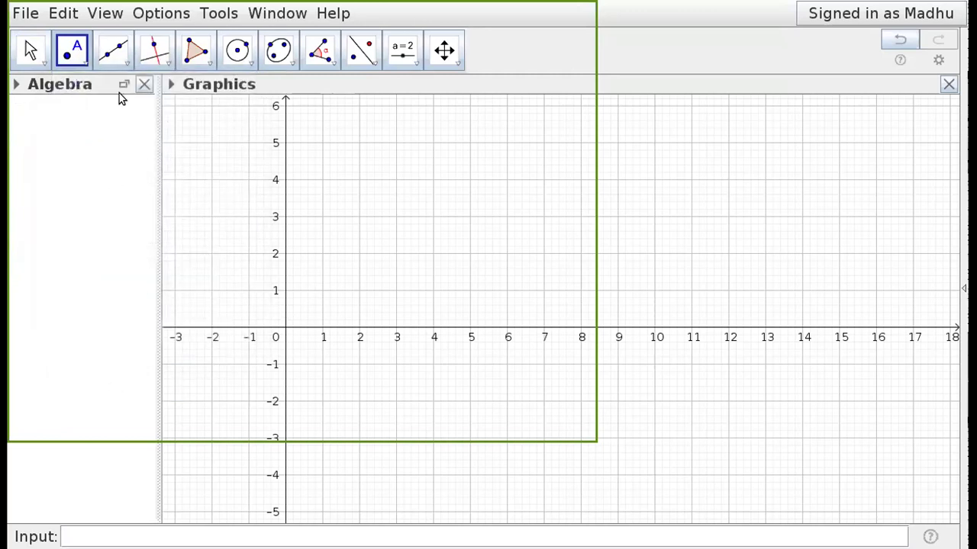
{"action": "left_click", "coordinate": [128, 64]}
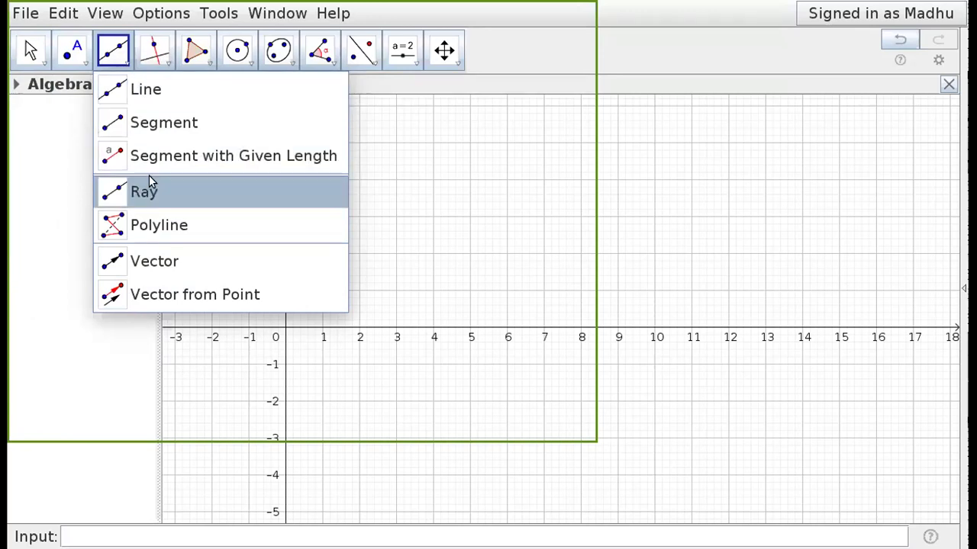
{"action": "left_click", "coordinate": [171, 63]}
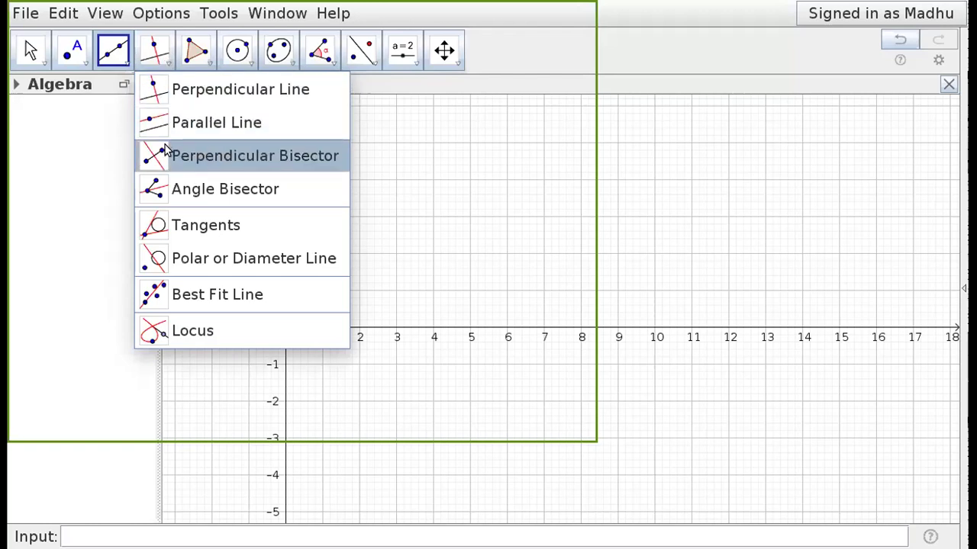
{"action": "left_click", "coordinate": [166, 61]}
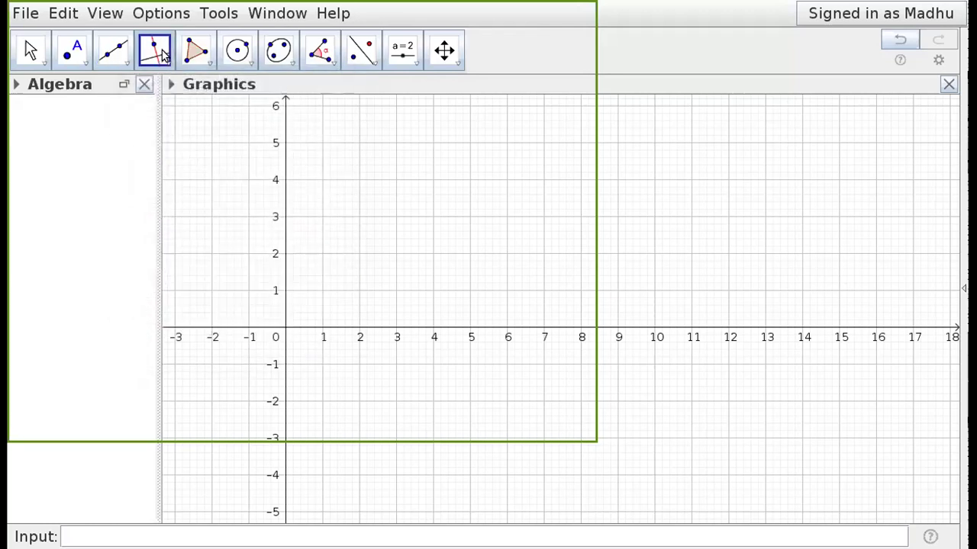
{"action": "left_click", "coordinate": [164, 61]}
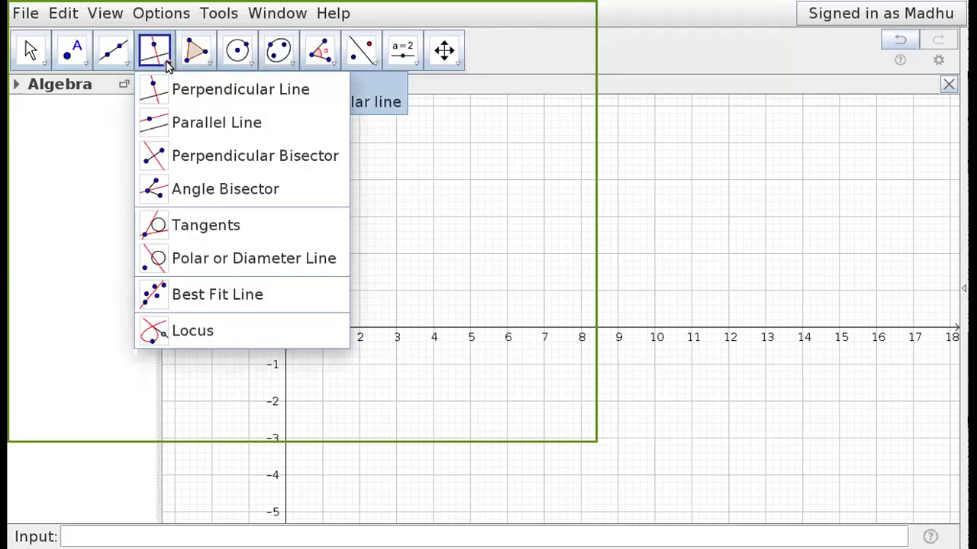
{"action": "mouse_move", "coordinate": [196, 61]}
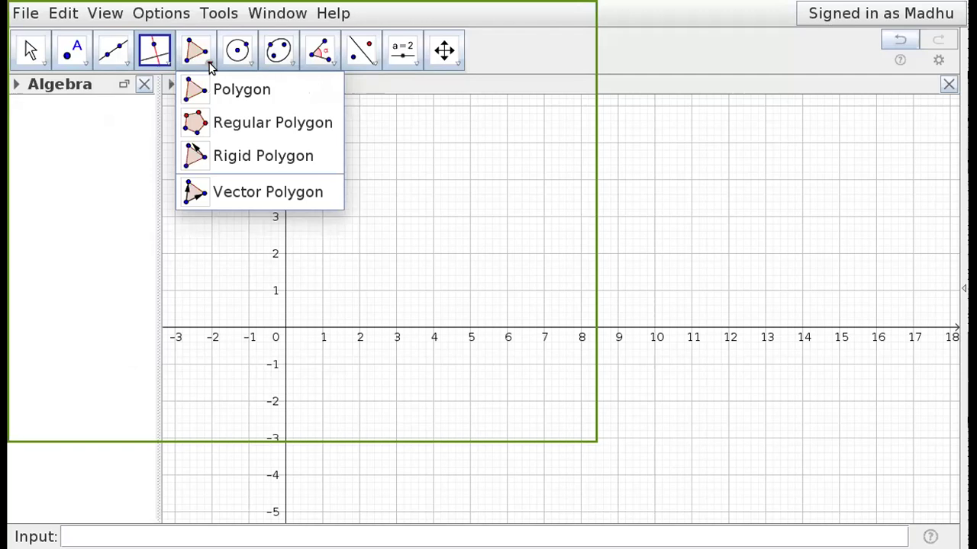
{"action": "mouse_move", "coordinate": [234, 66]}
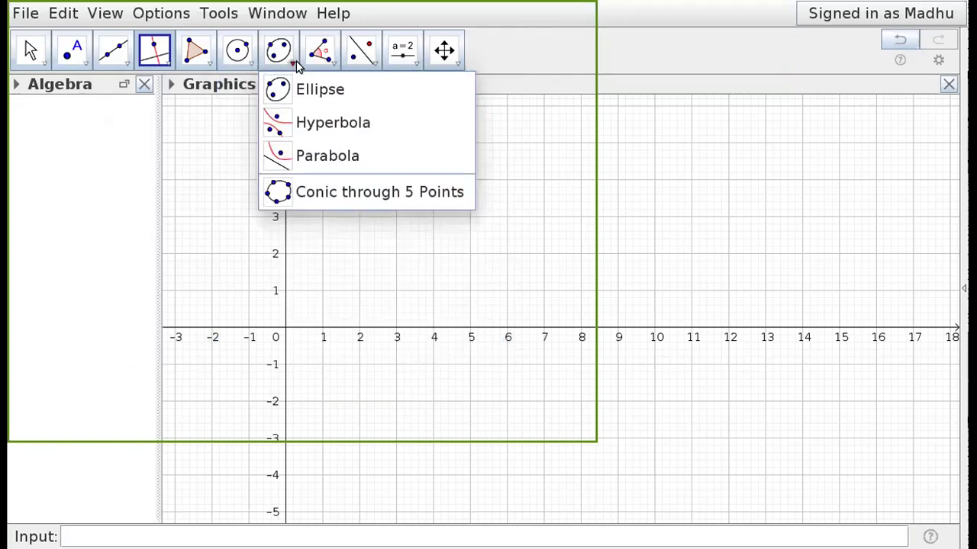
{"action": "mouse_move", "coordinate": [359, 70]}
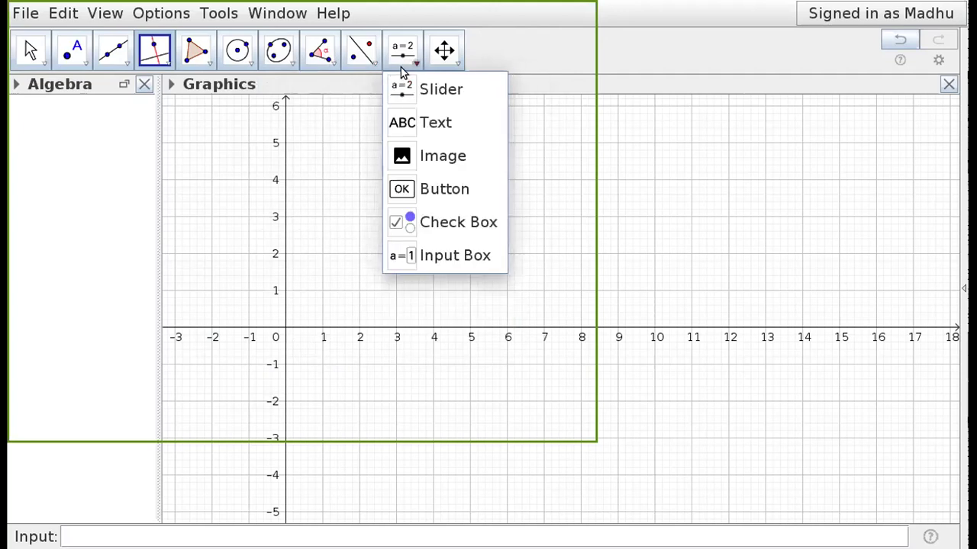
{"action": "mouse_move", "coordinate": [443, 59]}
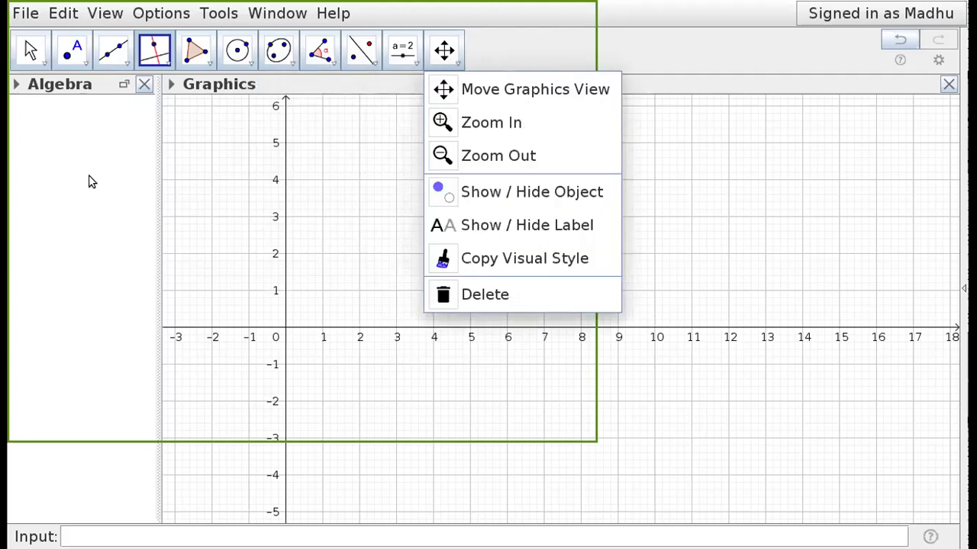
{"action": "left_click", "coordinate": [31, 49]}
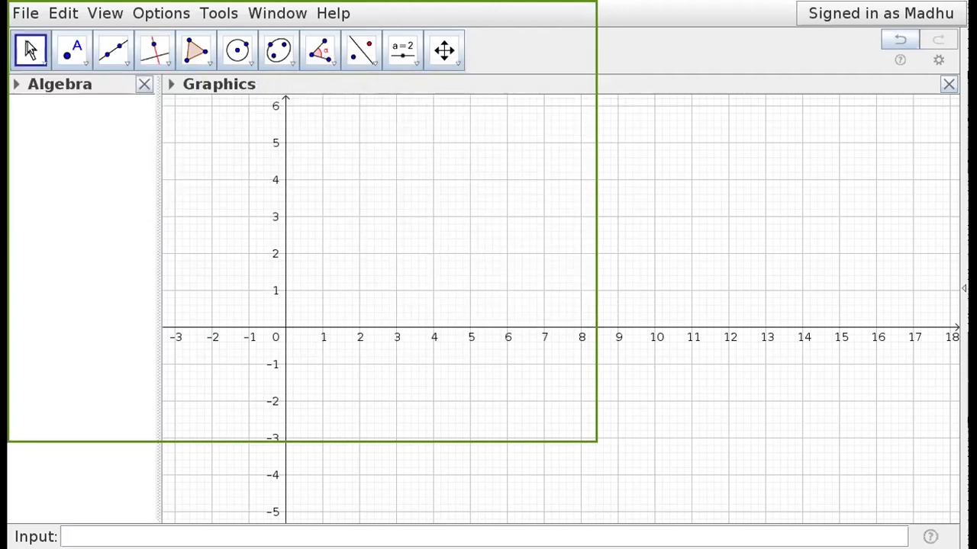
{"action": "mouse_move", "coordinate": [30, 50]}
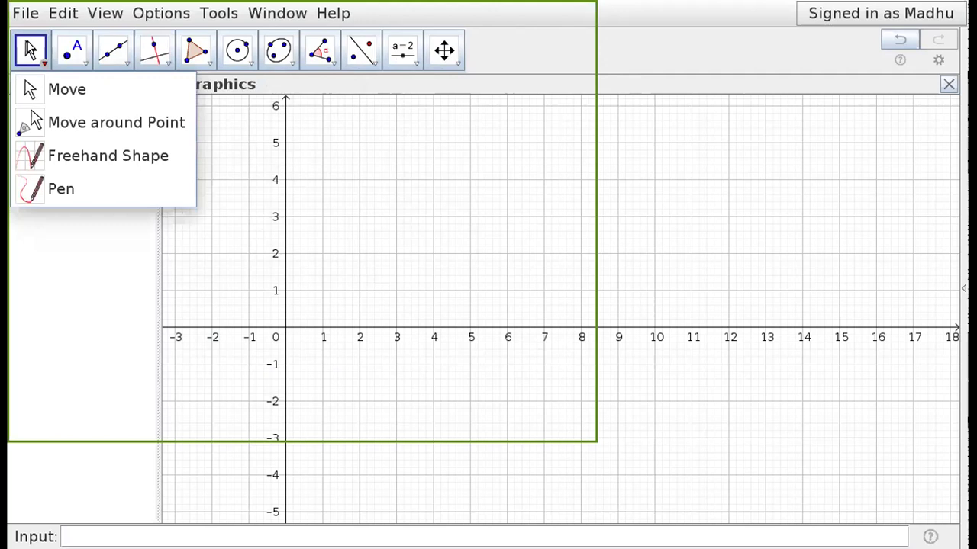
{"action": "mouse_move", "coordinate": [72, 57]}
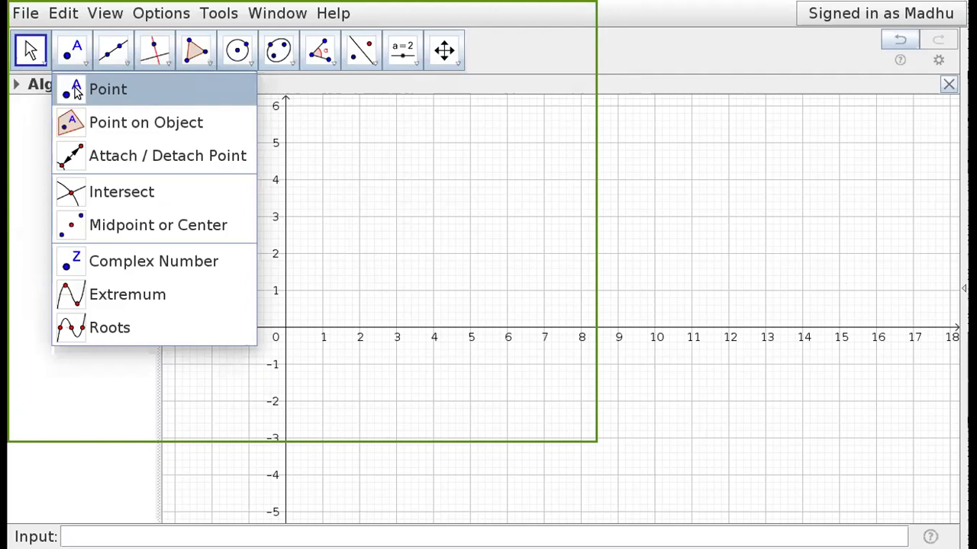
- Place points A (3, 3), B (7, -1), C (6.4, 2.48) and D (-2, -1)
{"action": "left_click", "coordinate": [76, 92]}
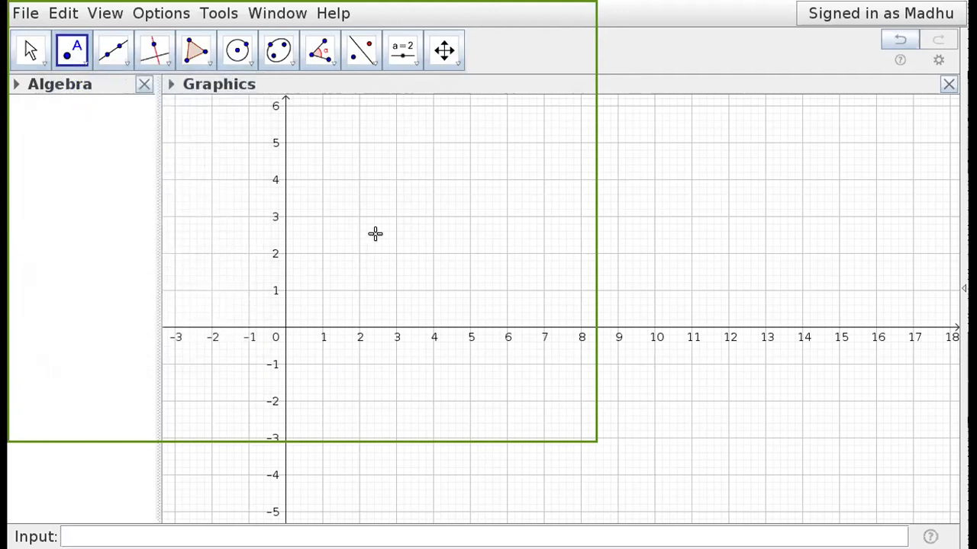
{"action": "left_click", "coordinate": [396, 216]}
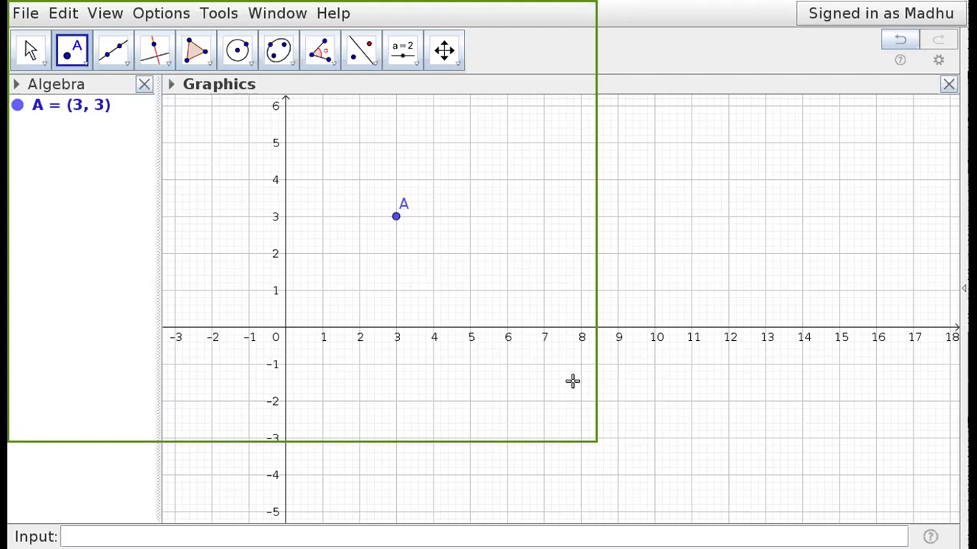
{"action": "left_click", "coordinate": [544, 364]}
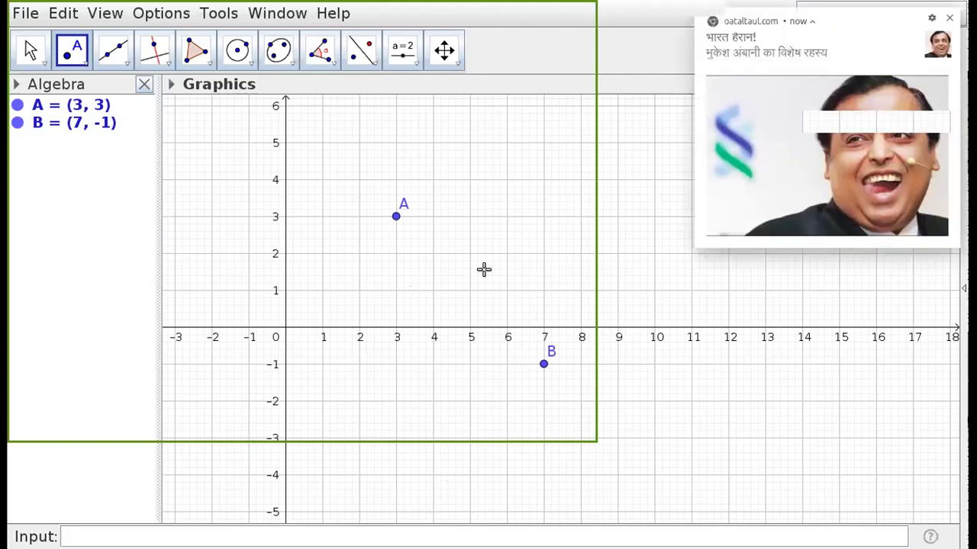
{"action": "left_click", "coordinate": [521, 235]}
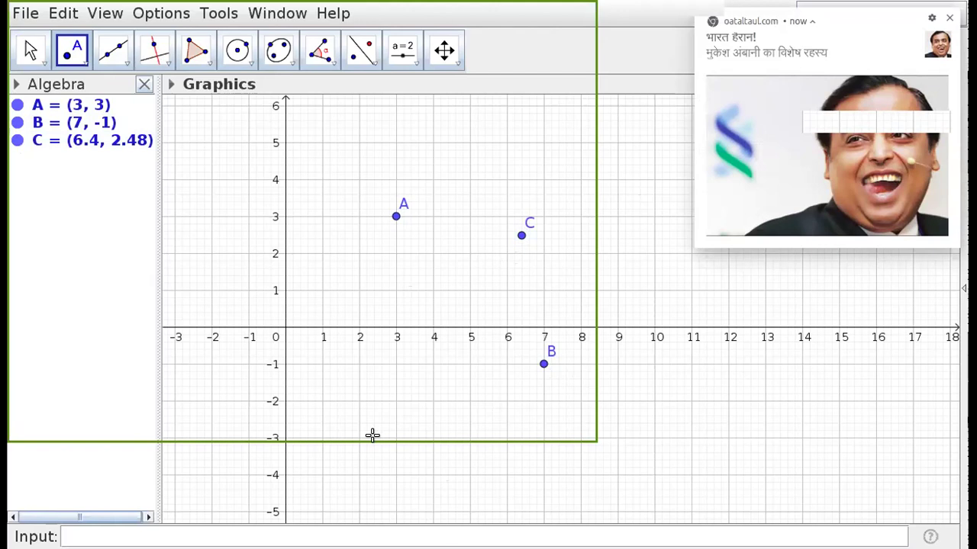
{"action": "left_click", "coordinate": [211, 364]}
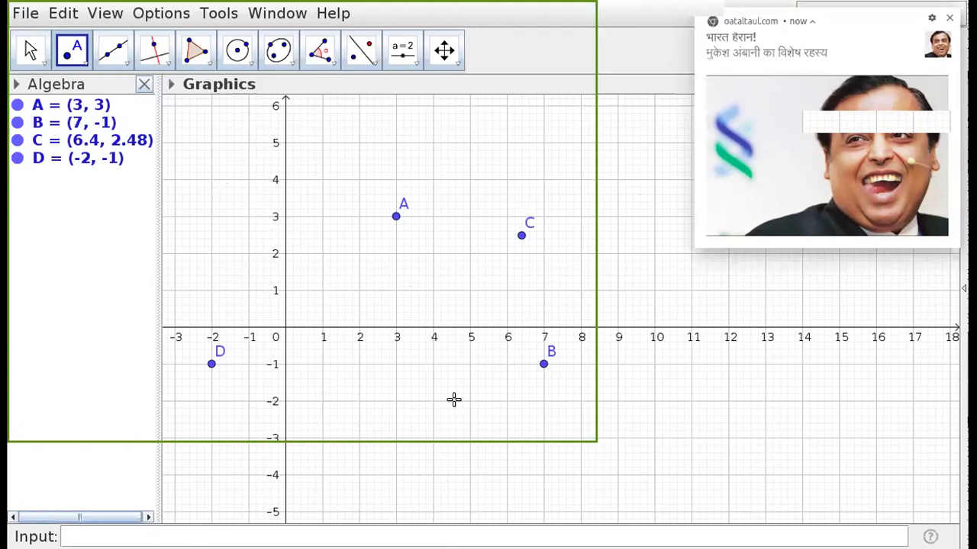
{"action": "left_click", "coordinate": [950, 20]}
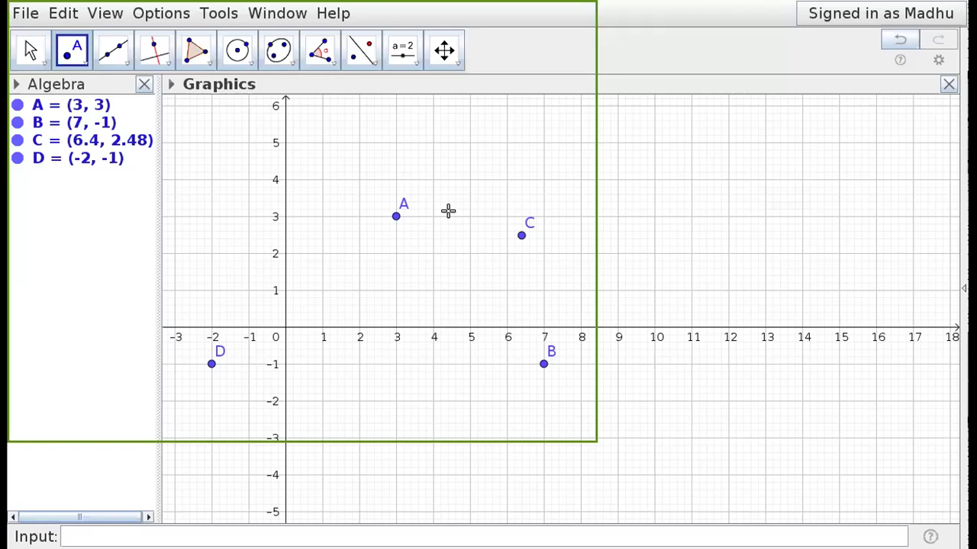
{"action": "key", "text": "Escape"}
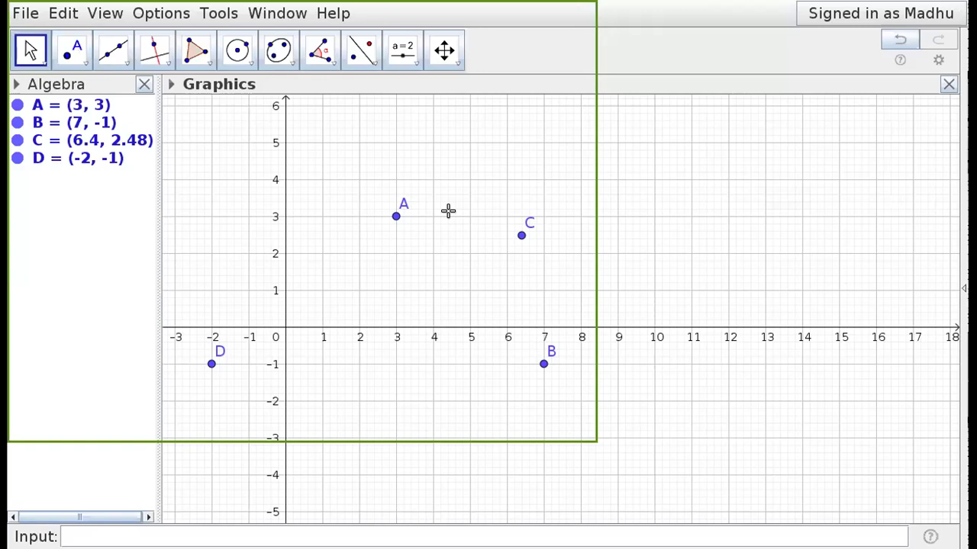
- Pick the Line tool and draw line f from point A through point C
{"action": "left_click", "coordinate": [32, 44]}
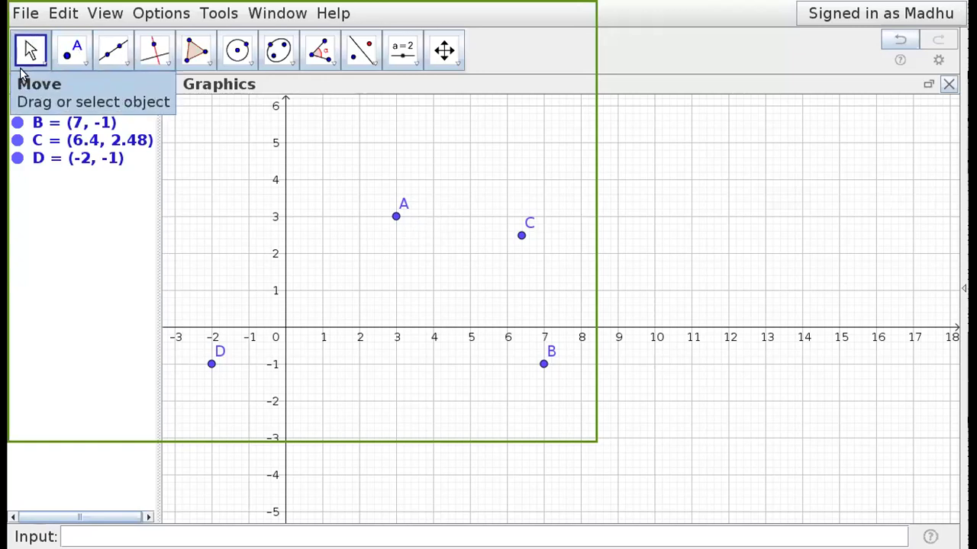
{"action": "left_click", "coordinate": [28, 50]}
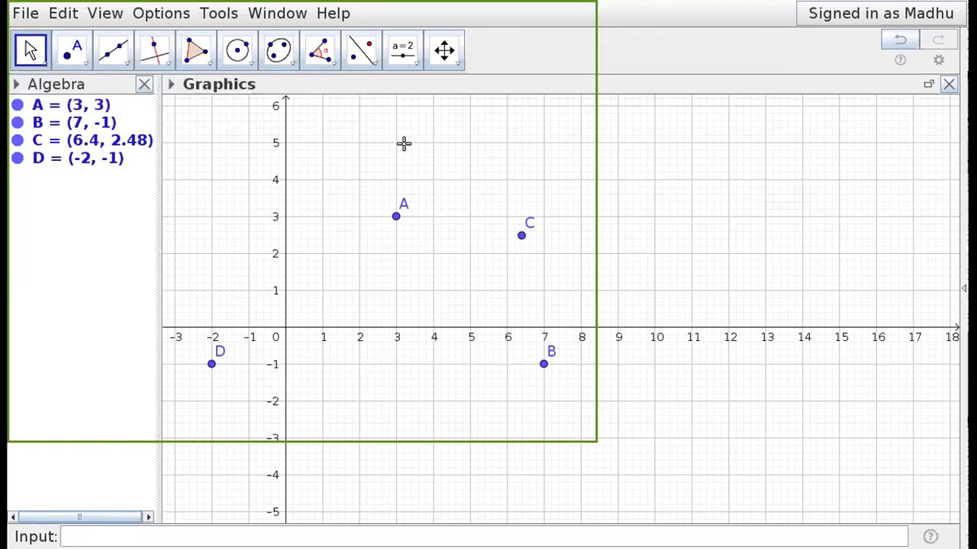
{"action": "left_click", "coordinate": [115, 53]}
{"action": "left_click", "coordinate": [118, 58]}
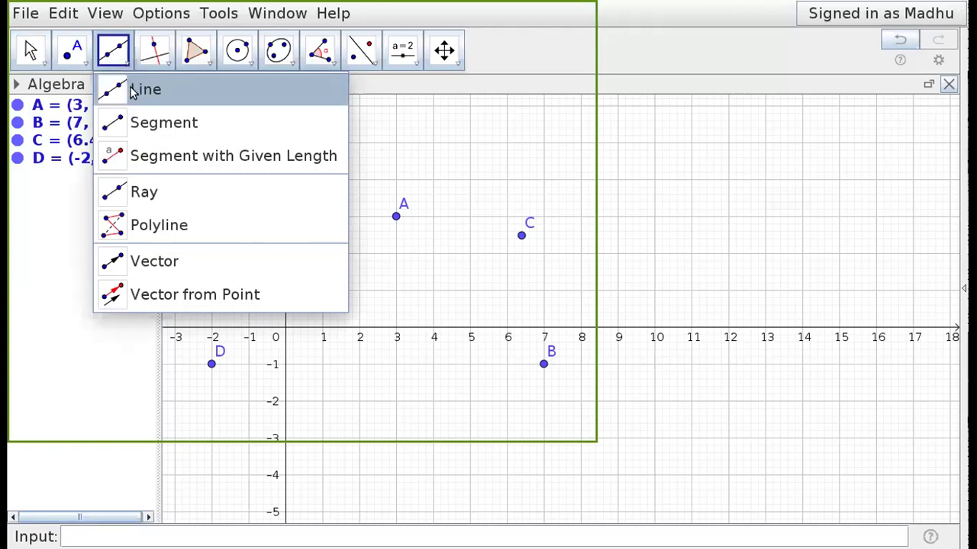
{"action": "left_click", "coordinate": [132, 90]}
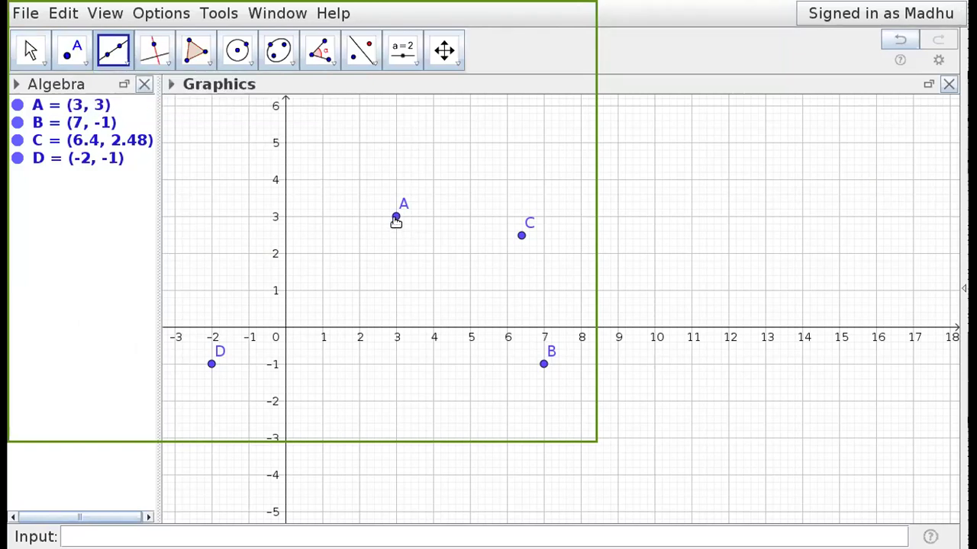
{"action": "left_click", "coordinate": [396, 217]}
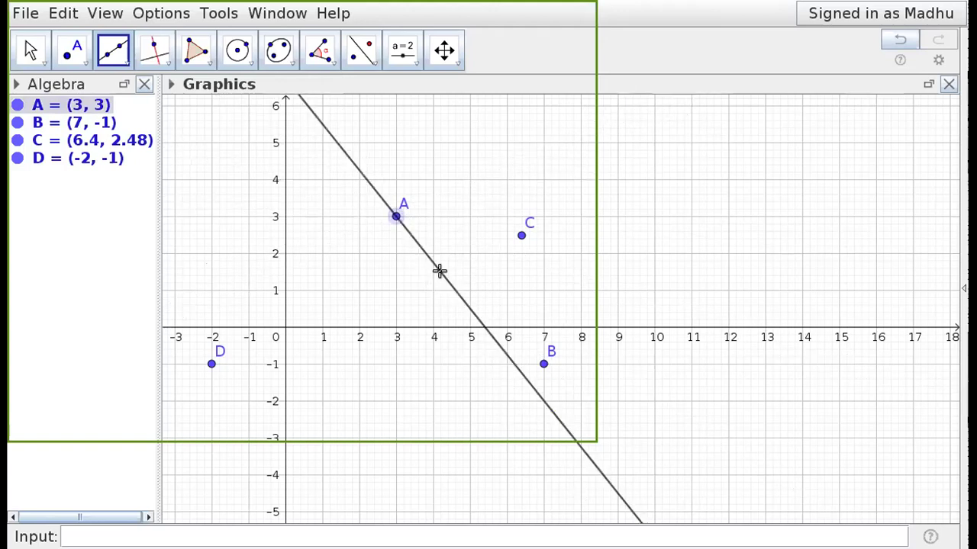
{"action": "left_click", "coordinate": [520, 237]}
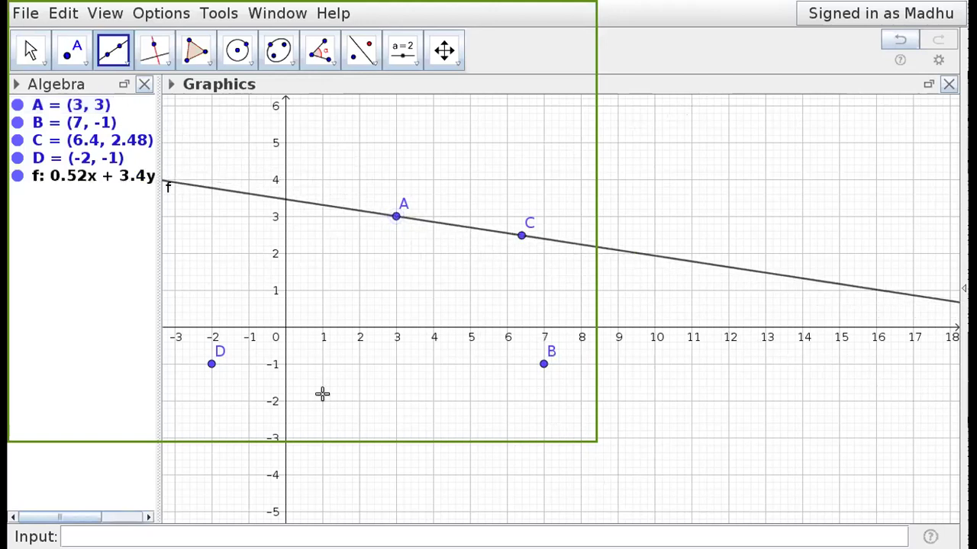
{"action": "left_click", "coordinate": [30, 50]}
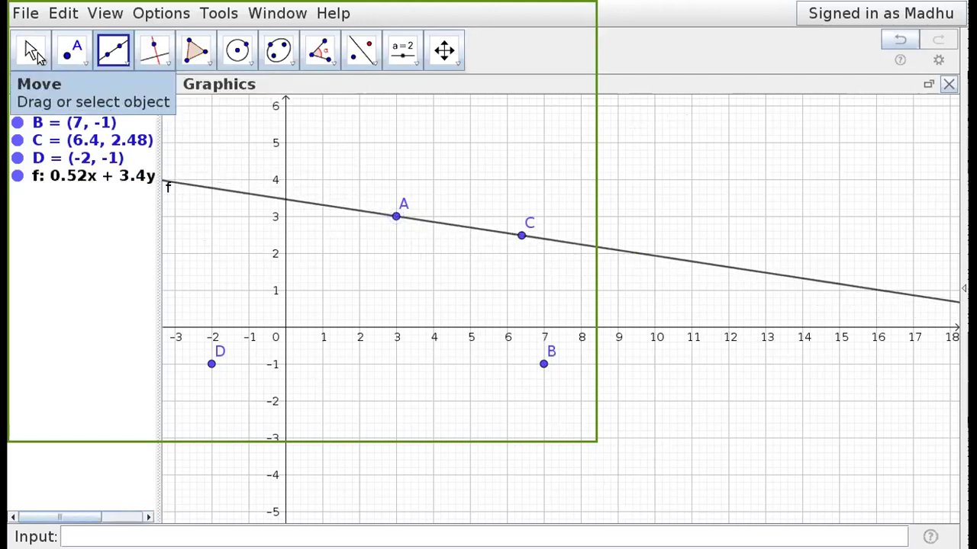
- Widen the Algebra panel to reveal f: 0.52x + 3.4y = 11.76 in full
{"action": "left_click_drag", "start_coordinate": [155, 120], "coordinate": [313, 124]}
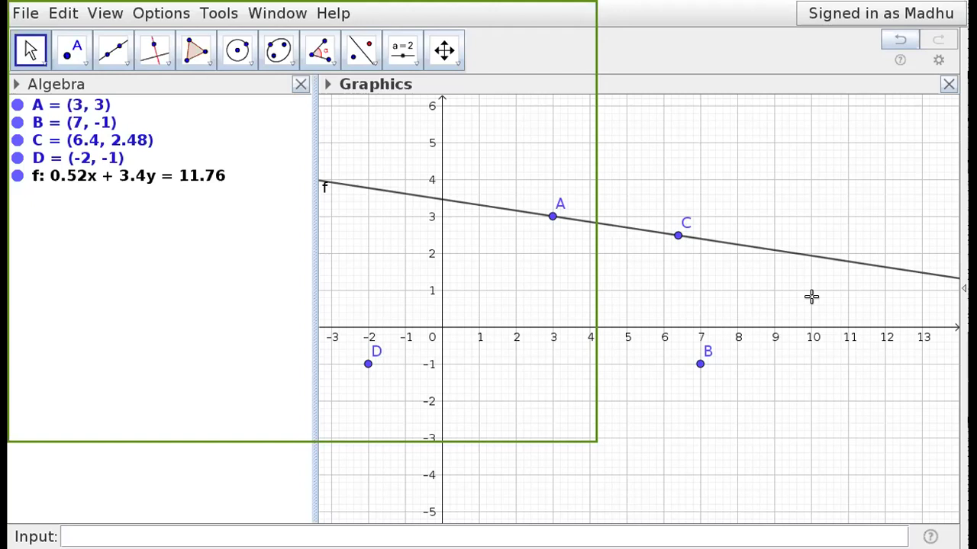
{"action": "left_click", "coordinate": [127, 67]}
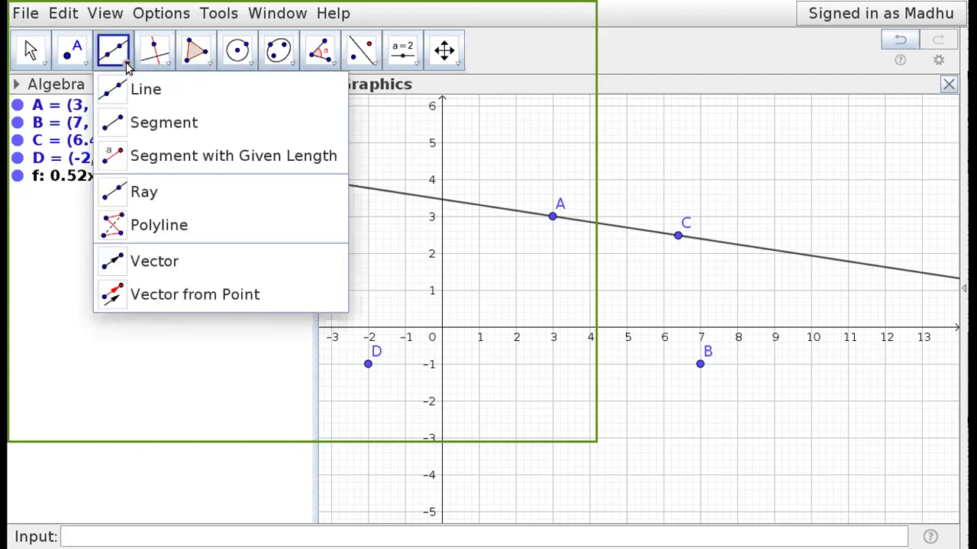
{"action": "mouse_move", "coordinate": [161, 64]}
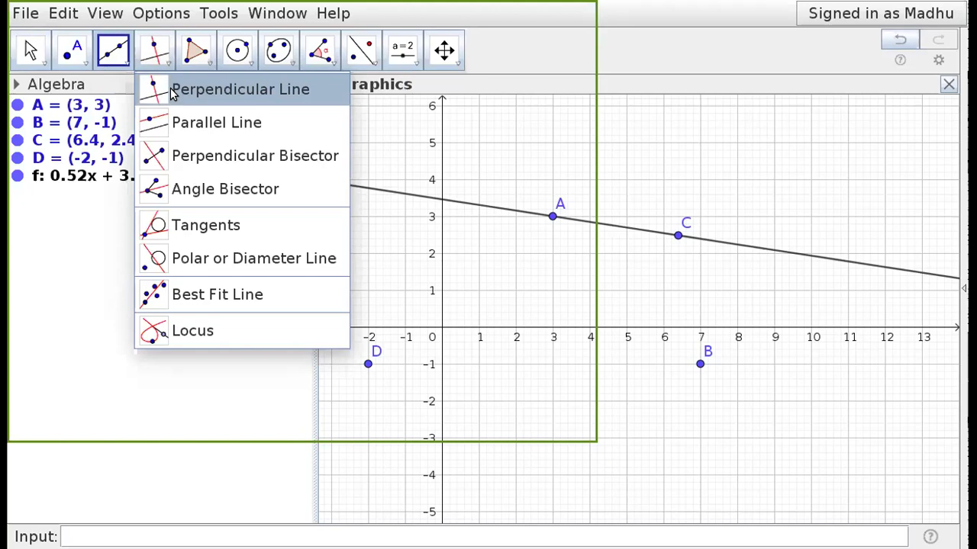
- Draw line g through B perpendicular to f, giving -3.4x + 0.52y = -24.32
{"action": "left_click", "coordinate": [172, 91]}
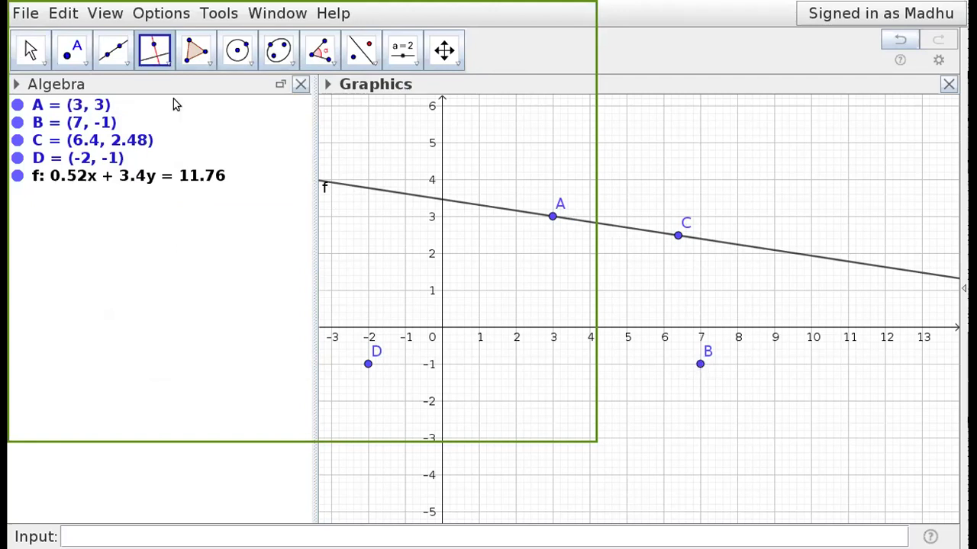
{"action": "left_click", "coordinate": [157, 53]}
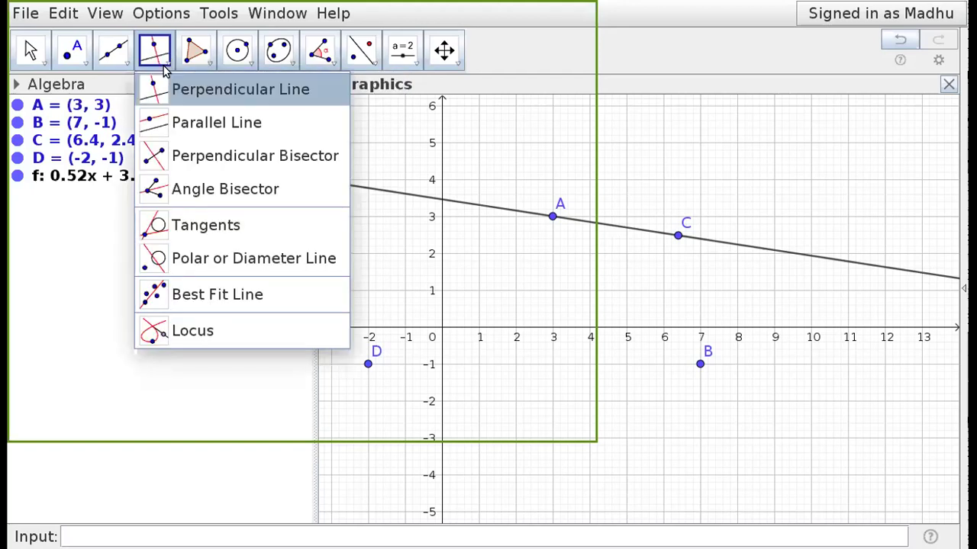
{"action": "left_click", "coordinate": [188, 105]}
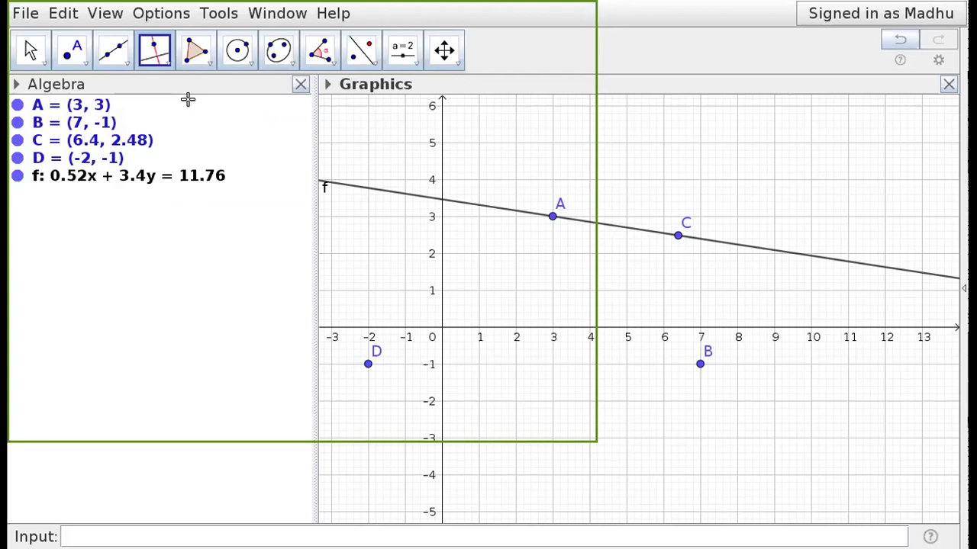
{"action": "left_click", "coordinate": [701, 365]}
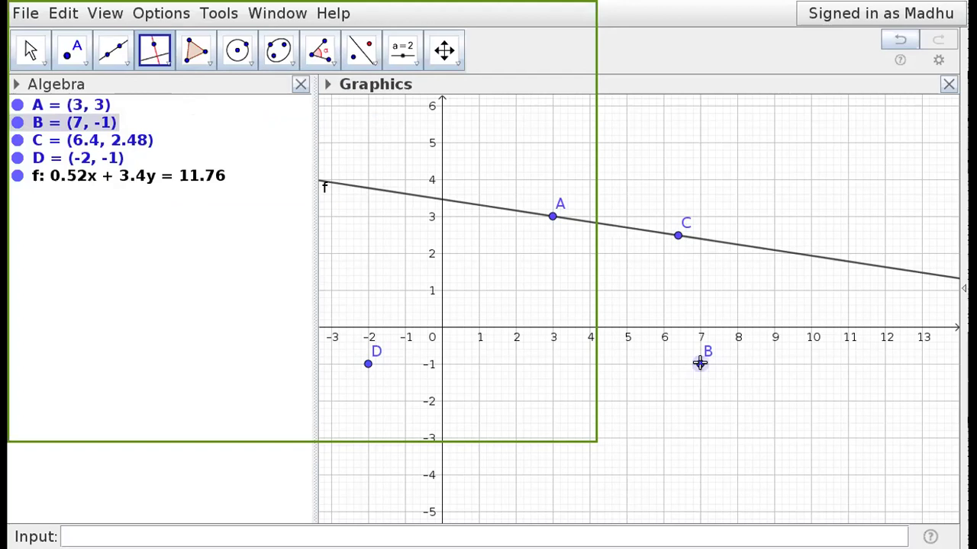
{"action": "left_click", "coordinate": [725, 243]}
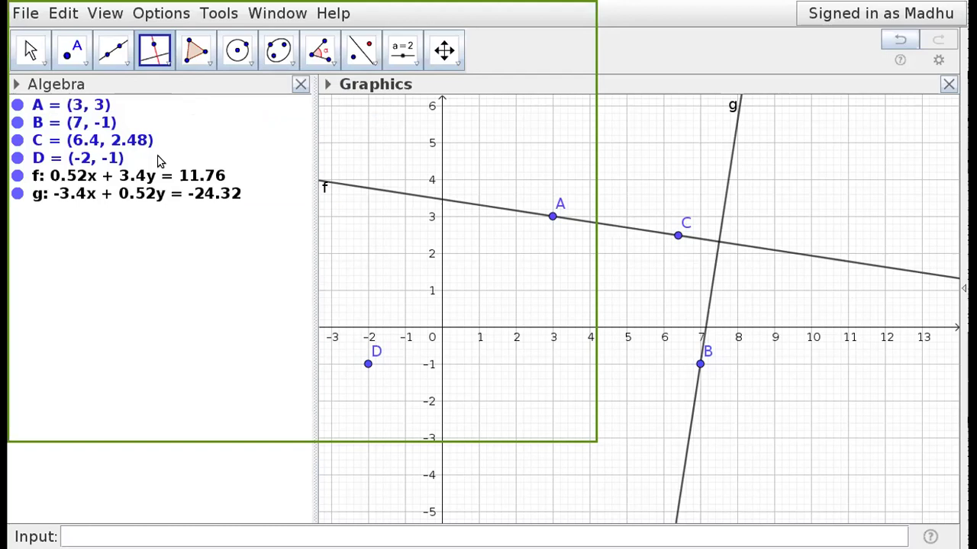
{"action": "key", "text": "Escape"}
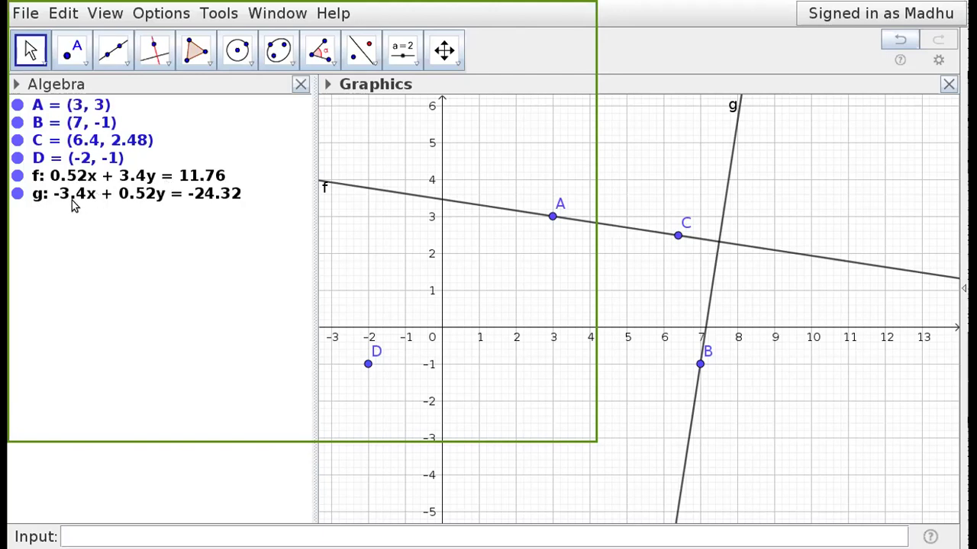
- Mark angle α = 90° between lines f and g, then nudge its label clear
{"action": "mouse_move", "coordinate": [73, 206]}
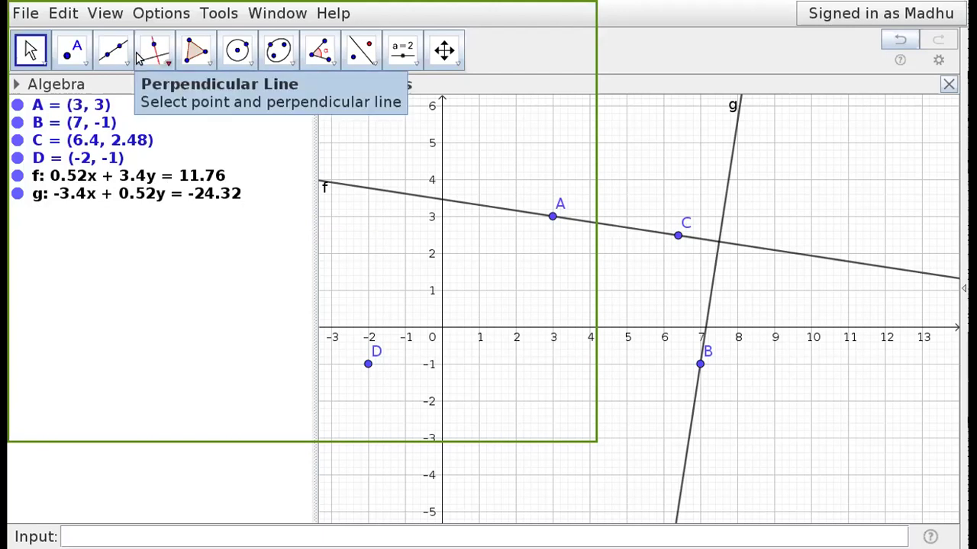
{"action": "left_click", "coordinate": [326, 55]}
{"action": "left_click", "coordinate": [329, 64]}
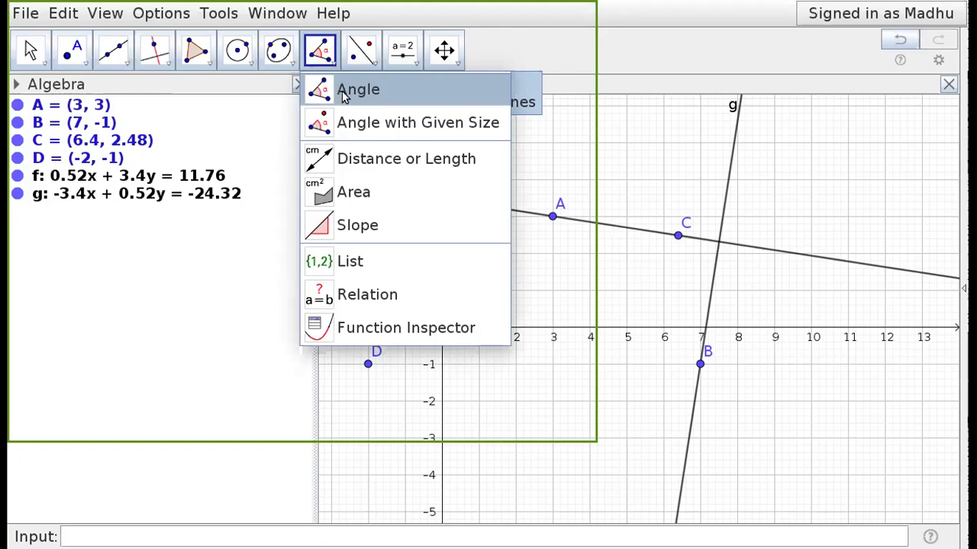
{"action": "left_click", "coordinate": [348, 91]}
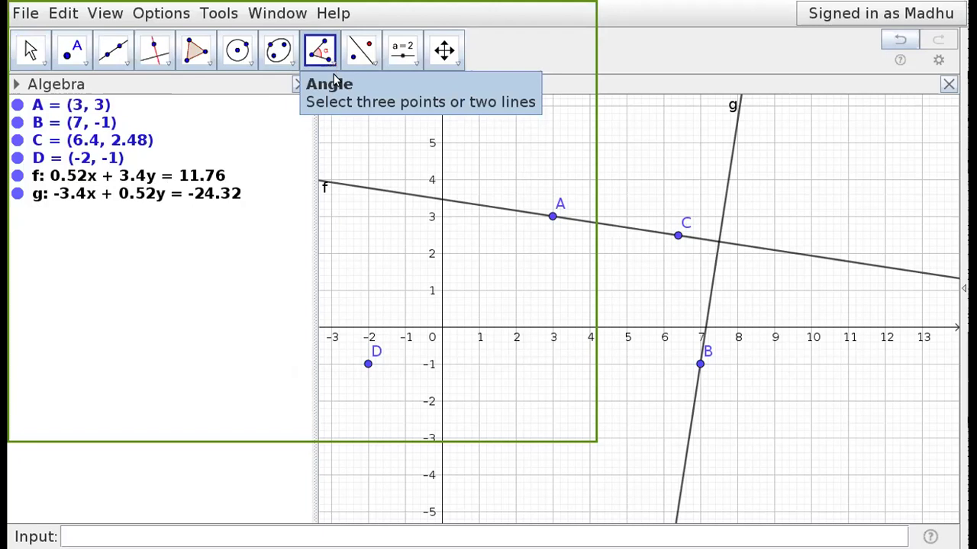
{"action": "left_click", "coordinate": [710, 284]}
{"action": "left_click", "coordinate": [763, 249]}
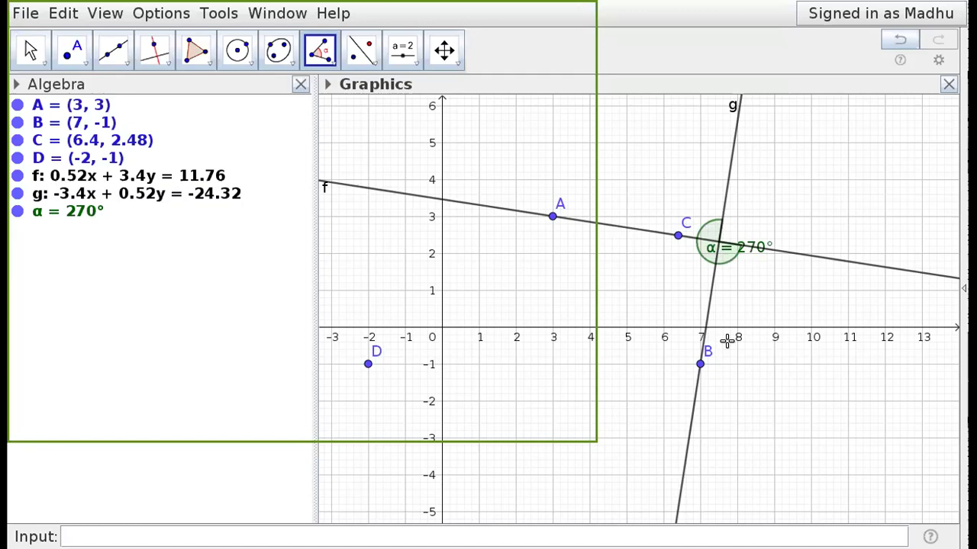
{"action": "key", "text": "ctrl+z"}
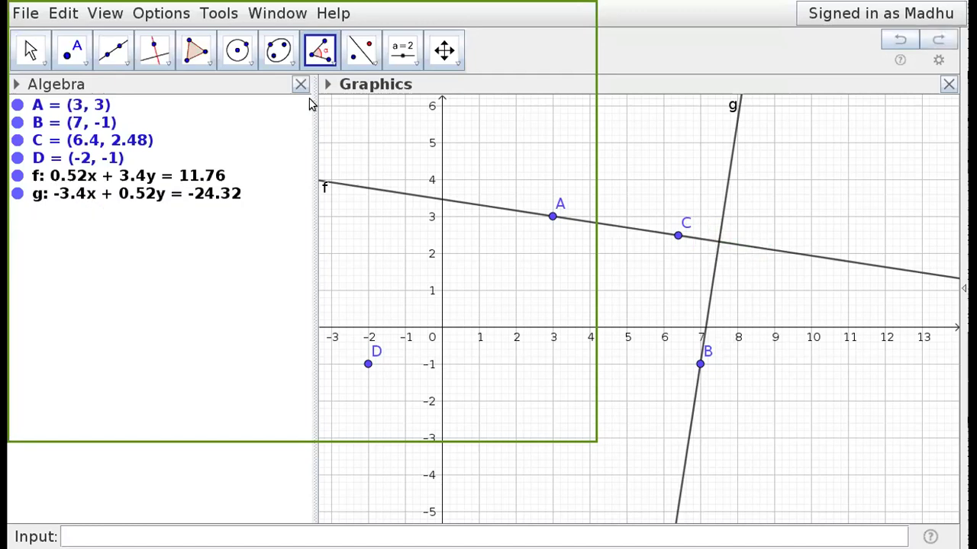
{"action": "left_click", "coordinate": [798, 259]}
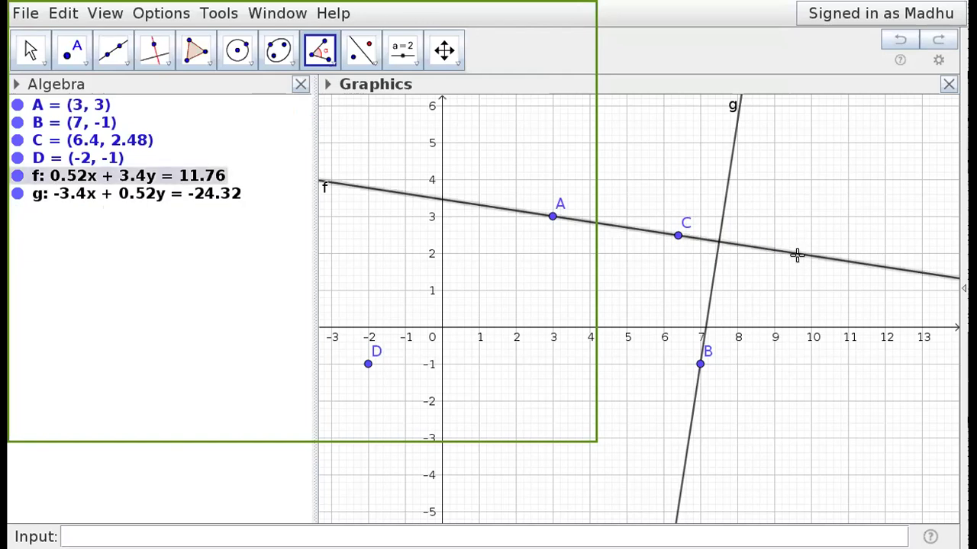
{"action": "left_click", "coordinate": [712, 294]}
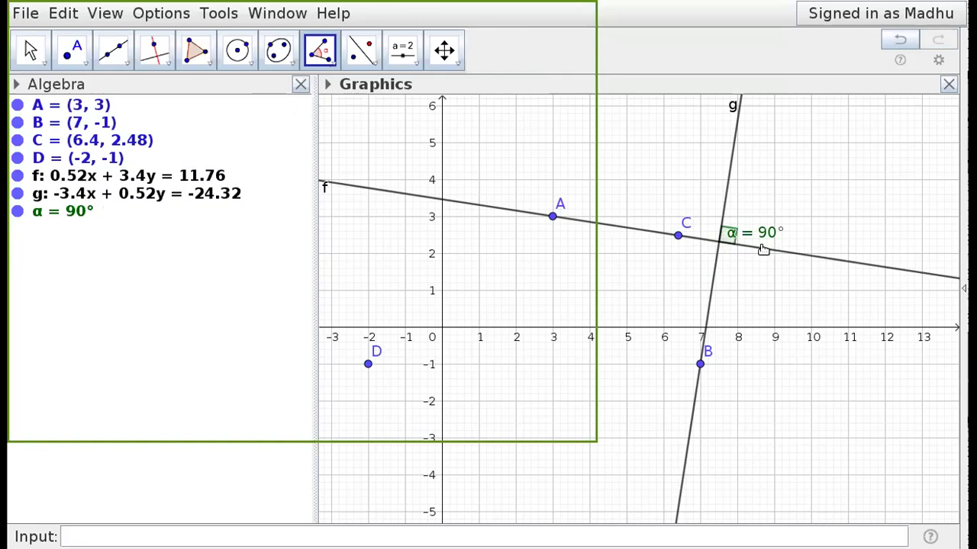
{"action": "left_click", "coordinate": [32, 51]}
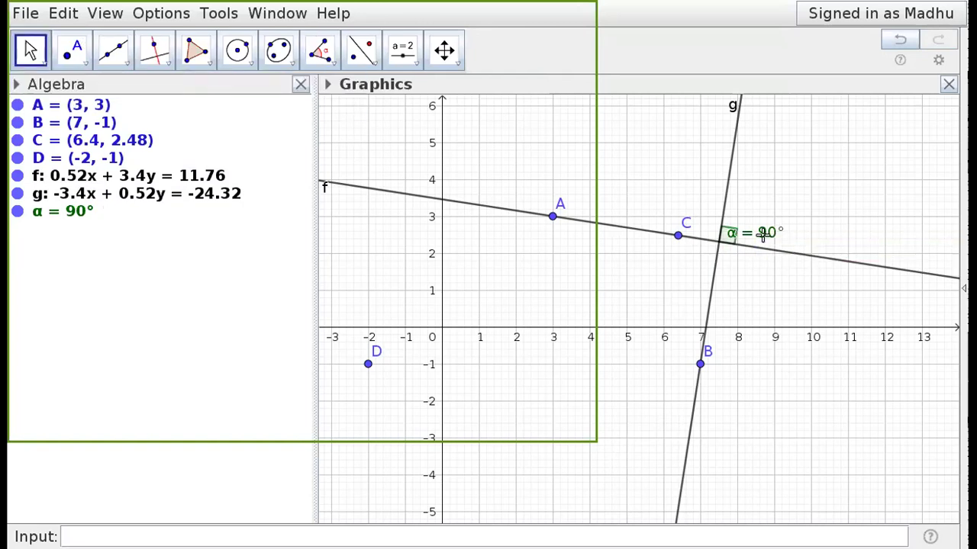
{"action": "left_click_drag", "start_coordinate": [771, 236], "coordinate": [783, 225]}
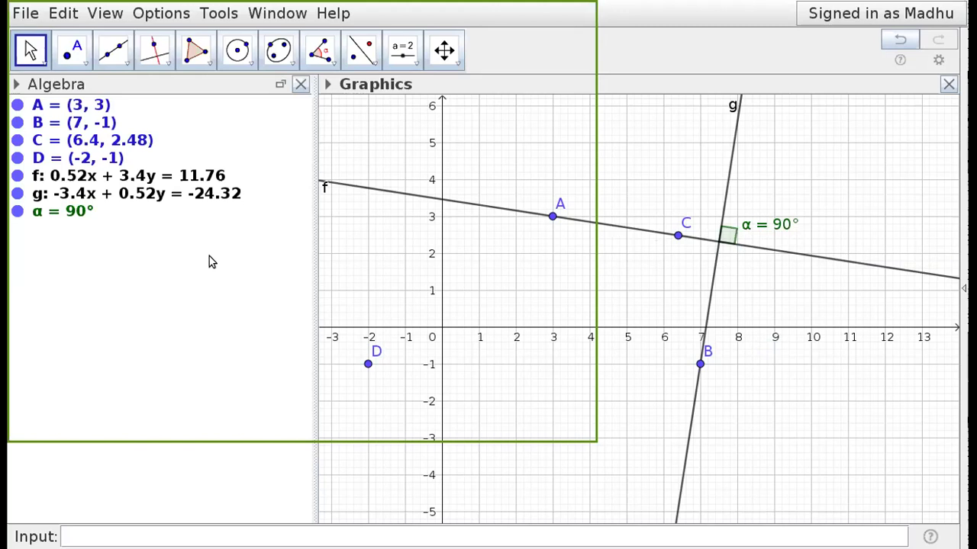
- Draw line h through D parallel to f, giving 0.52x + 3.4y = -4.44
{"action": "left_click", "coordinate": [170, 66]}
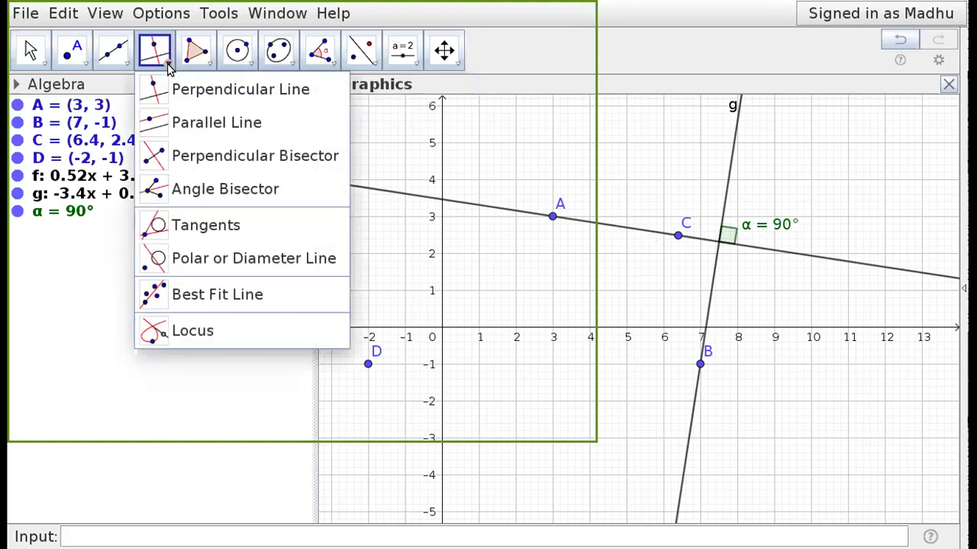
{"action": "left_click", "coordinate": [186, 125]}
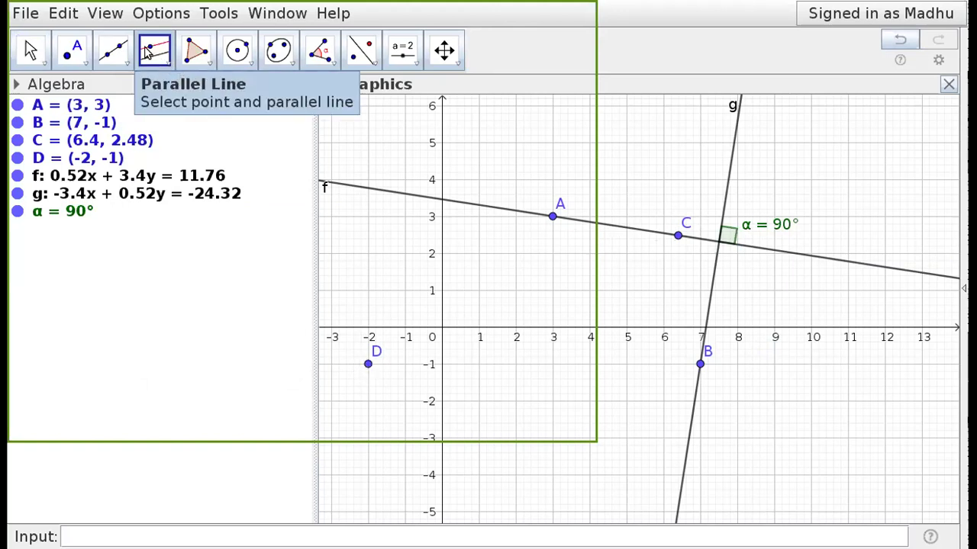
{"action": "left_click", "coordinate": [580, 222]}
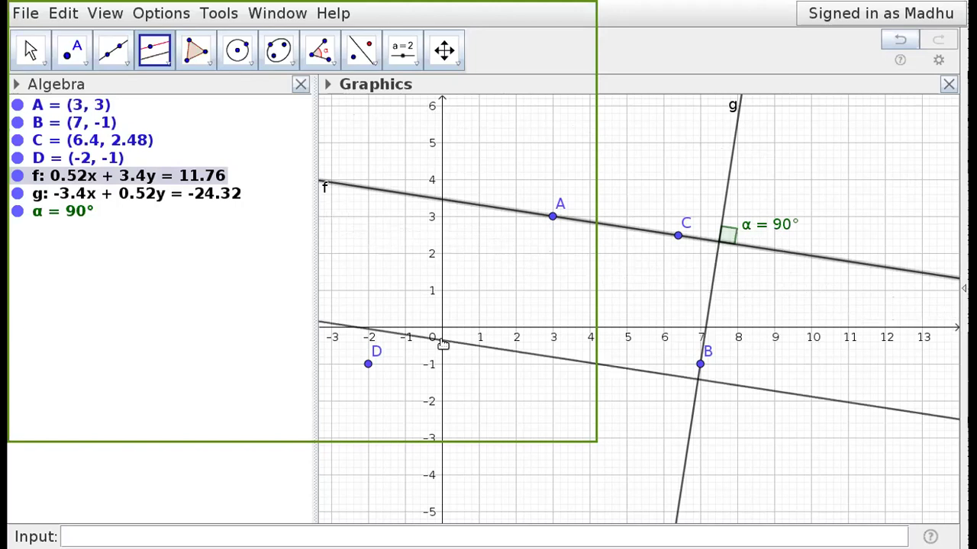
{"action": "left_click", "coordinate": [368, 365]}
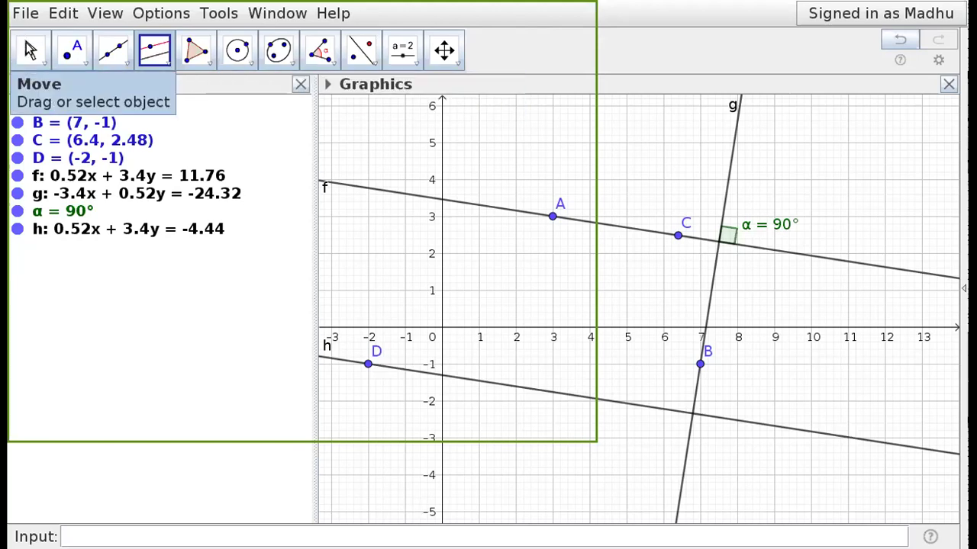
{"action": "left_click", "coordinate": [31, 50]}
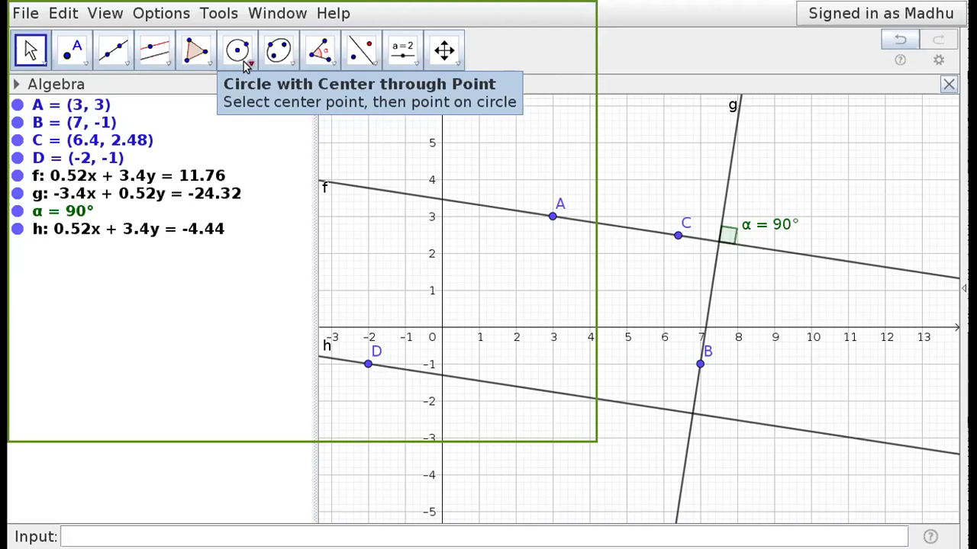
- Choose Circle with Center through Point and fix the centre at point C
{"action": "left_click", "coordinate": [248, 64]}
{"action": "left_click", "coordinate": [252, 64]}
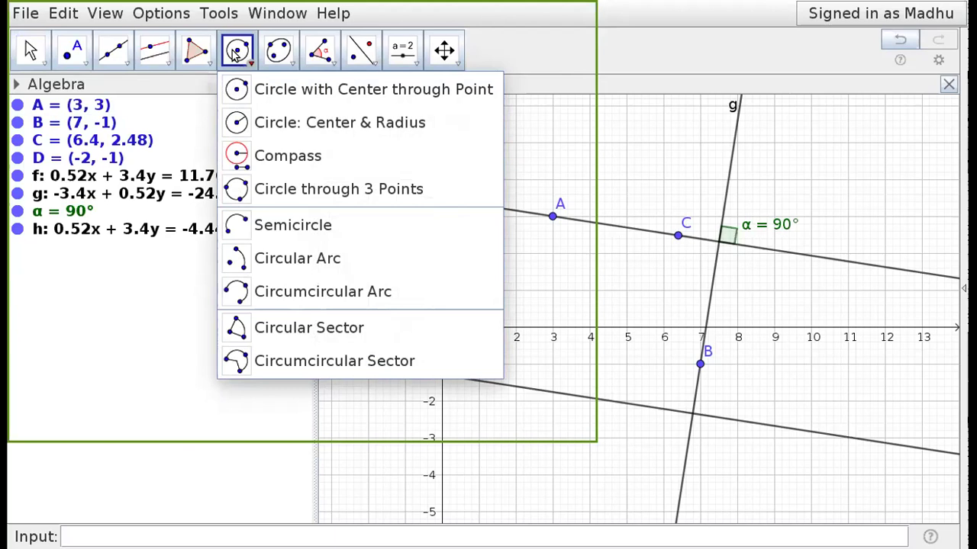
{"action": "left_click", "coordinate": [277, 91]}
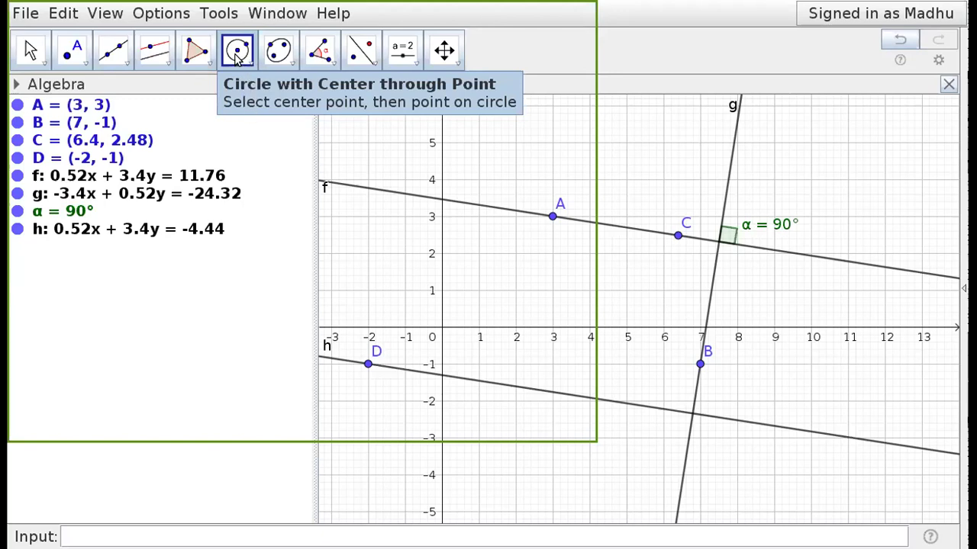
{"action": "left_click", "coordinate": [679, 236]}
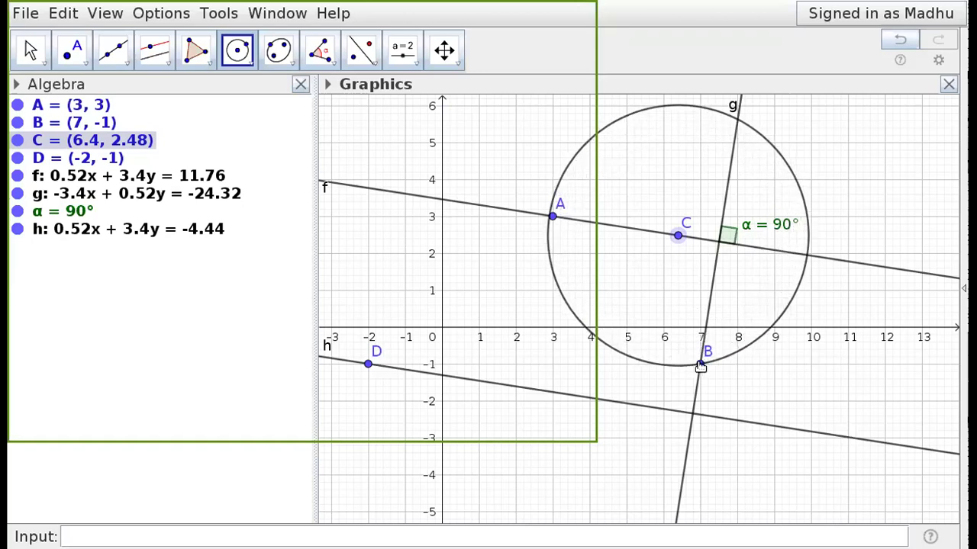
- Complete circle c through point B, giving (x - 6.4)² + (y - 2.48)² = 12.47
{"action": "left_click", "coordinate": [700, 365]}
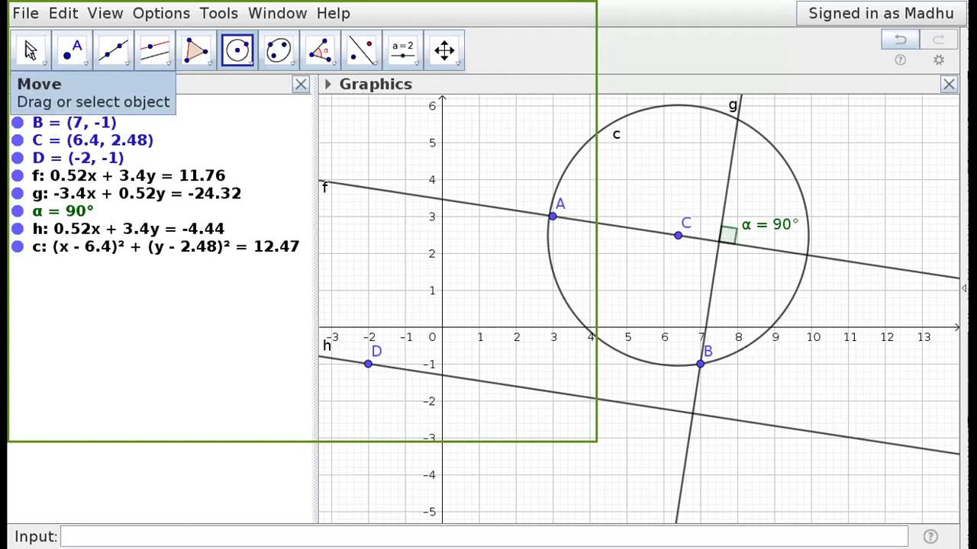
{"action": "left_click", "coordinate": [31, 50]}
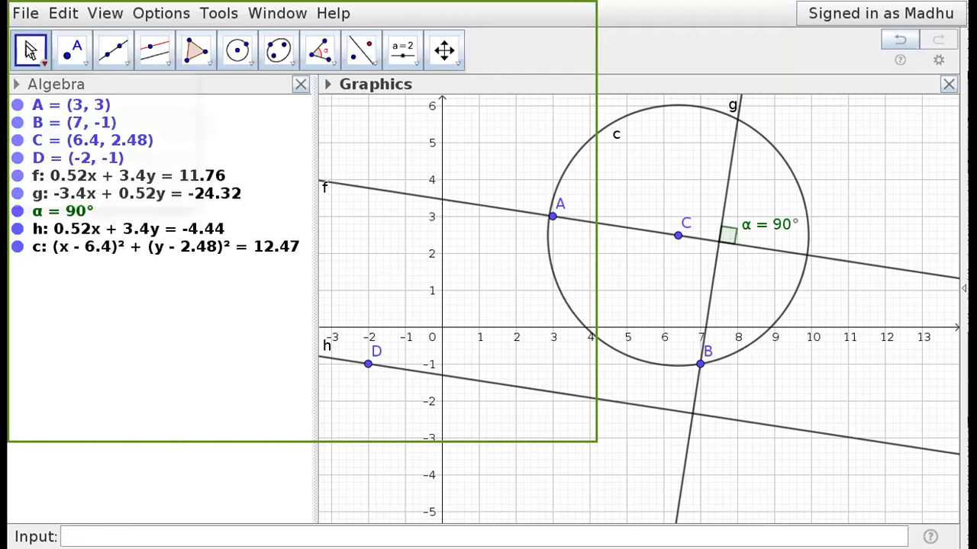
{"action": "left_click", "coordinate": [30, 50]}
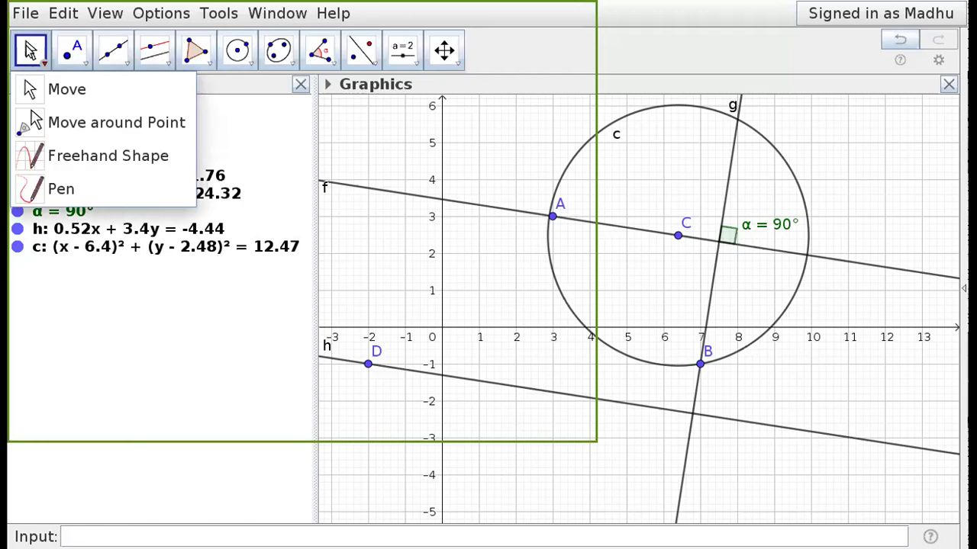
{"action": "left_click", "coordinate": [104, 368]}
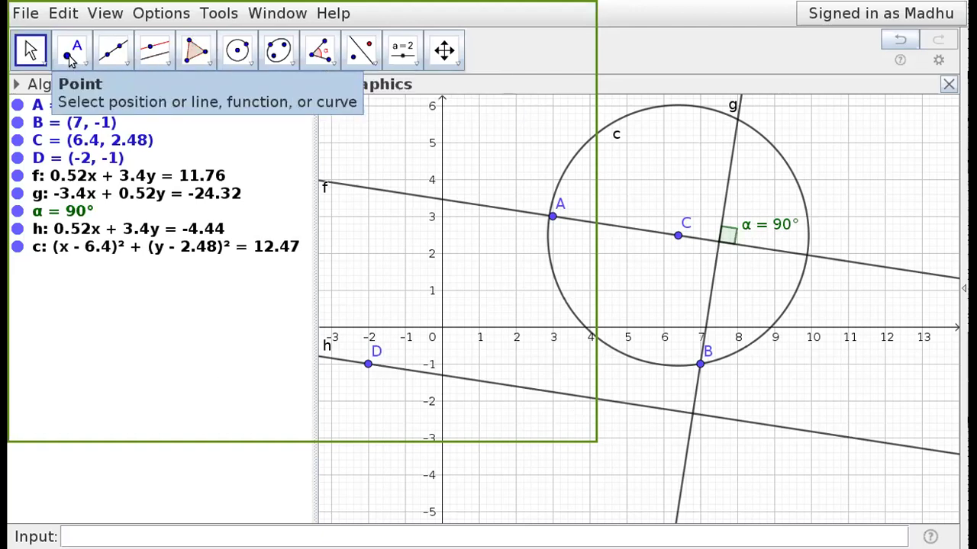
- Create intersection point E of lines g and h at (6.79, -2.35)
{"action": "left_click", "coordinate": [69, 57]}
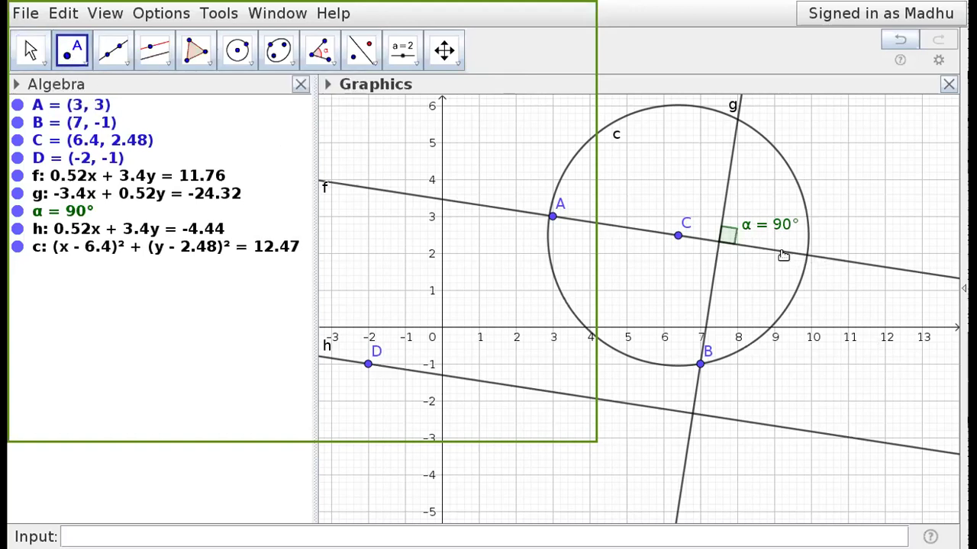
{"action": "left_click", "coordinate": [85, 63]}
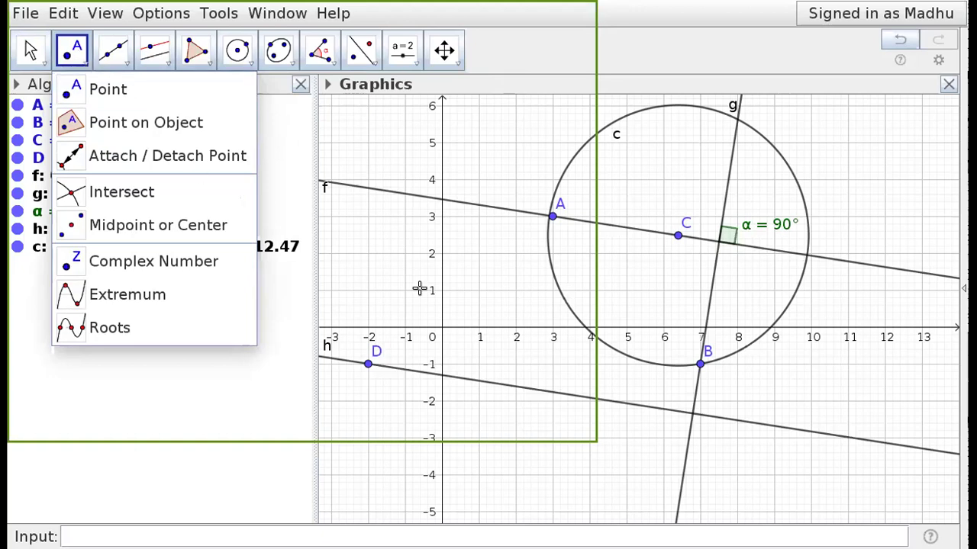
{"action": "left_click", "coordinate": [102, 203]}
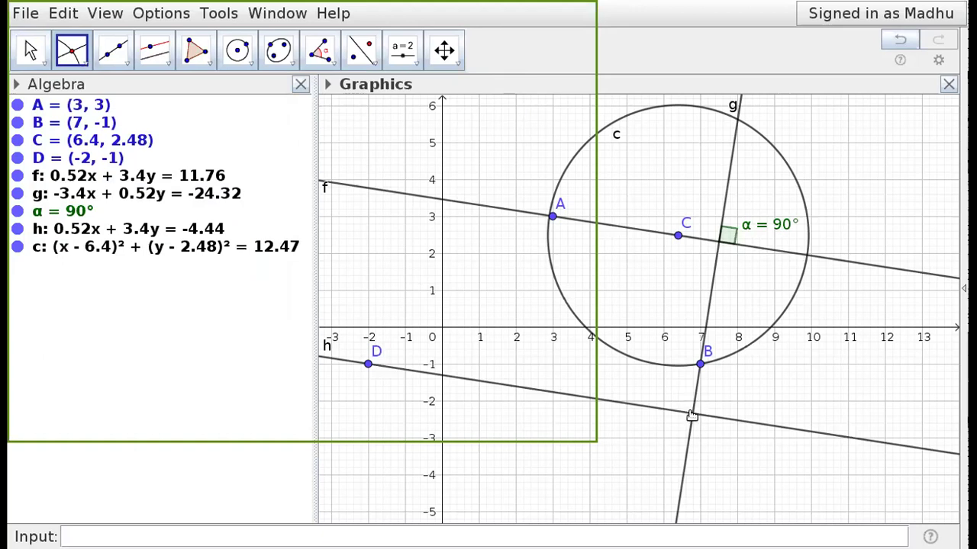
{"action": "left_click", "coordinate": [84, 66]}
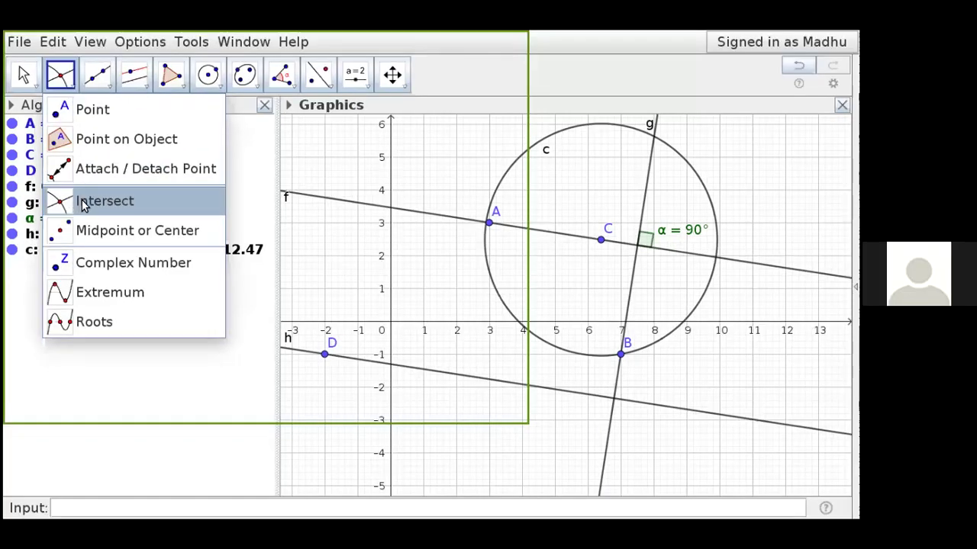
{"action": "left_click", "coordinate": [84, 202]}
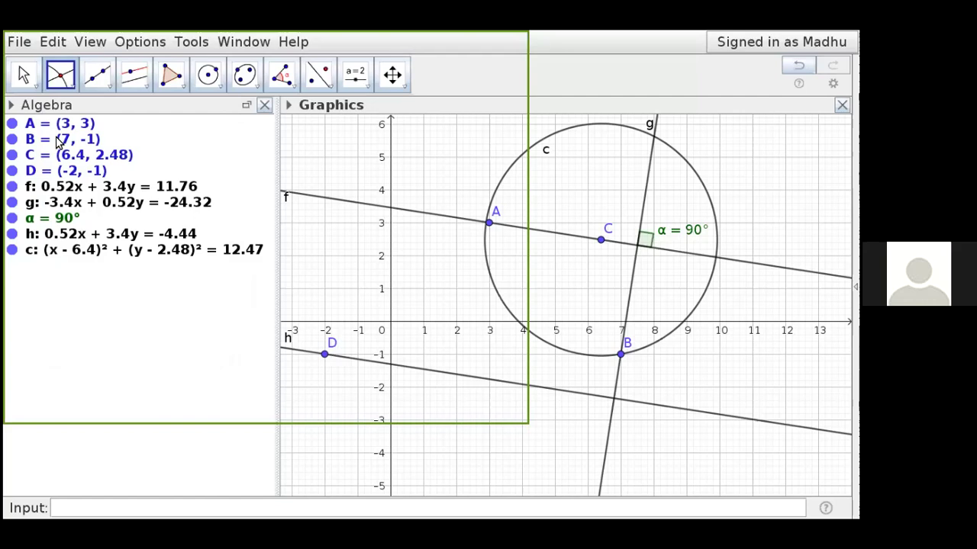
{"action": "left_click", "coordinate": [74, 88]}
{"action": "left_click", "coordinate": [84, 201]}
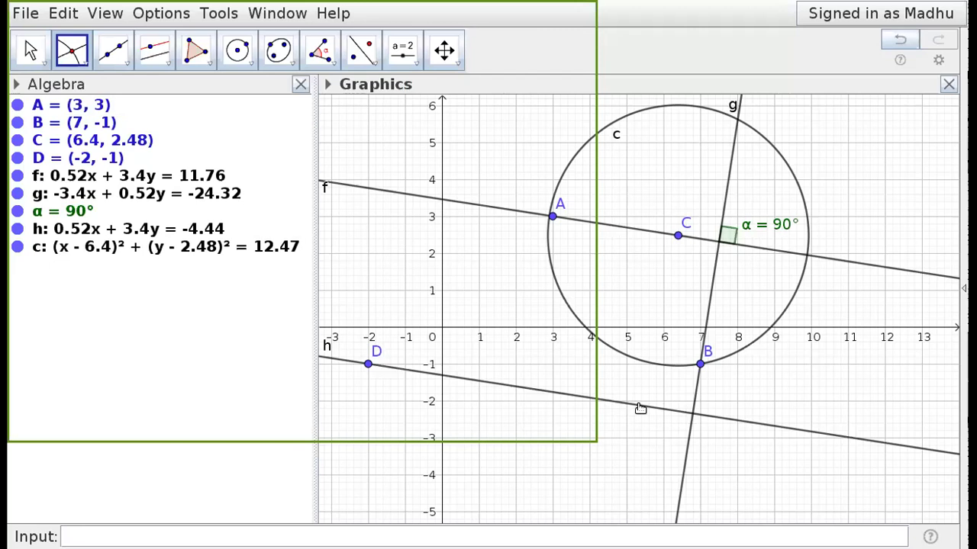
{"action": "left_click", "coordinate": [692, 415]}
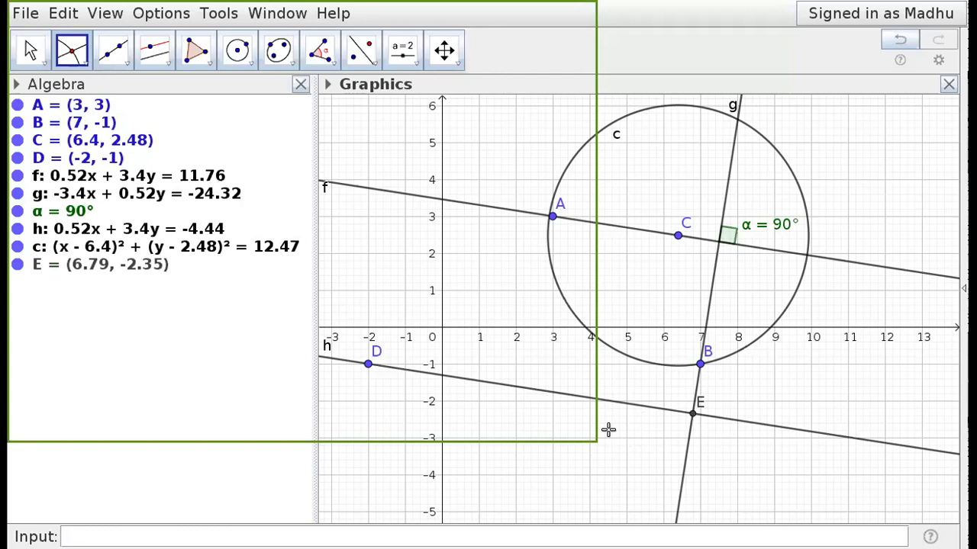
- Place point F on line h right of E and point G on line g below E
{"action": "left_click", "coordinate": [82, 63]}
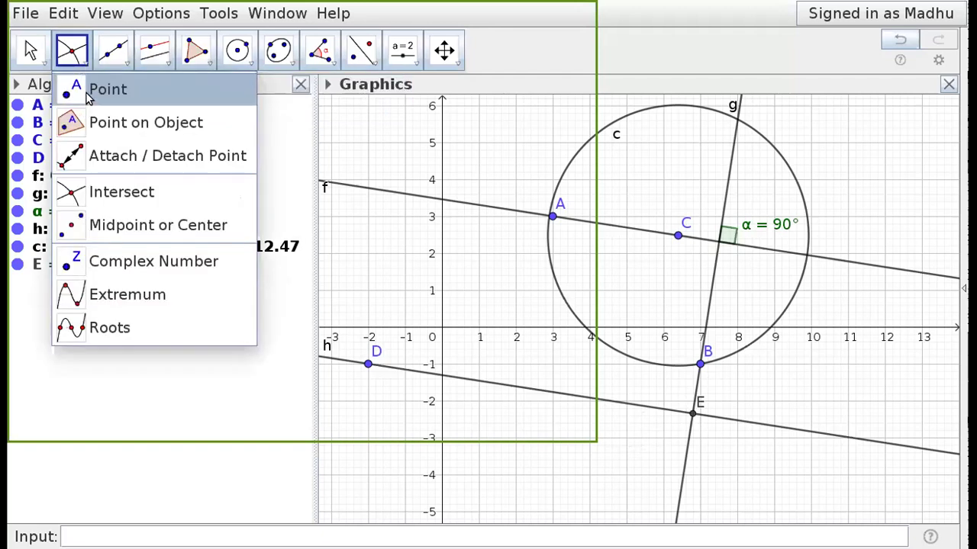
{"action": "left_click", "coordinate": [86, 92]}
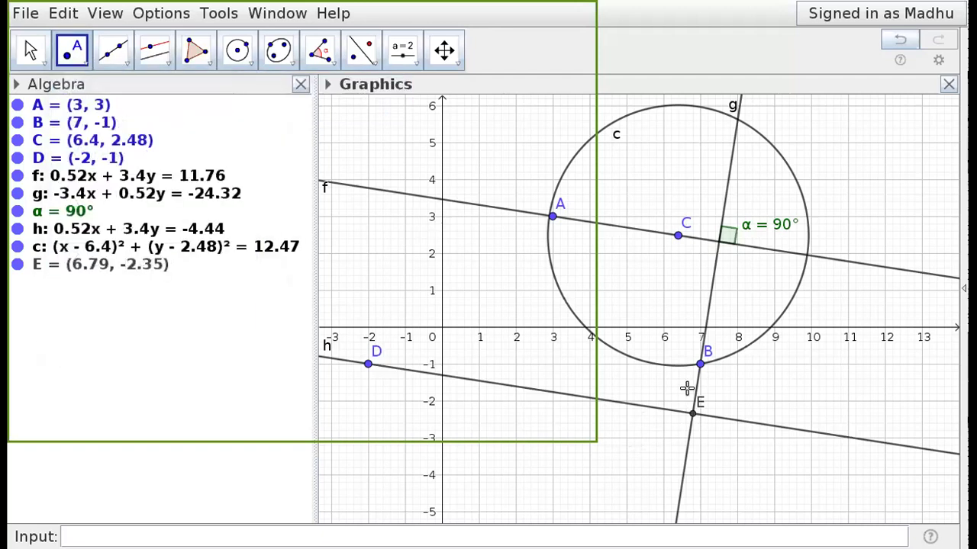
{"action": "left_click", "coordinate": [778, 427]}
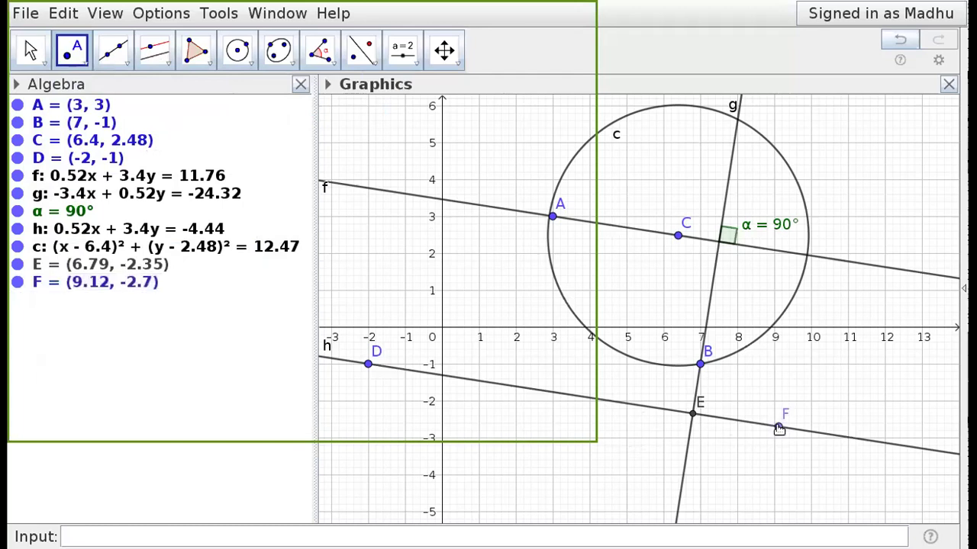
{"action": "left_click", "coordinate": [683, 475]}
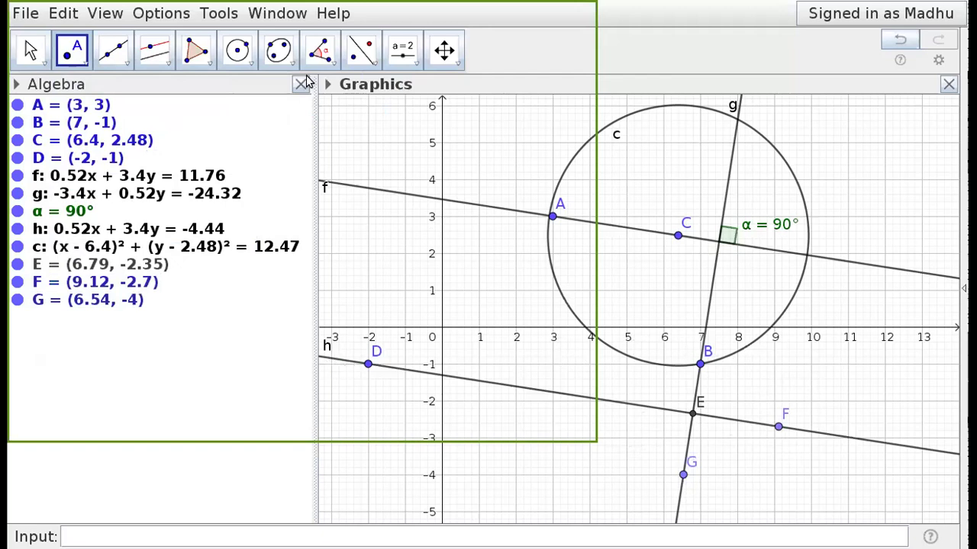
- Measure right angle β = 90° at E from points F, E and B
{"action": "left_click", "coordinate": [328, 64]}
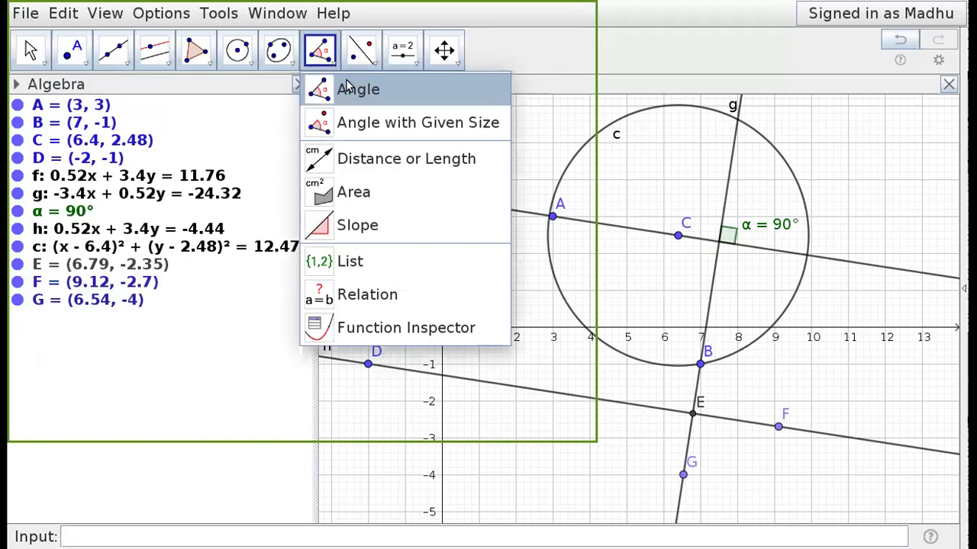
{"action": "left_click", "coordinate": [347, 91]}
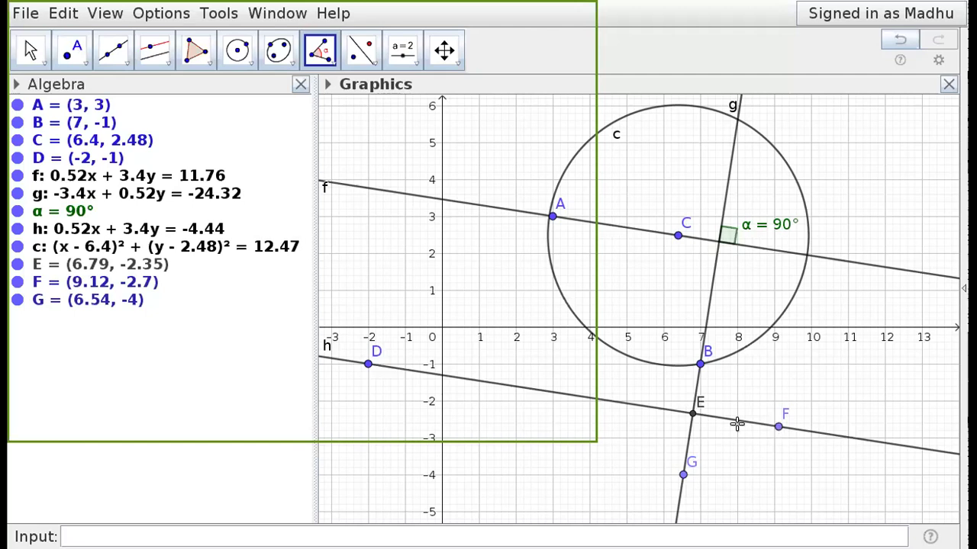
{"action": "left_click", "coordinate": [701, 364]}
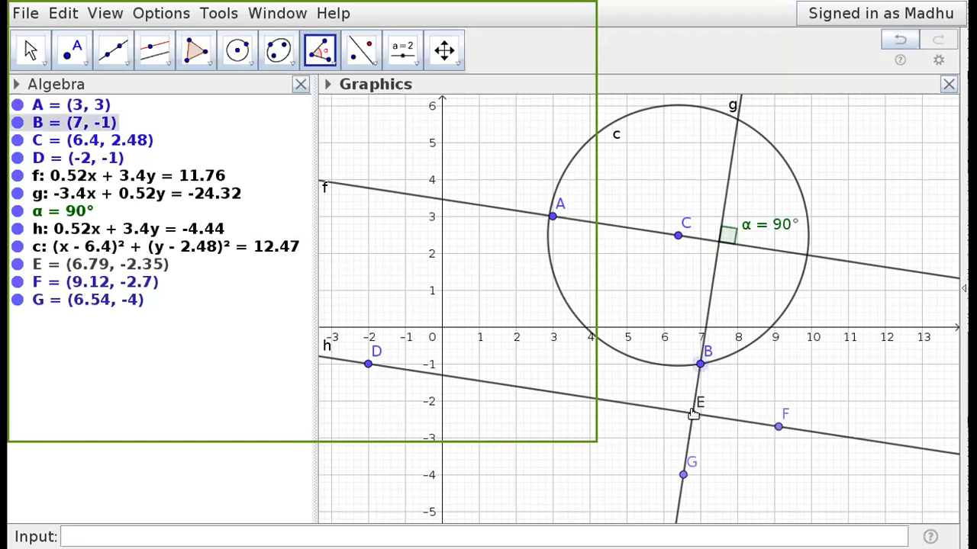
{"action": "left_click", "coordinate": [693, 413]}
{"action": "left_click", "coordinate": [31, 49]}
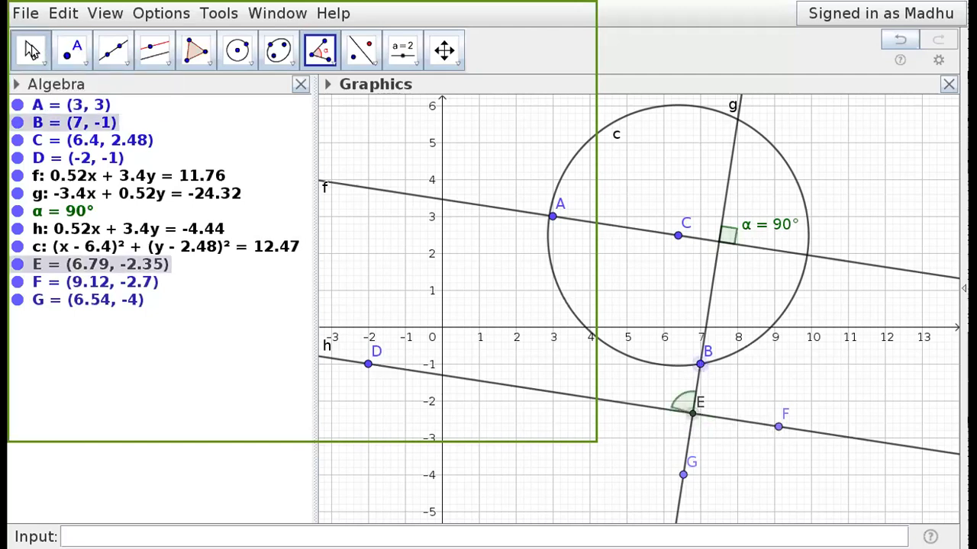
{"action": "left_click", "coordinate": [320, 50]}
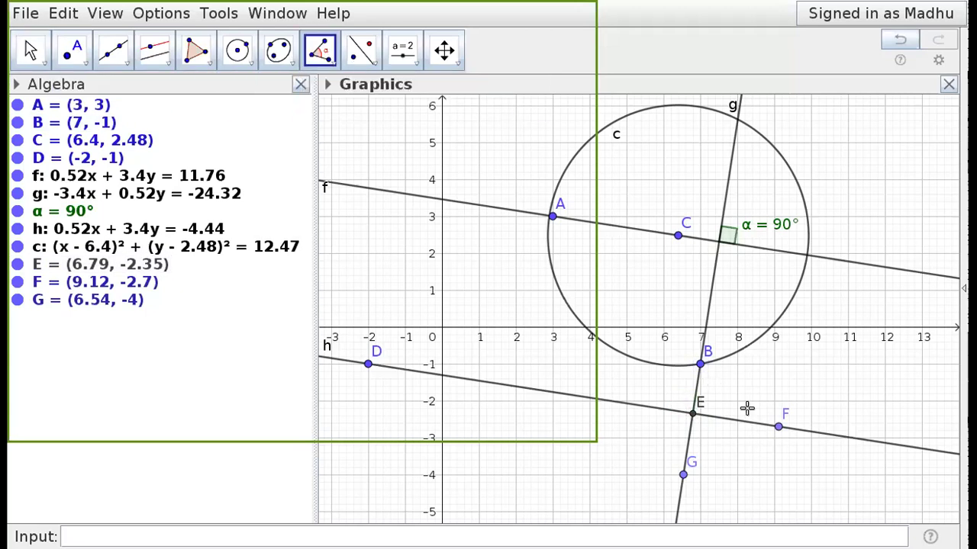
{"action": "left_click", "coordinate": [779, 429]}
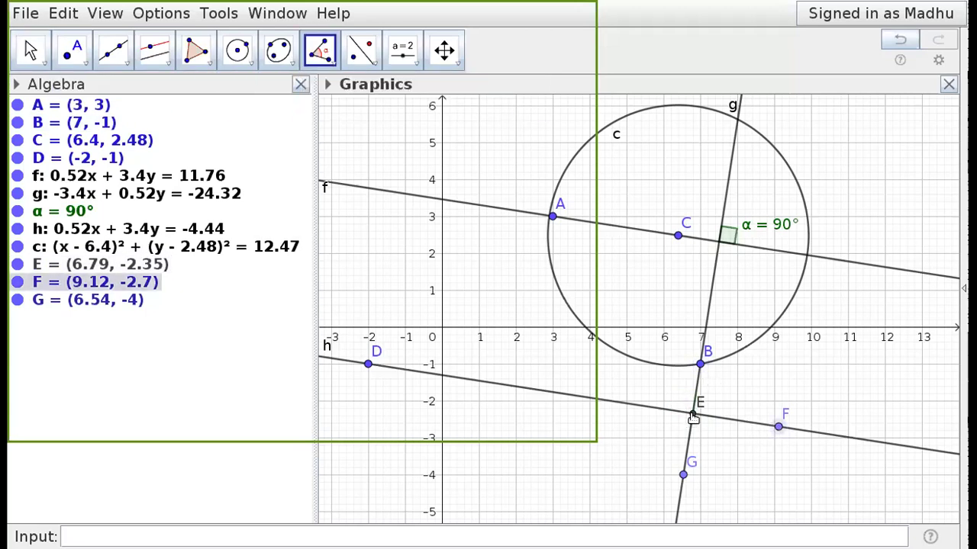
{"action": "left_click", "coordinate": [692, 413]}
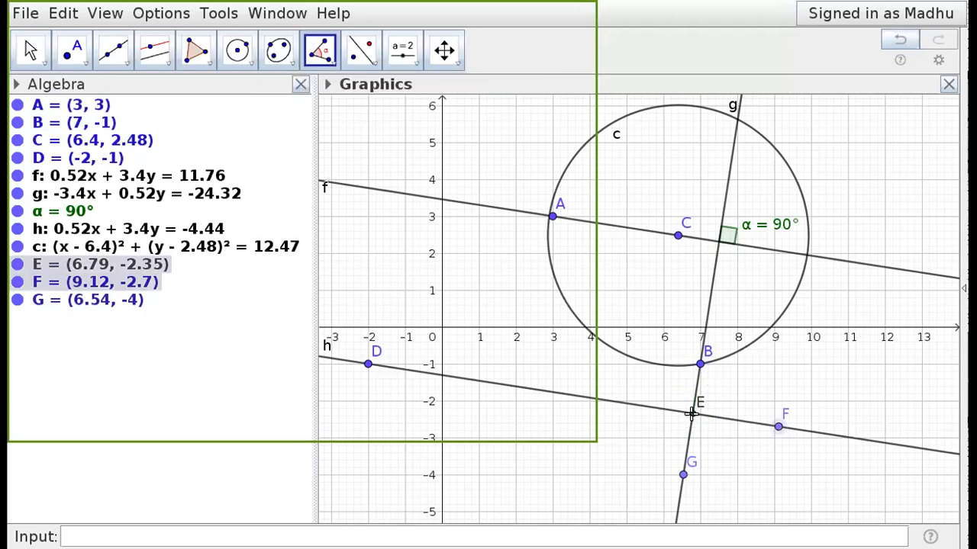
{"action": "left_click", "coordinate": [699, 367]}
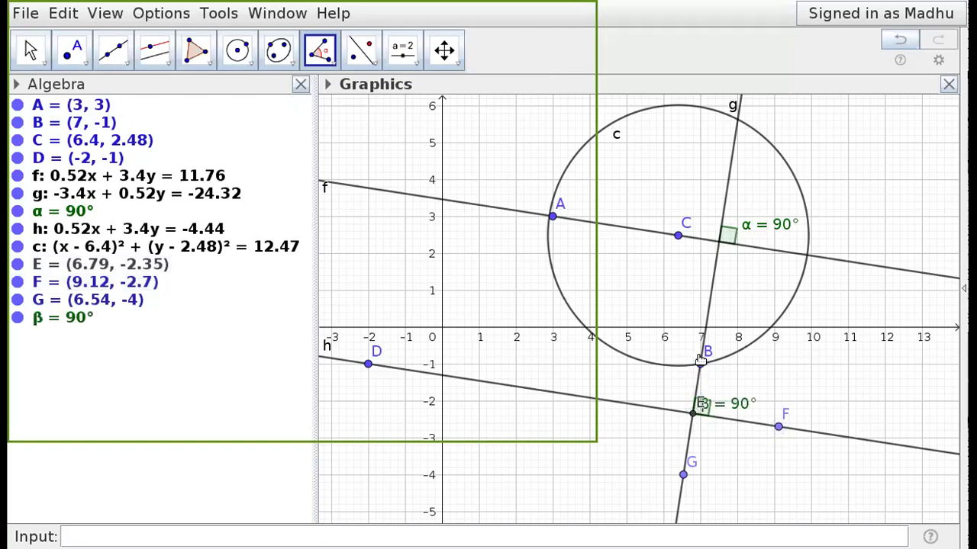
- Measure right angle γ = 90° at E from points B, E and D
{"action": "left_click", "coordinate": [700, 364]}
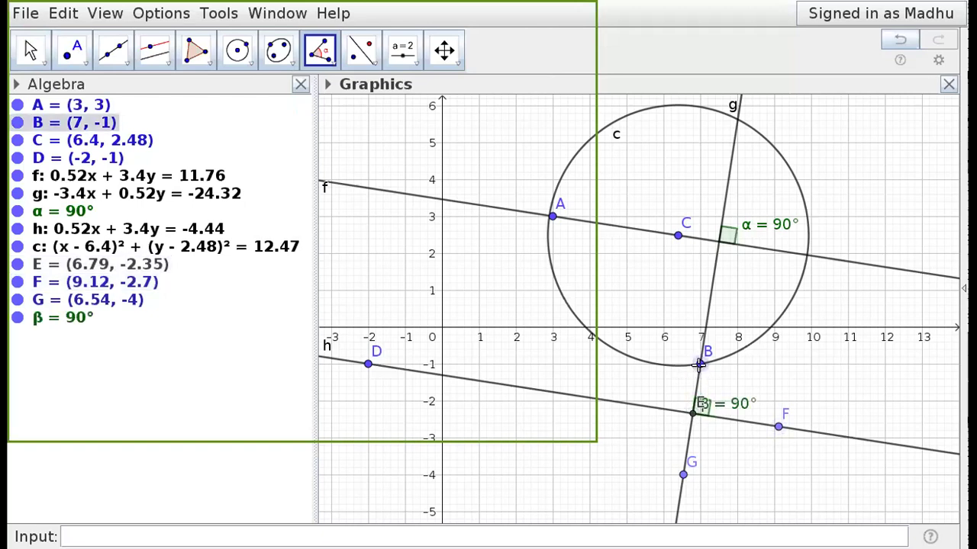
{"action": "left_click", "coordinate": [693, 413]}
{"action": "left_click", "coordinate": [368, 364]}
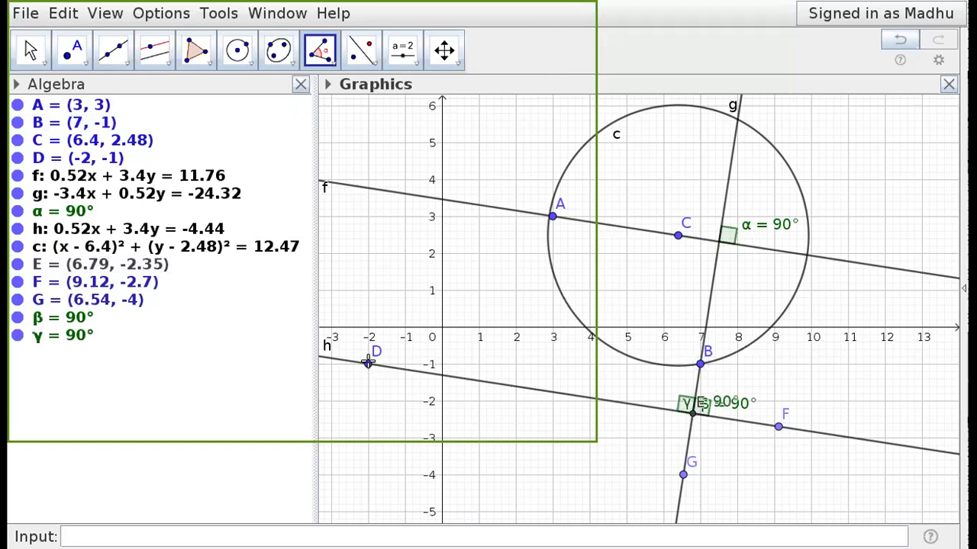
{"action": "left_click", "coordinate": [31, 51]}
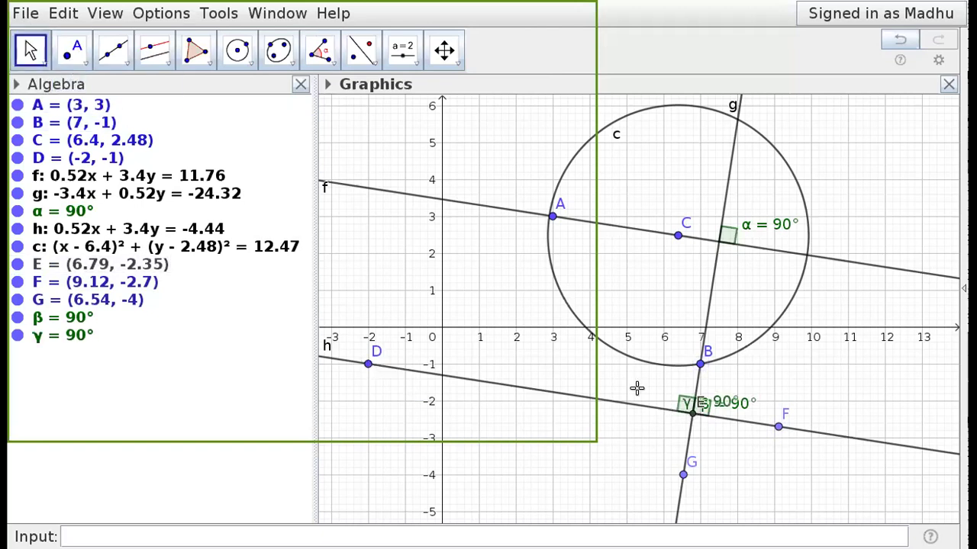
- Spread the γ and β labels apart and add right angle δ from D, E, G
{"action": "left_click_drag", "start_coordinate": [685, 404], "coordinate": [645, 379]}
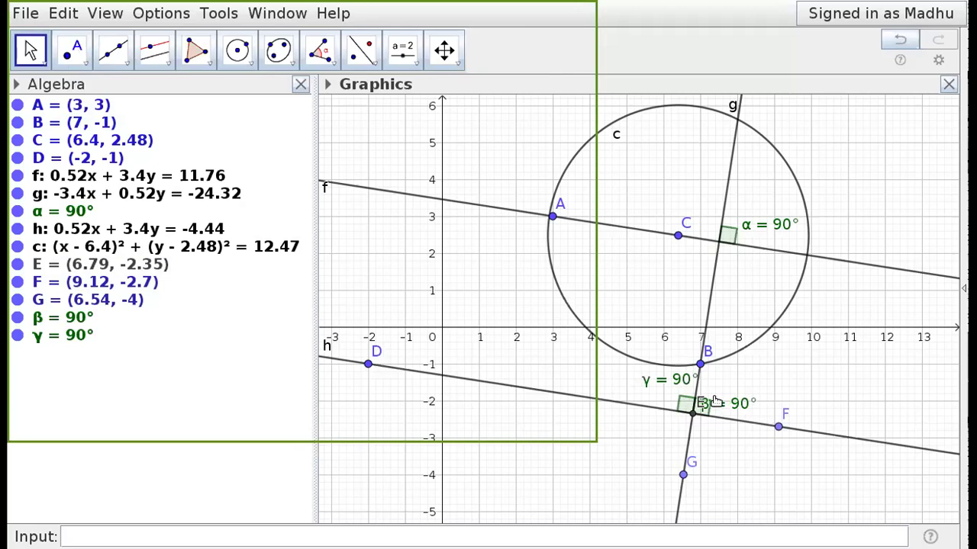
{"action": "left_click_drag", "start_coordinate": [722, 405], "coordinate": [749, 400]}
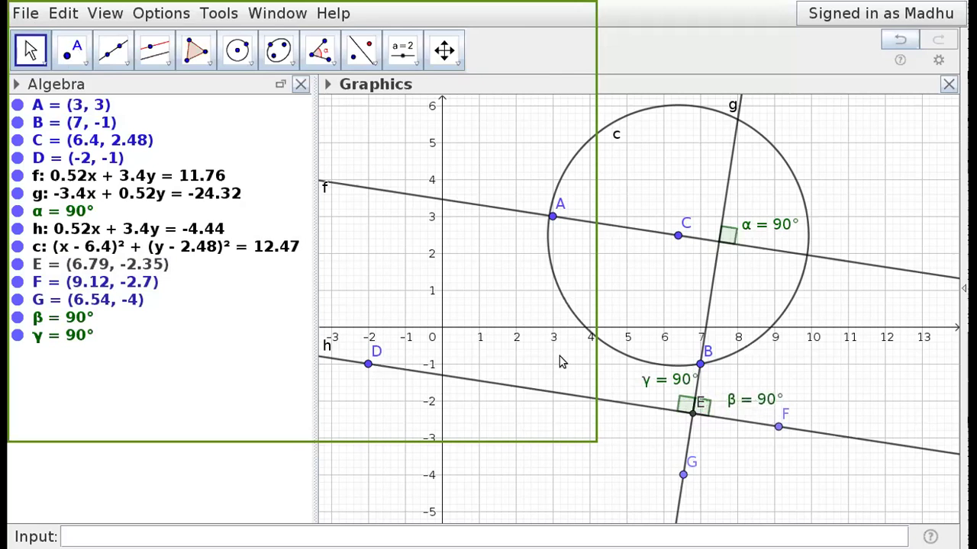
{"action": "left_click", "coordinate": [308, 51]}
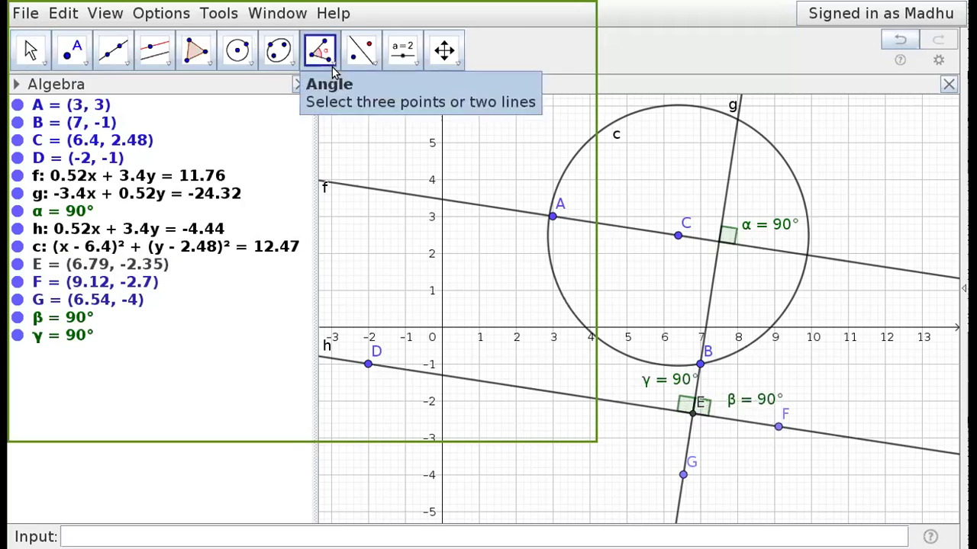
{"action": "left_click", "coordinate": [368, 364]}
{"action": "left_click", "coordinate": [692, 412]}
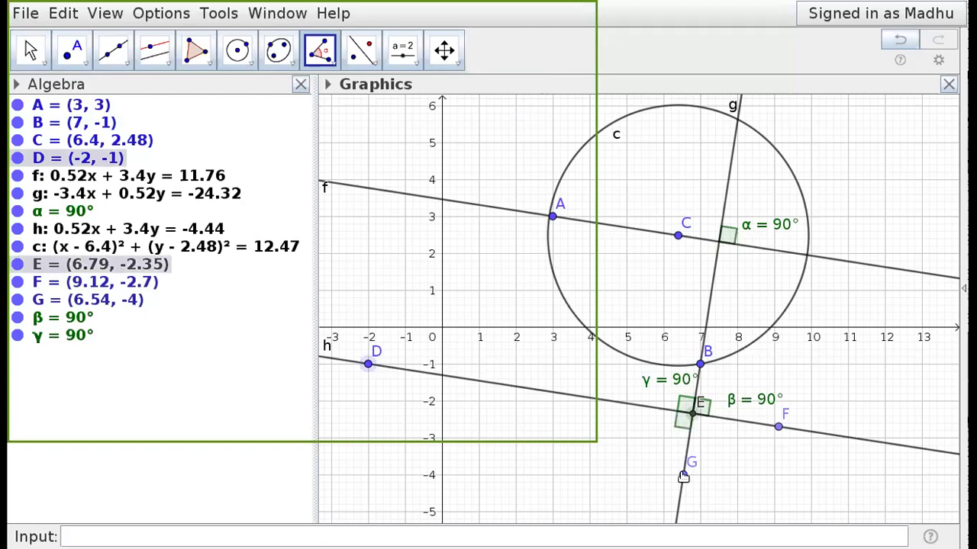
{"action": "left_click", "coordinate": [683, 477]}
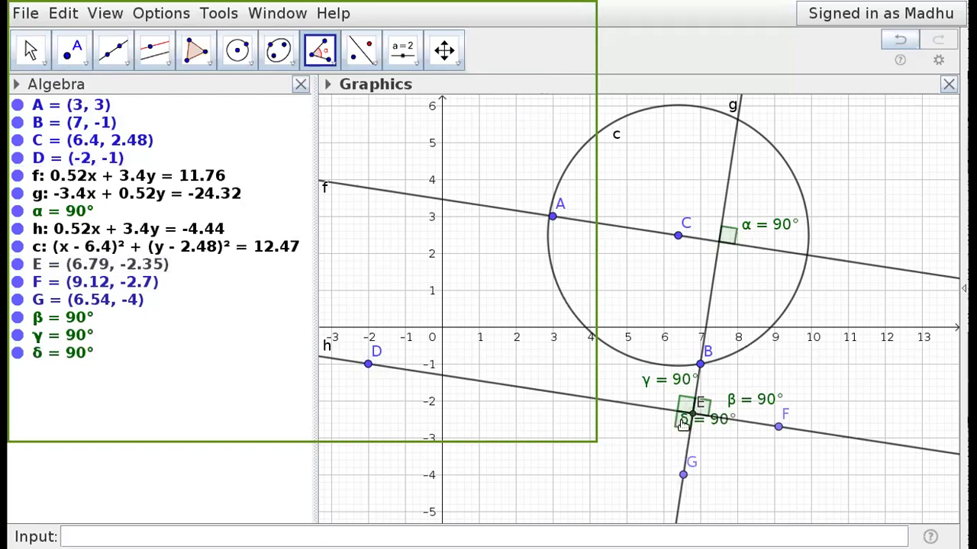
{"action": "left_click", "coordinate": [36, 58]}
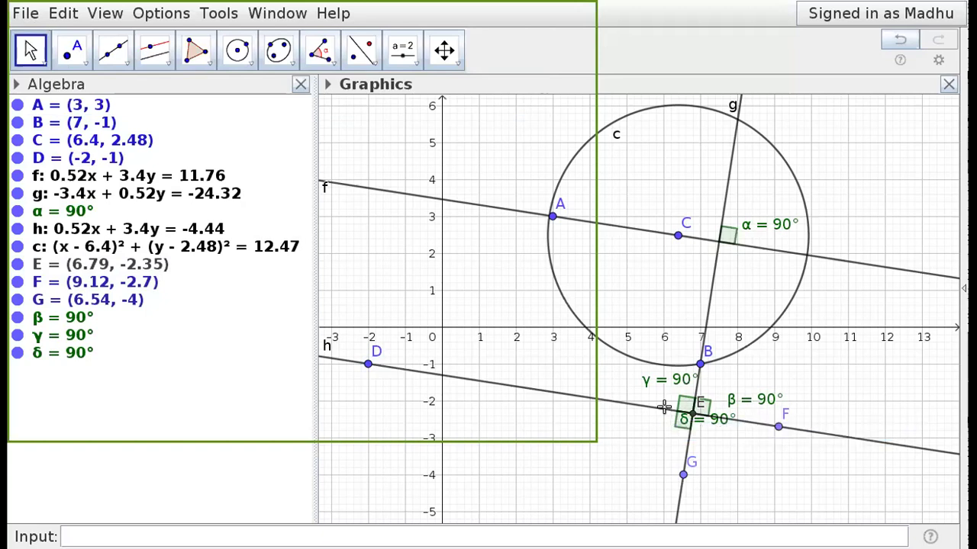
{"action": "left_click_drag", "start_coordinate": [681, 424], "coordinate": [606, 432]}
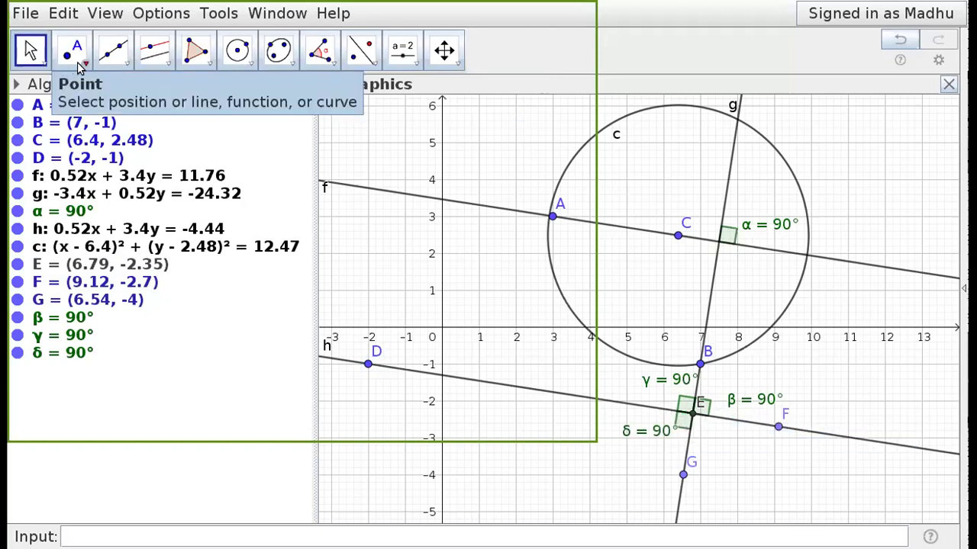
- Add right angle ε from G, E, F, move its label below the line, dismiss the popup
{"action": "left_click", "coordinate": [321, 54]}
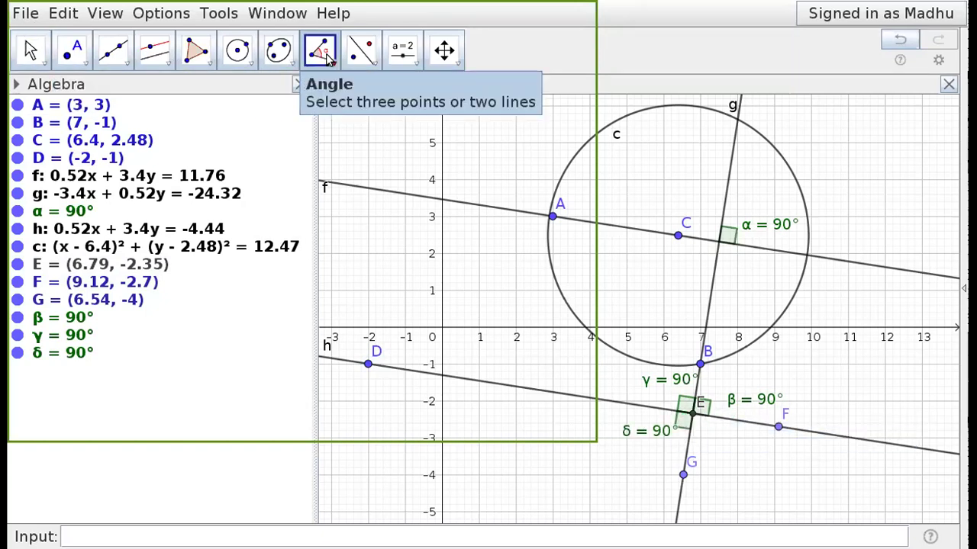
{"action": "left_click", "coordinate": [682, 473]}
{"action": "left_click", "coordinate": [692, 415]}
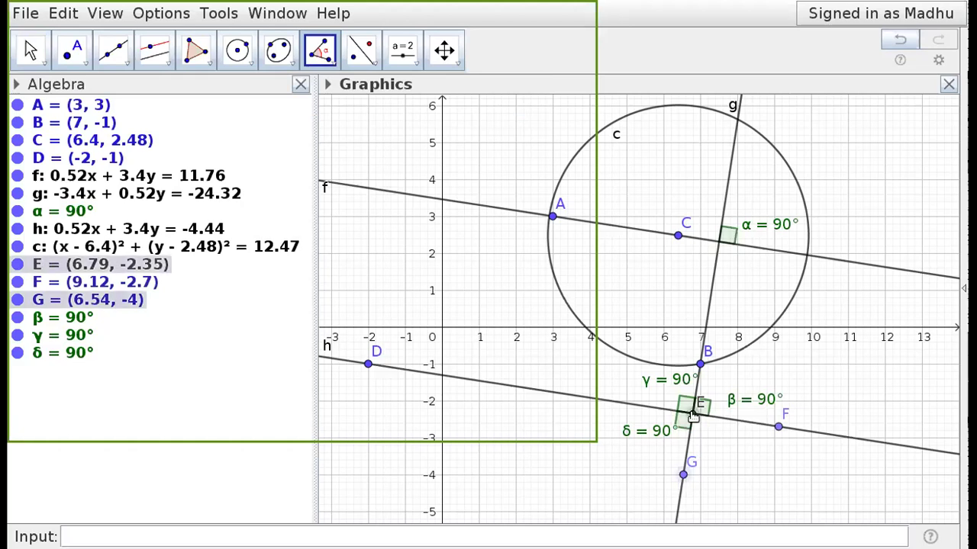
{"action": "left_click", "coordinate": [778, 427]}
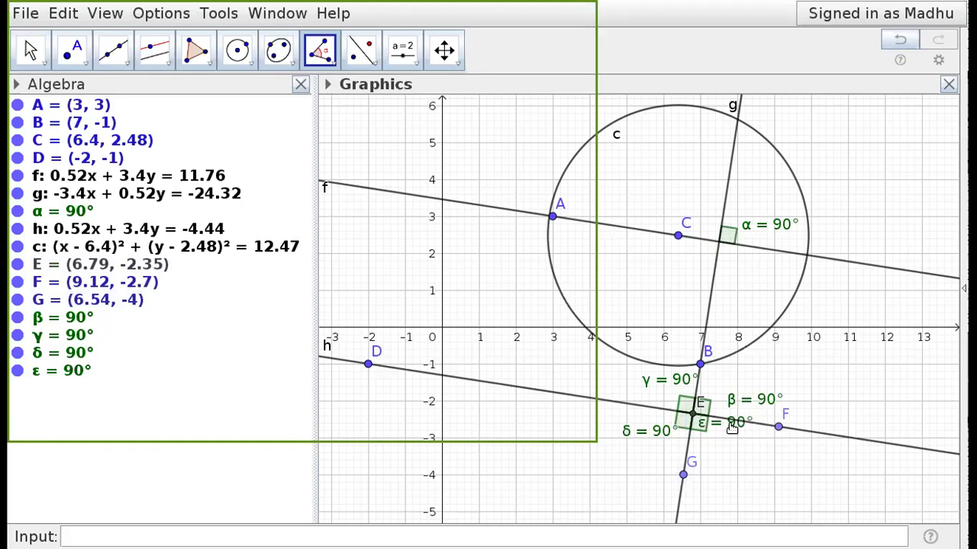
{"action": "left_click", "coordinate": [30, 48]}
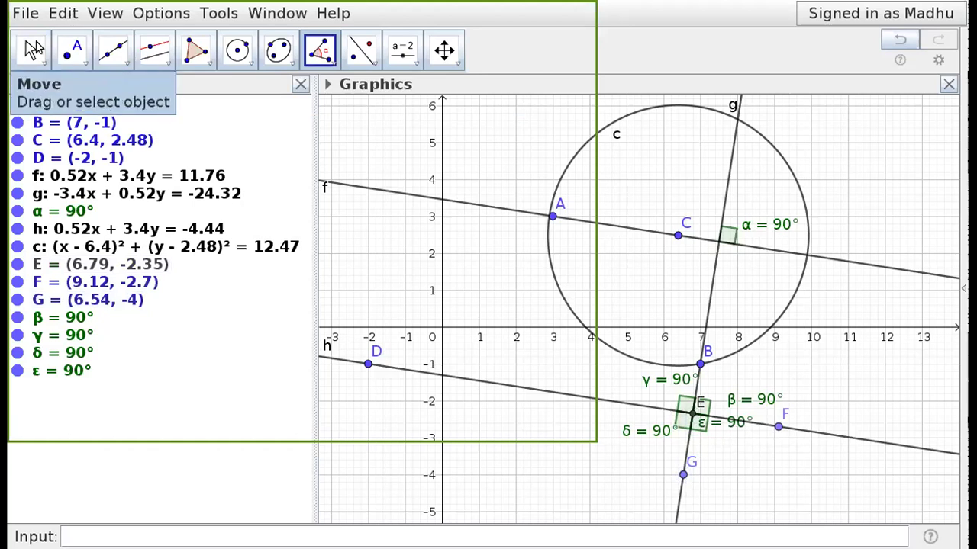
{"action": "left_click_drag", "start_coordinate": [727, 425], "coordinate": [731, 440]}
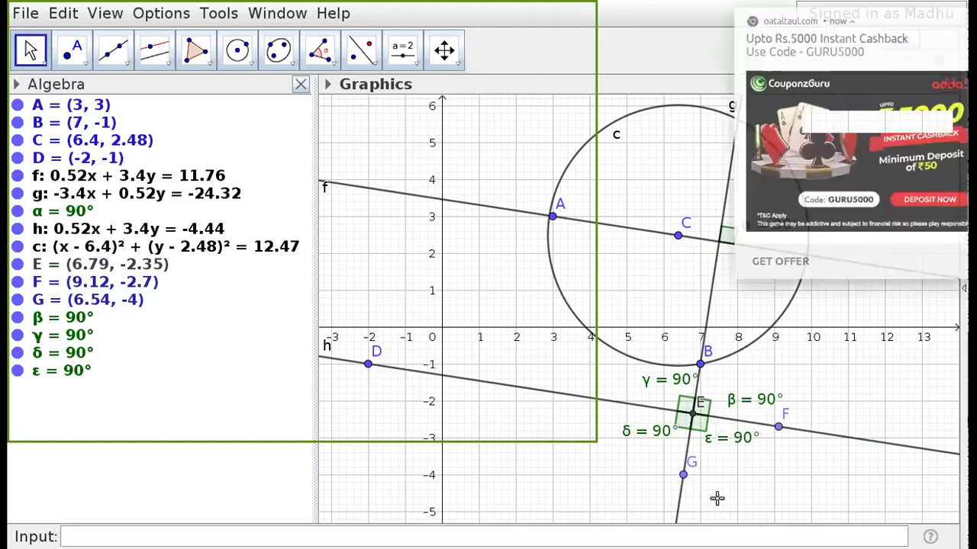
{"action": "left_click", "coordinate": [951, 20]}
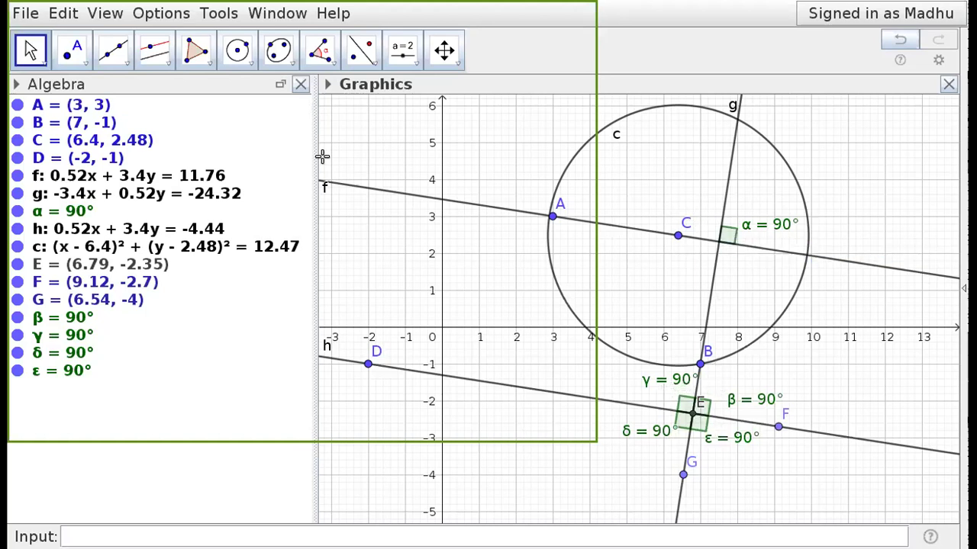
{"action": "left_click", "coordinate": [319, 50]}
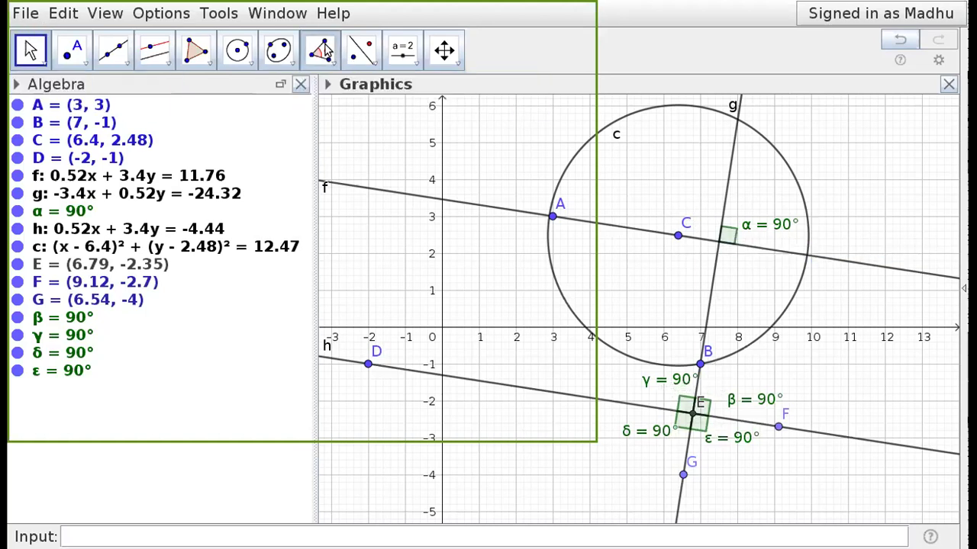
{"action": "left_click", "coordinate": [731, 162]}
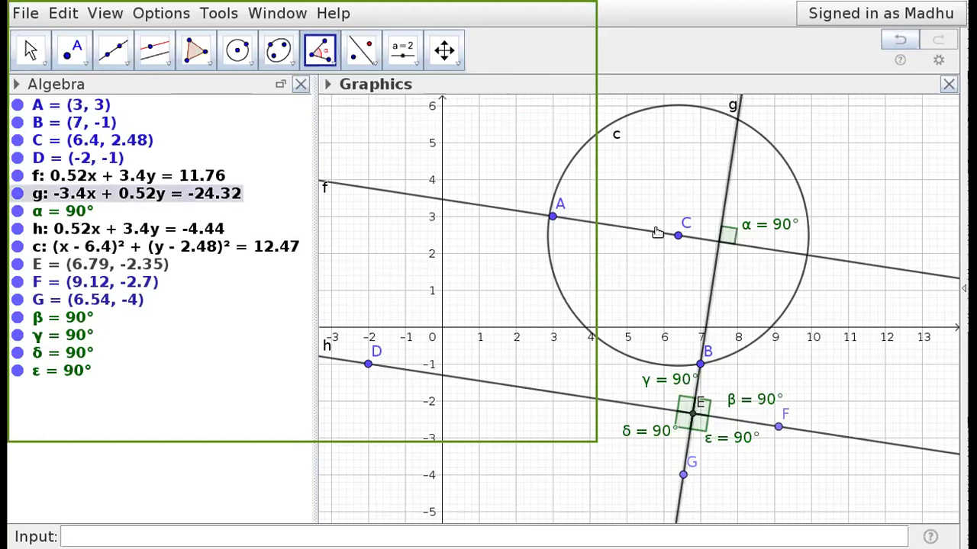
{"action": "left_click", "coordinate": [654, 231]}
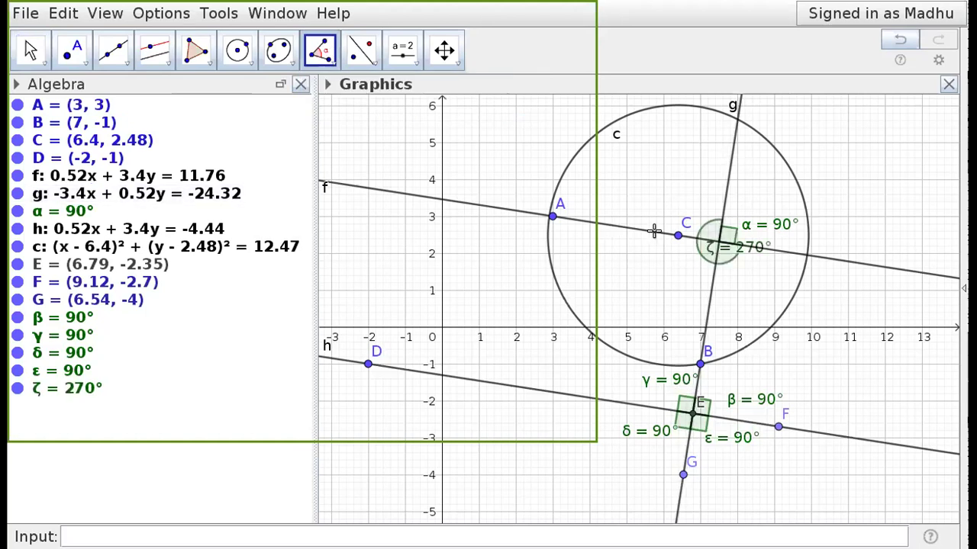
{"action": "left_click", "coordinate": [788, 254]}
{"action": "left_click", "coordinate": [708, 291]}
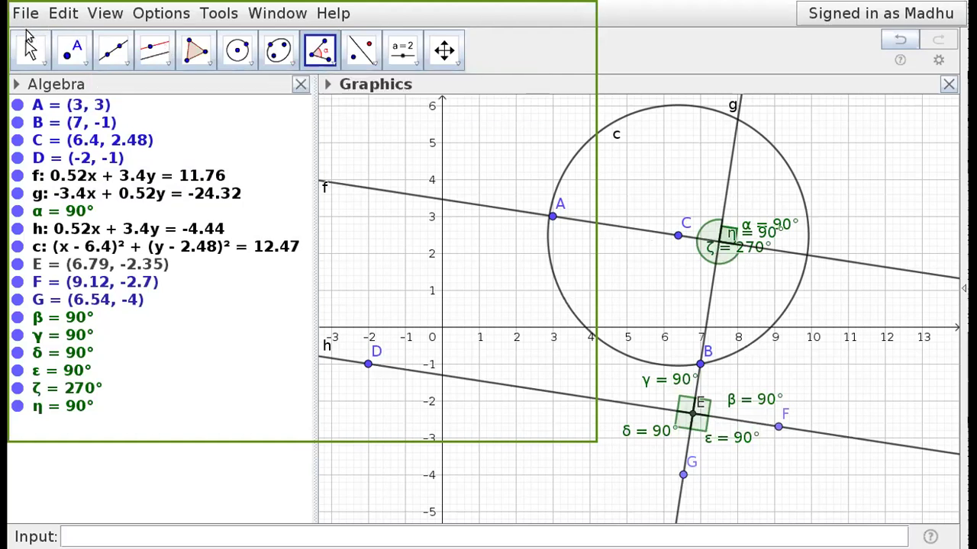
{"action": "left_click", "coordinate": [31, 47]}
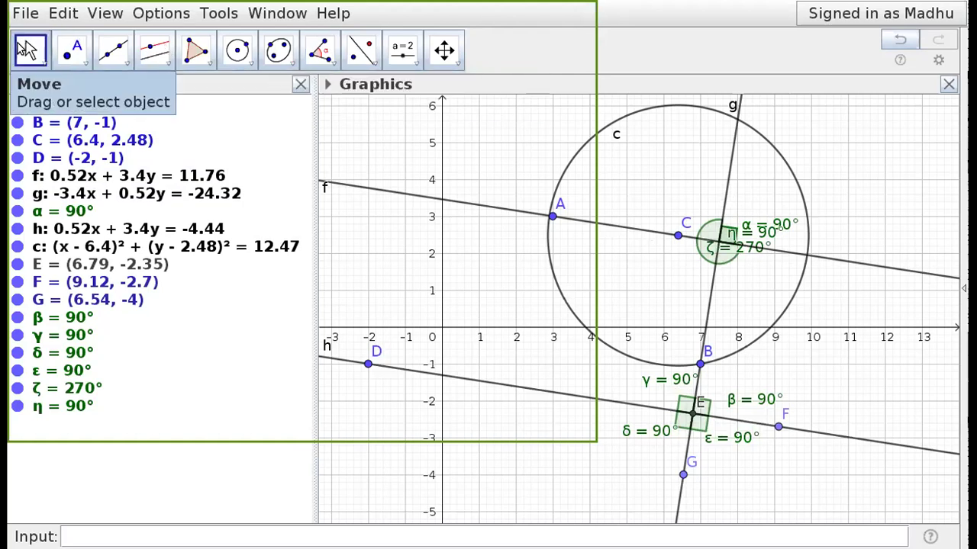
{"action": "right_click", "coordinate": [765, 233]}
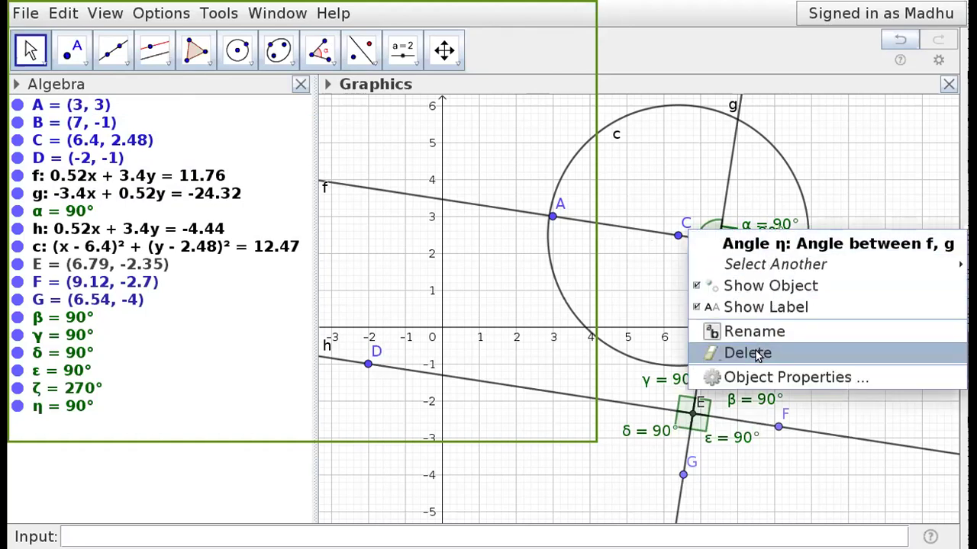
{"action": "left_click", "coordinate": [754, 353]}
{"action": "right_click", "coordinate": [748, 253]}
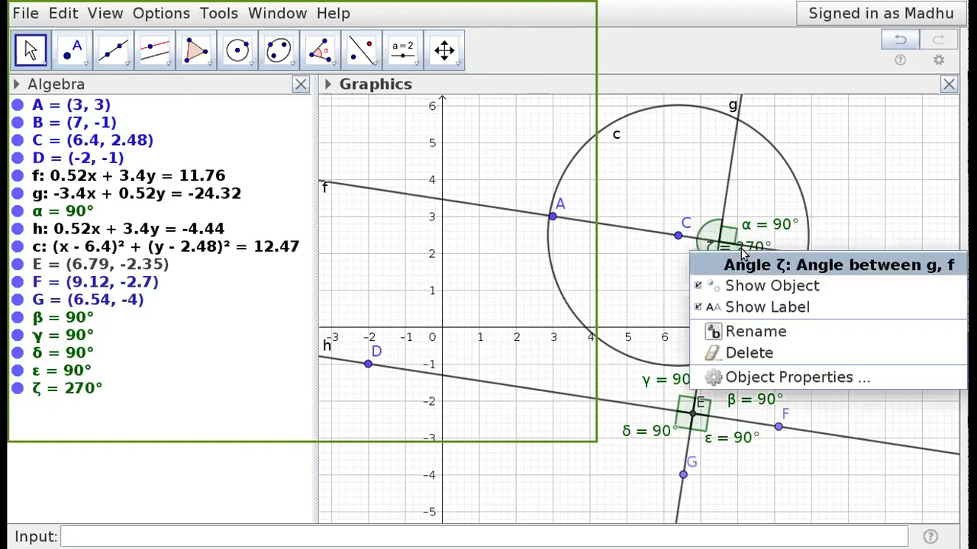
{"action": "left_click", "coordinate": [760, 356]}
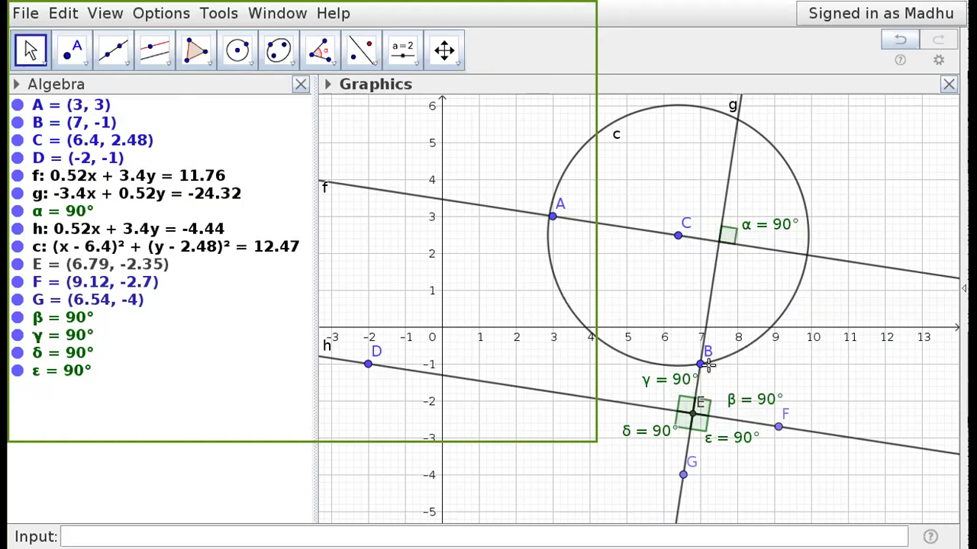
- Colour angle β red in its properties and close the properties panel
{"action": "right_click", "coordinate": [702, 407]}
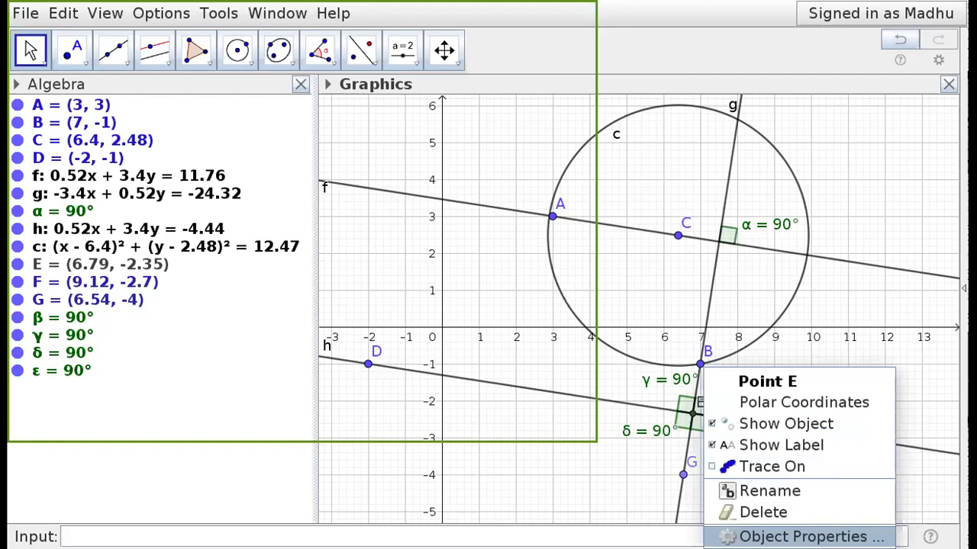
{"action": "left_click", "coordinate": [117, 95]}
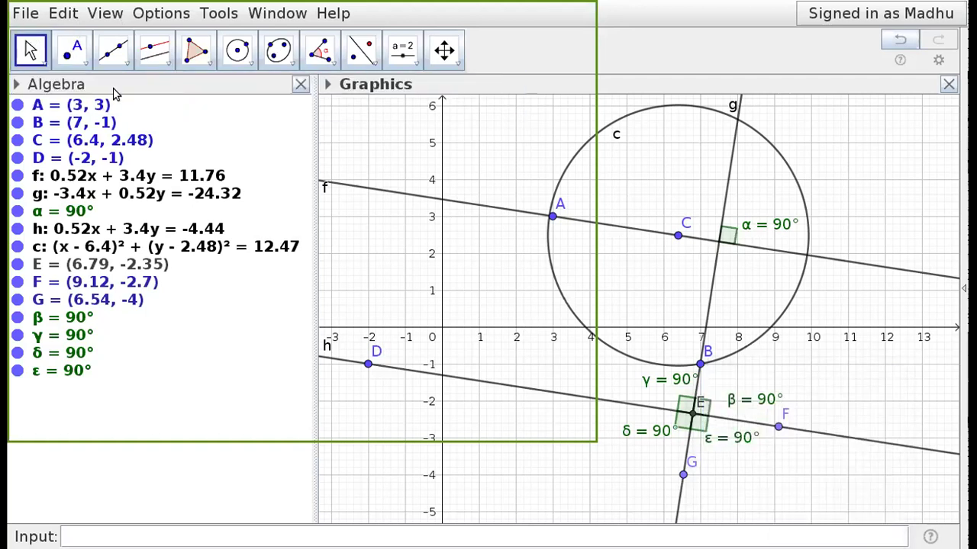
{"action": "right_click", "coordinate": [731, 405]}
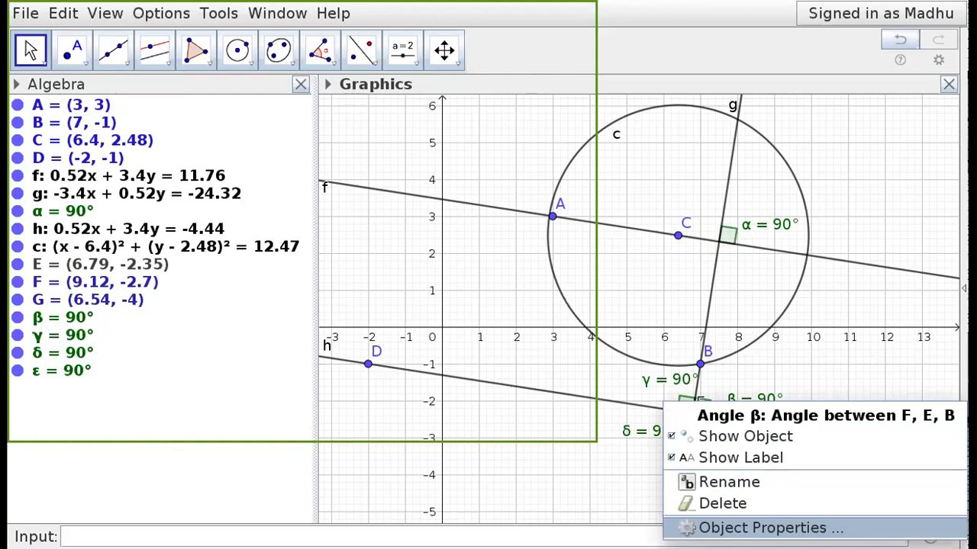
{"action": "left_click", "coordinate": [763, 528]}
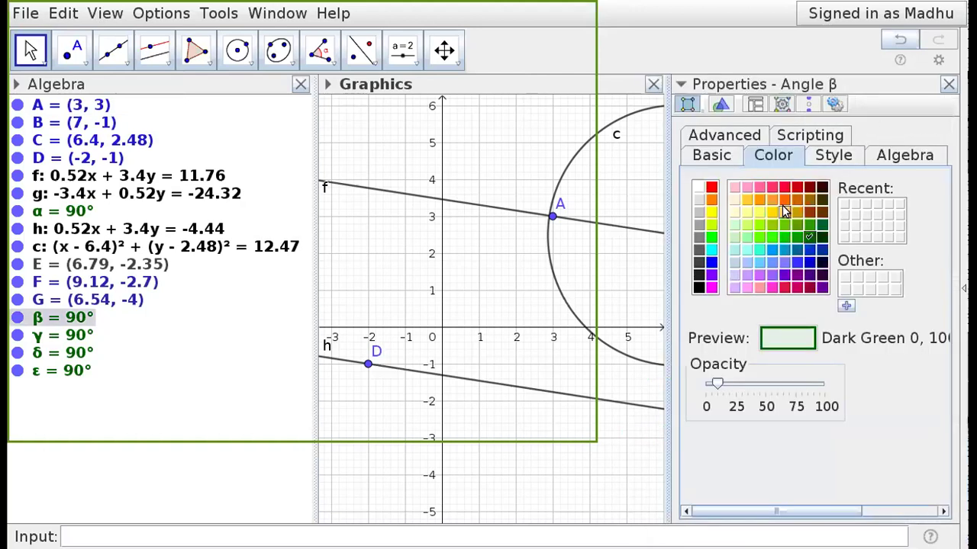
{"action": "left_click", "coordinate": [784, 188]}
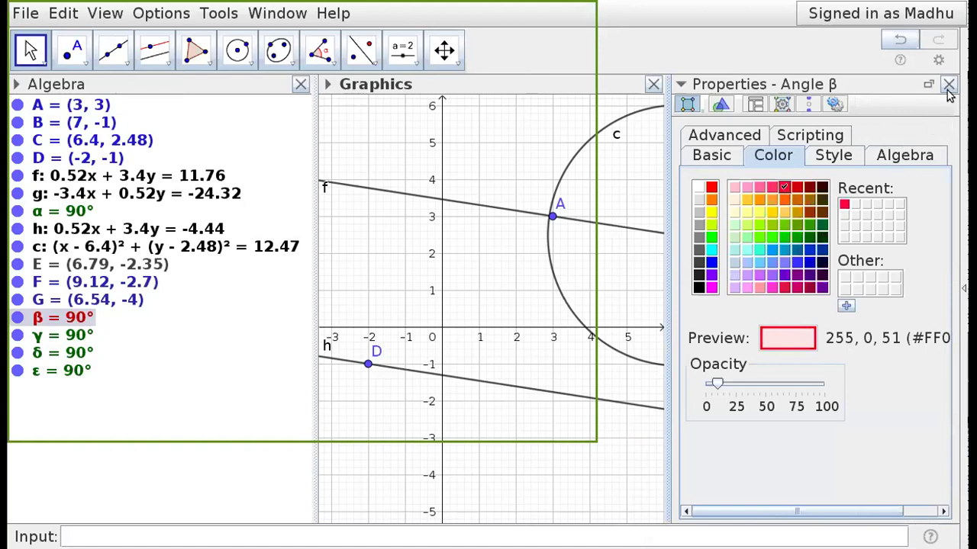
{"action": "key", "text": "Escape"}
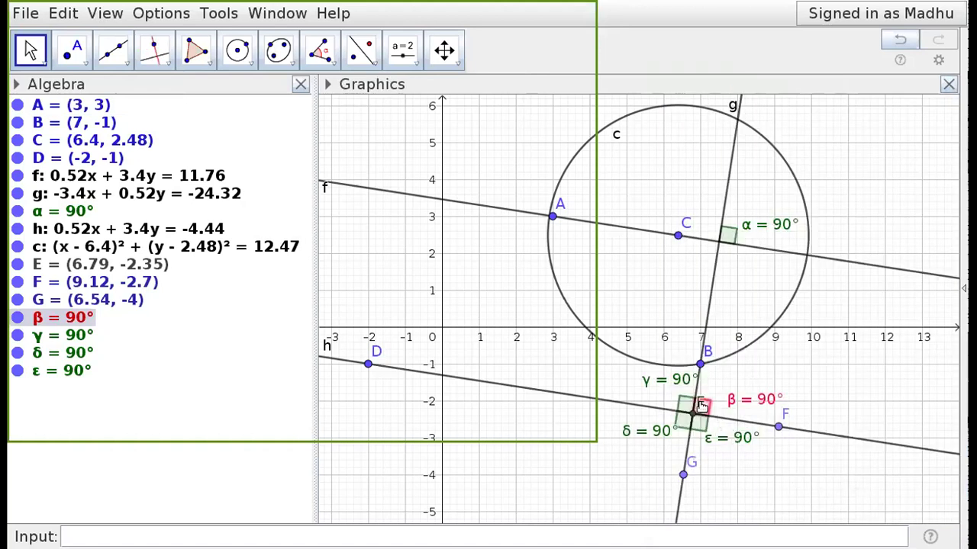
- Shift the β = 90° label slightly left beside its right-angle mark
{"action": "left_click_drag", "start_coordinate": [750, 400], "coordinate": [740, 401]}
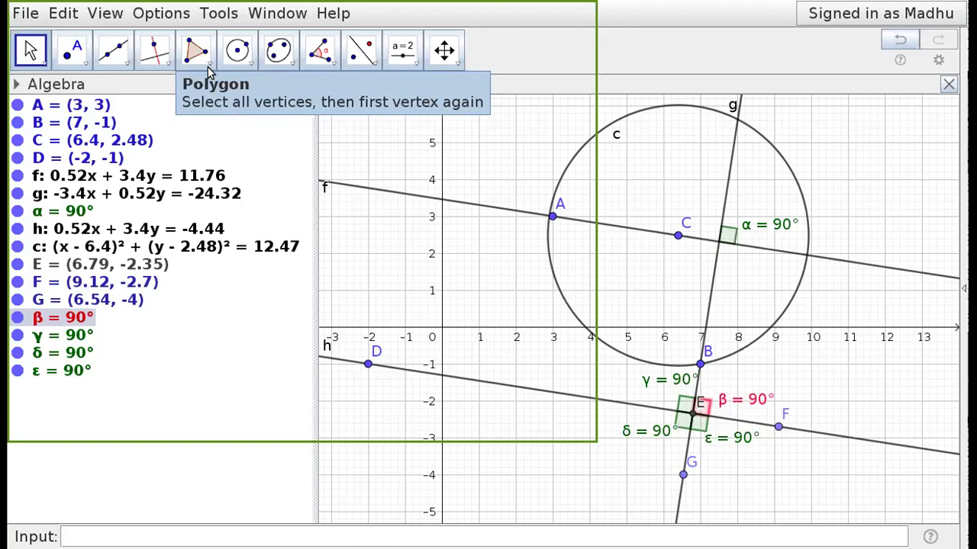
- Start a new empty construction from the File menu
{"action": "left_click", "coordinate": [25, 14]}
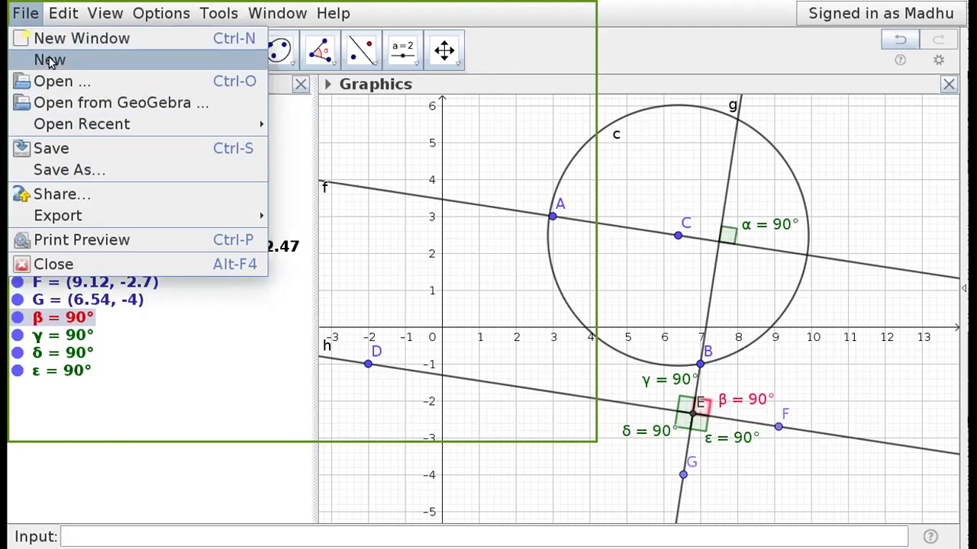
{"action": "key", "text": "Escape"}
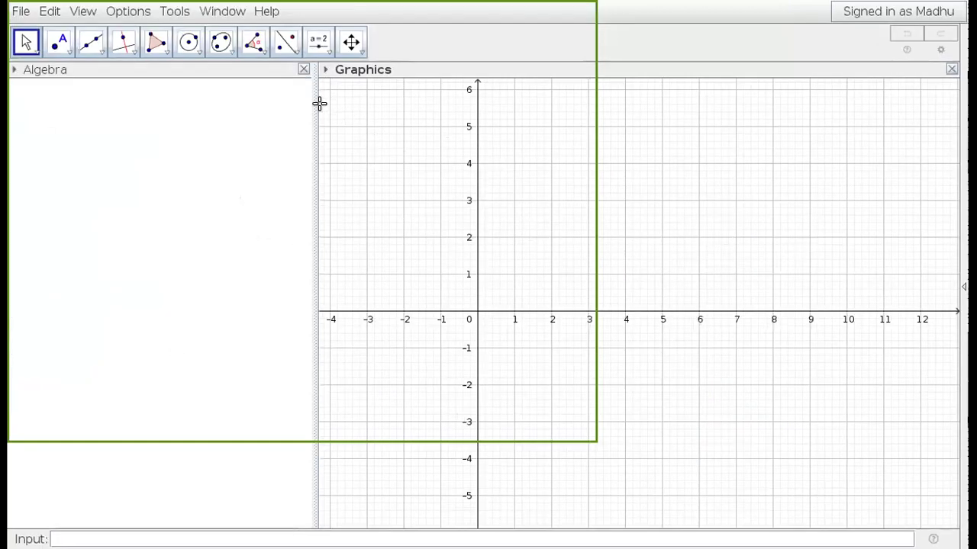
- Widen the Graphics view and create segment f = 10 from A (3, -2) to B (13, -2)
{"action": "left_click_drag", "start_coordinate": [306, 99], "coordinate": [105, 113]}
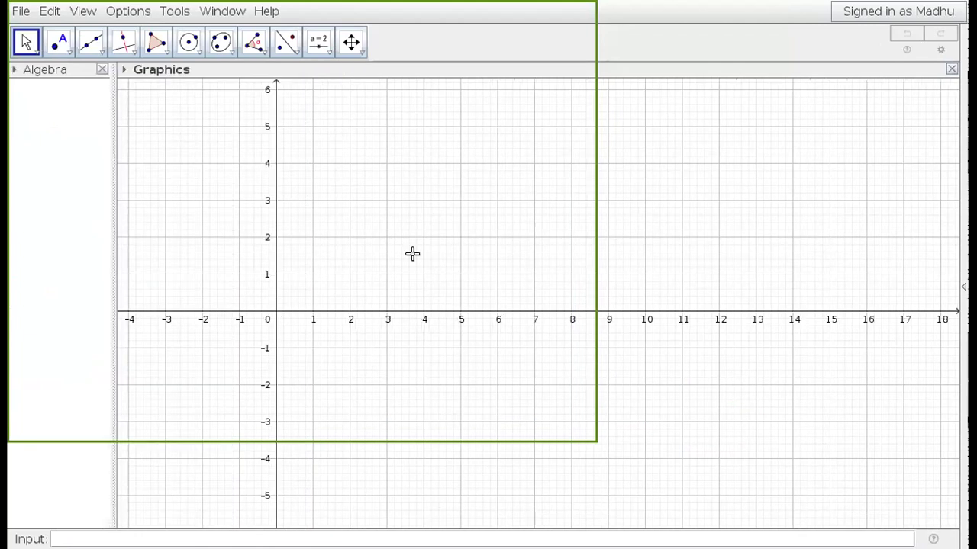
{"action": "left_click", "coordinate": [102, 53]}
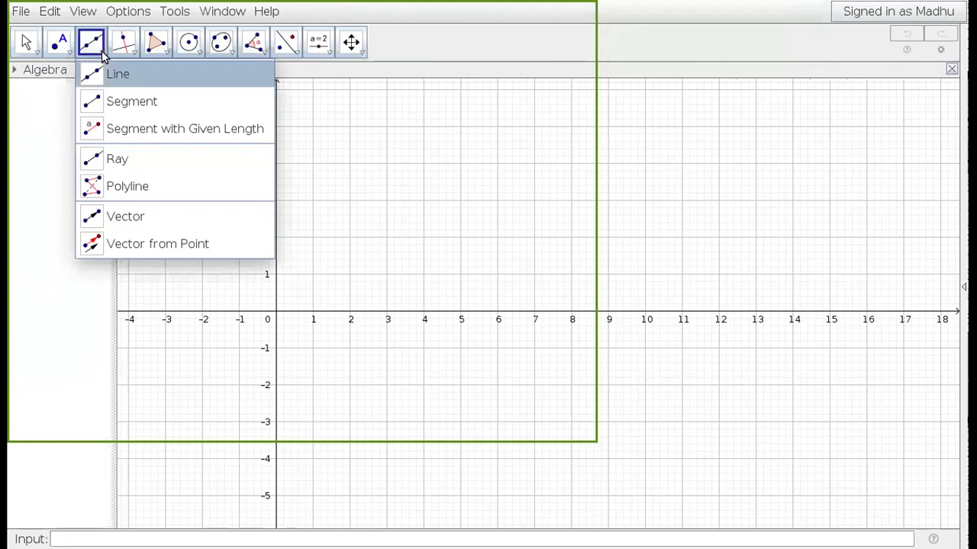
{"action": "left_click", "coordinate": [128, 133]}
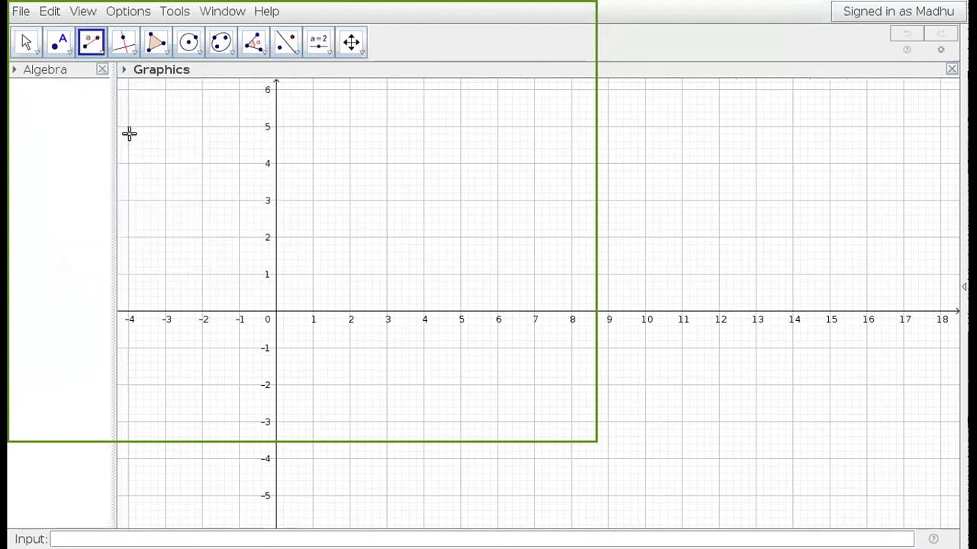
{"action": "left_click", "coordinate": [387, 385]}
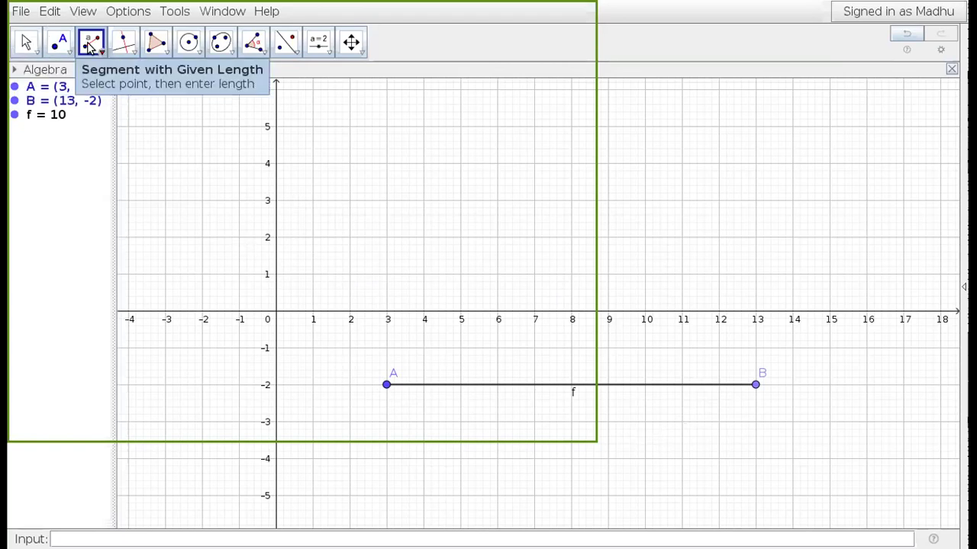
{"action": "left_click", "coordinate": [198, 53]}
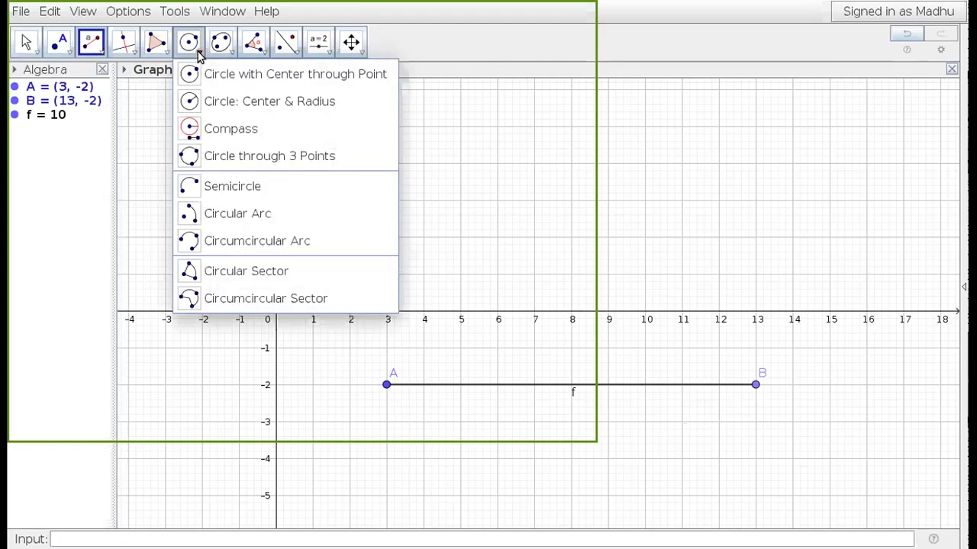
- Draw circle c of radius 8 centred on B, then zoom out the view
{"action": "left_click", "coordinate": [226, 101]}
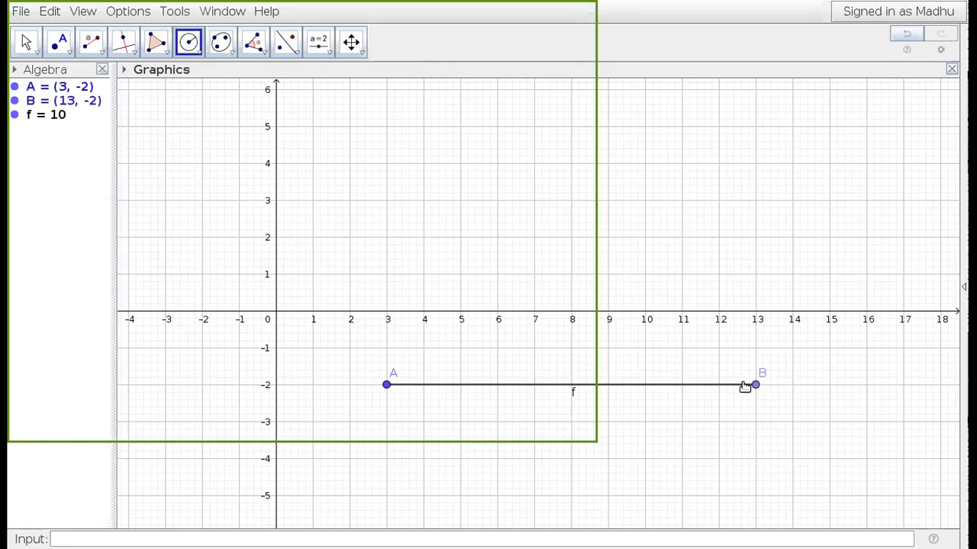
{"action": "left_click", "coordinate": [562, 307]}
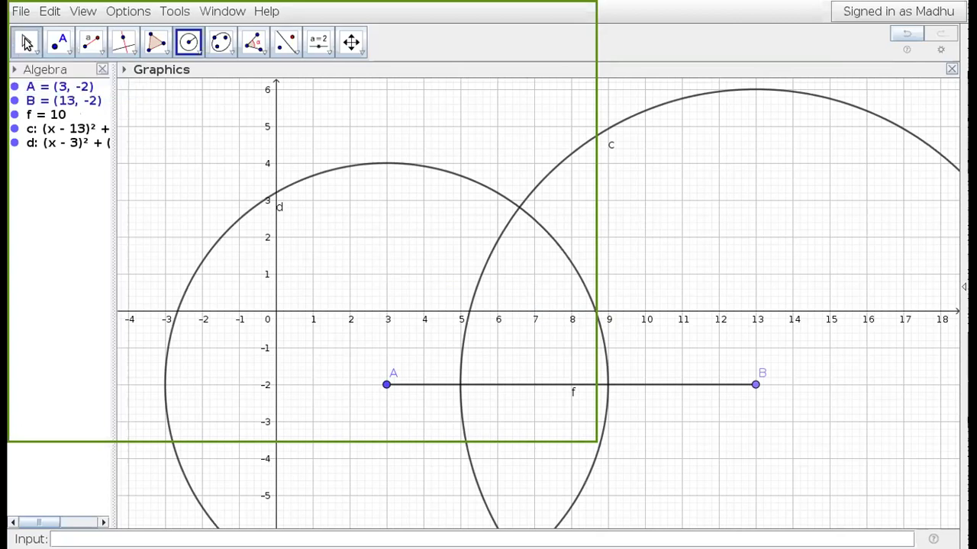
{"action": "left_click", "coordinate": [68, 56]}
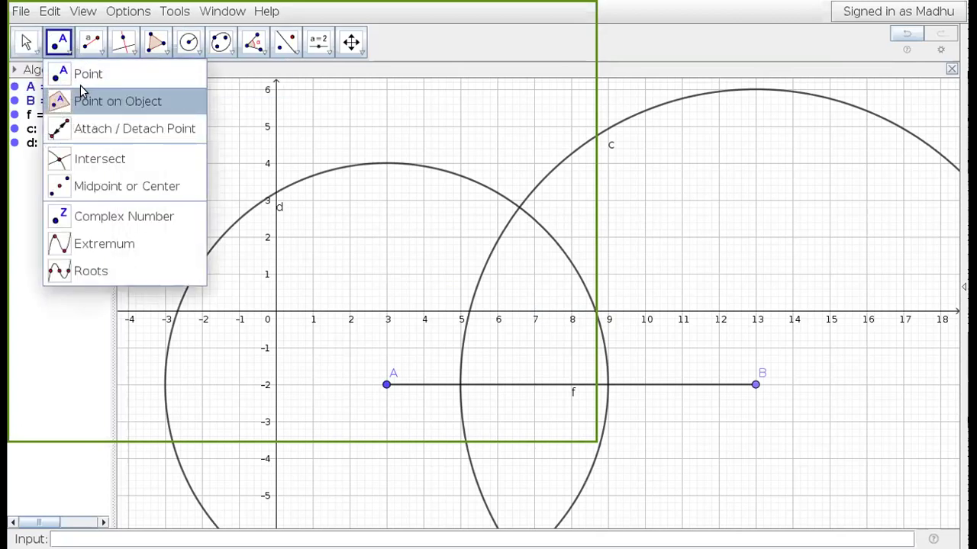
{"action": "left_click", "coordinate": [91, 159]}
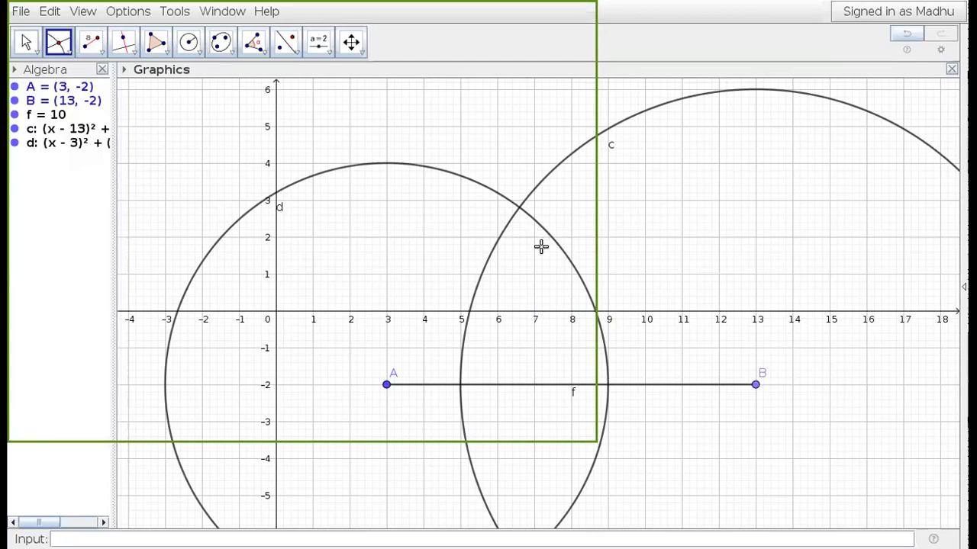
{"action": "scroll", "coordinate": [536, 244], "scroll_direction": "down", "scroll_amount": 1}
{"action": "scroll", "coordinate": [532, 250], "scroll_direction": "down", "scroll_amount": 3}
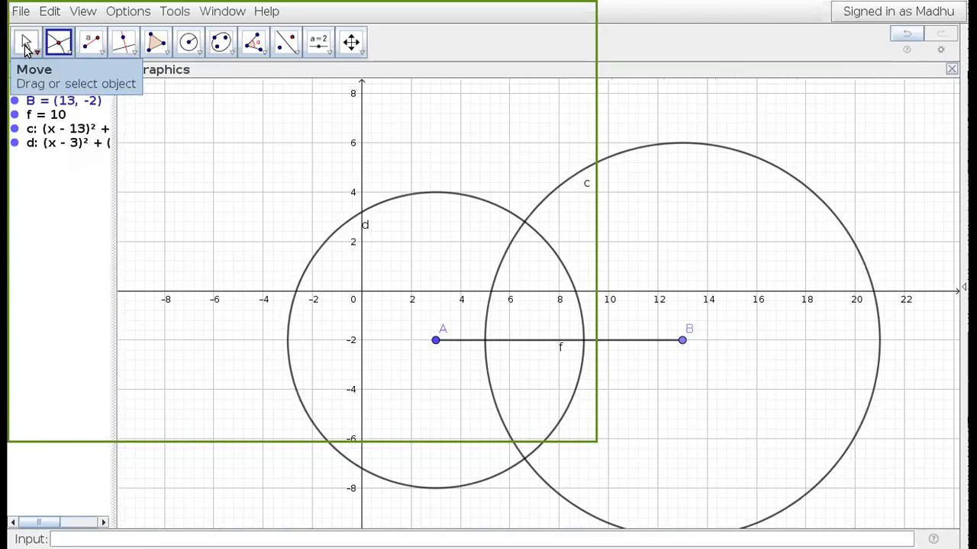
- Undo the earlier circle around A and return to the previous view scale
{"action": "key", "text": "ctrl+plus"}
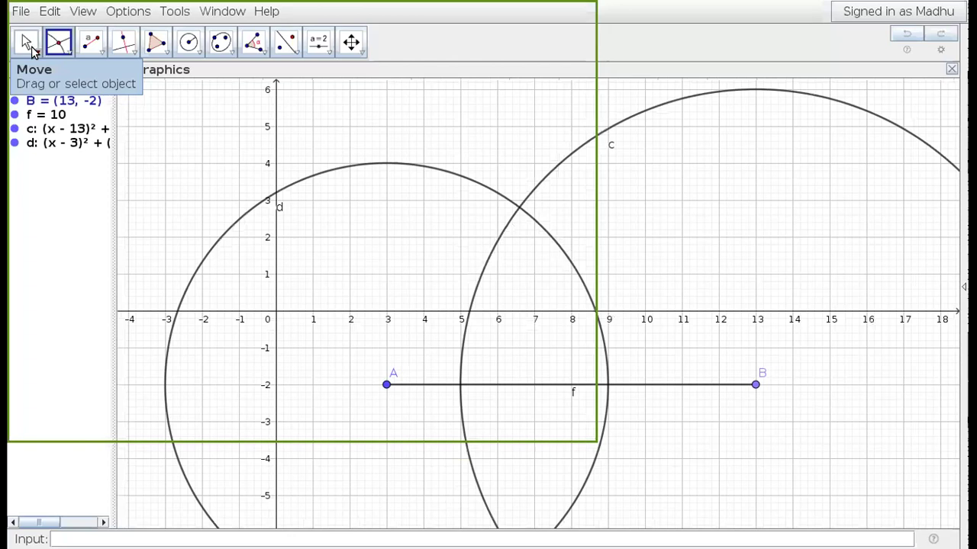
{"action": "key", "text": "ctrl+z"}
{"action": "key", "text": "ctrl+z"}
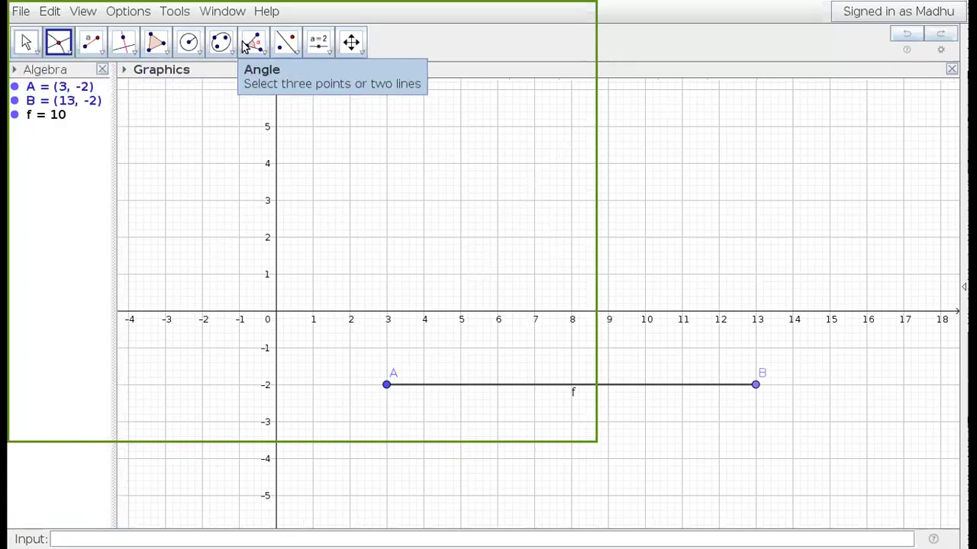
{"action": "left_click", "coordinate": [196, 49]}
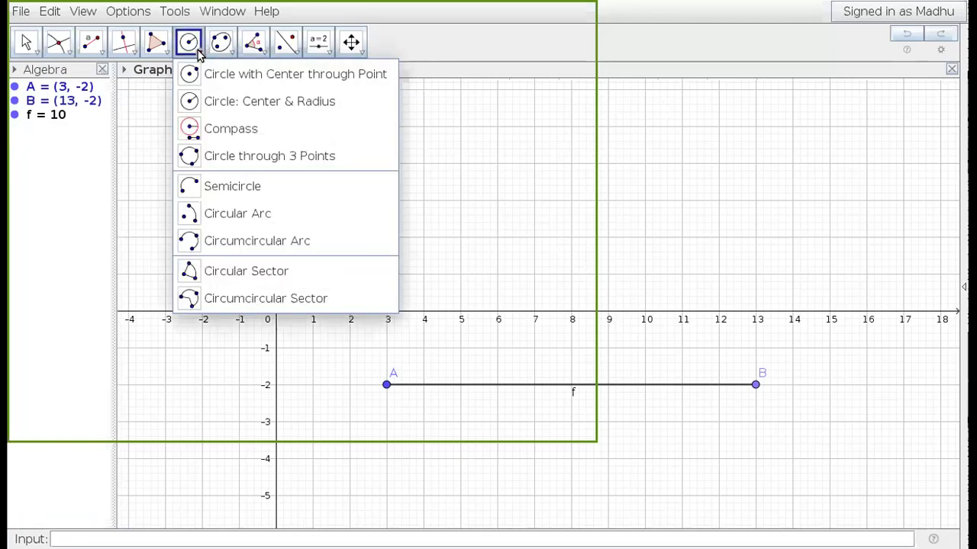
{"action": "left_click", "coordinate": [219, 105]}
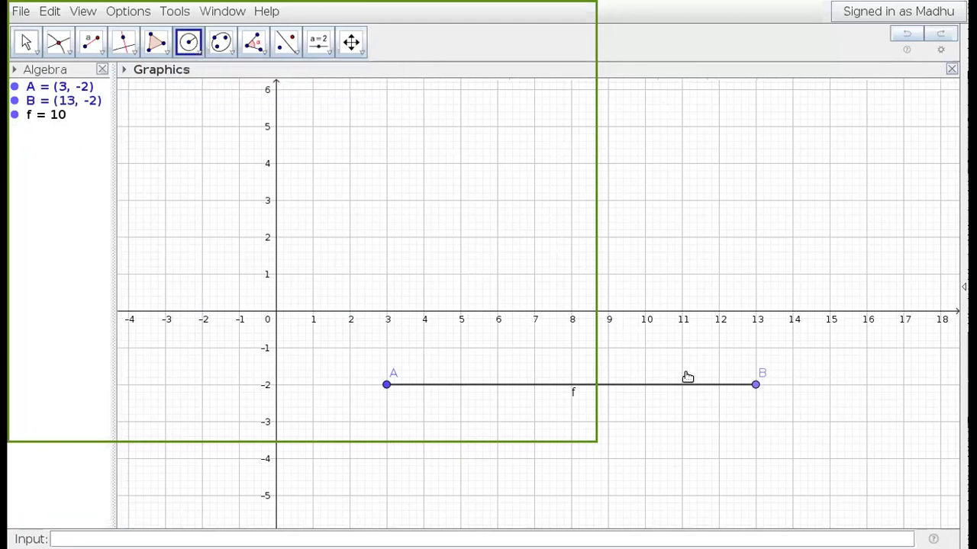
{"action": "left_click", "coordinate": [756, 385]}
{"action": "key", "text": "Escape"}
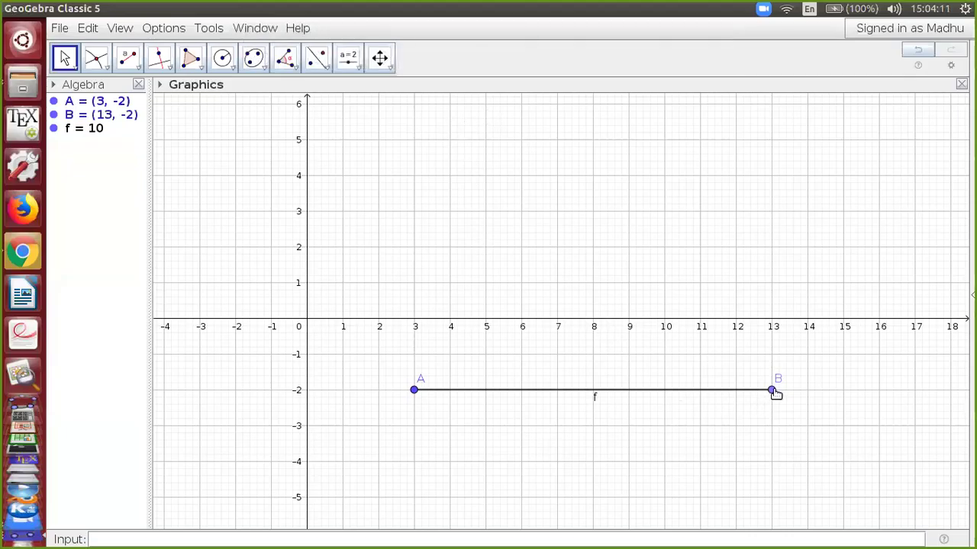
- Draw a radius-8 circle centred on B and a radius-6 circle centred on A
{"action": "left_click", "coordinate": [223, 58]}
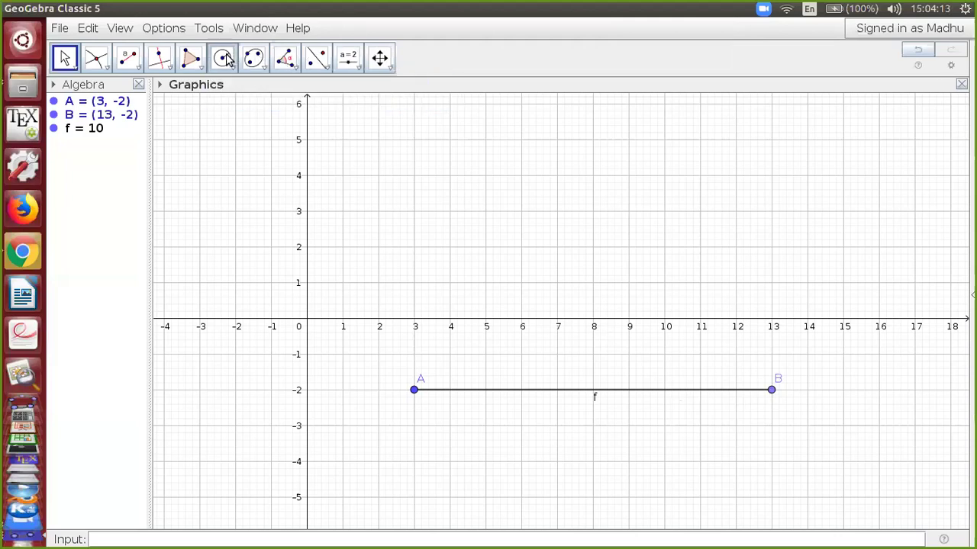
{"action": "left_click", "coordinate": [773, 391]}
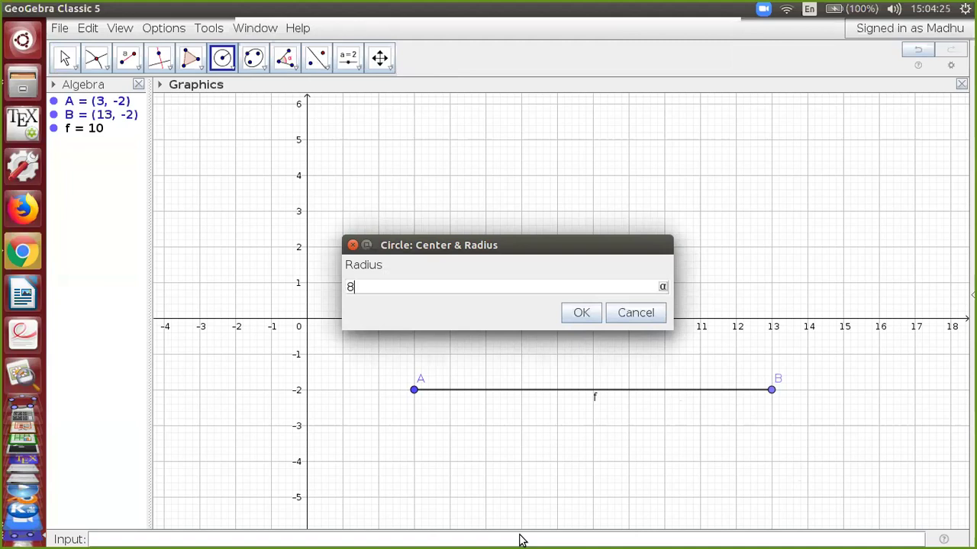
{"action": "left_click", "coordinate": [582, 315]}
{"action": "scroll", "coordinate": [584, 388], "scroll_direction": "down", "scroll_amount": 2}
{"action": "scroll", "coordinate": [585, 385], "scroll_direction": "down", "scroll_amount": 3}
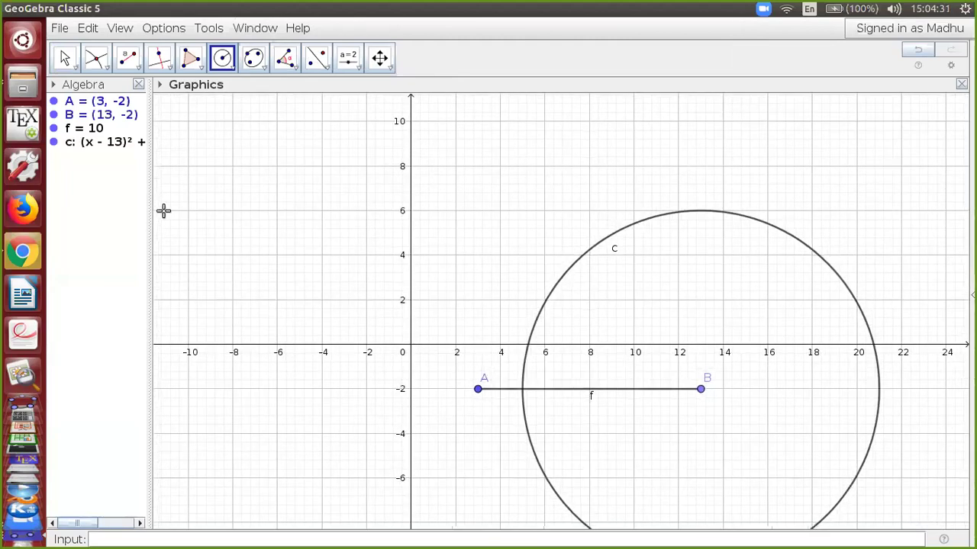
{"action": "scroll", "coordinate": [661, 286], "scroll_direction": "down", "scroll_amount": 1}
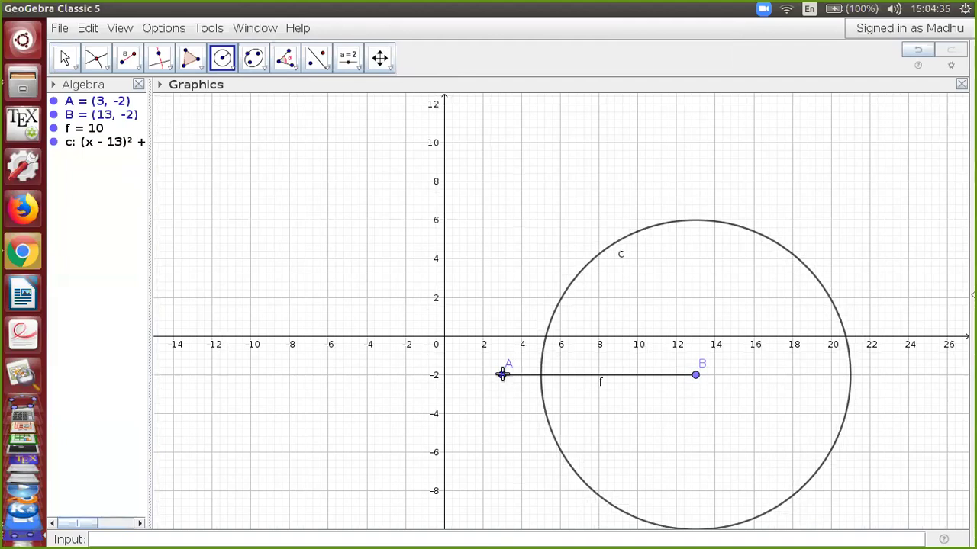
{"action": "left_click", "coordinate": [502, 375]}
{"action": "type", "text": "6"}
{"action": "left_click", "coordinate": [584, 312]}
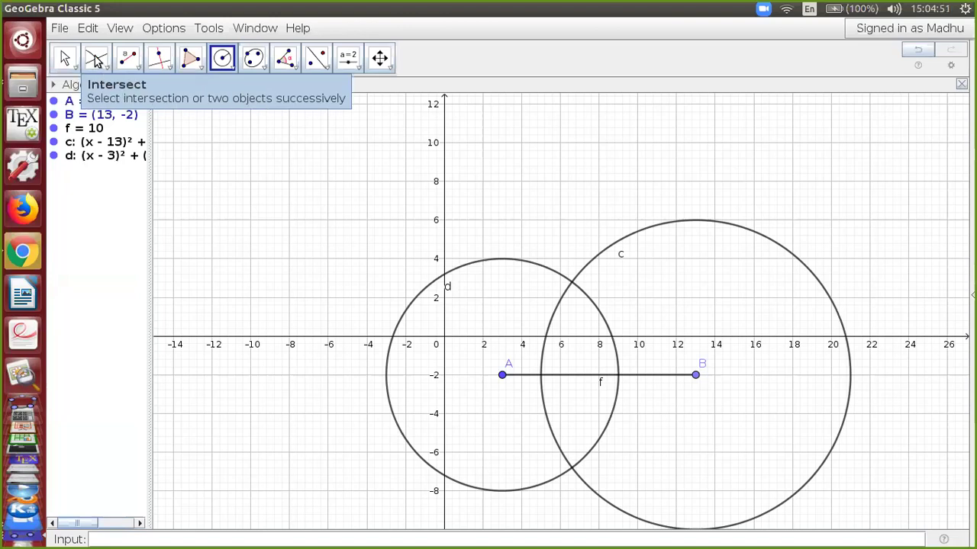
- Try intersecting circles c and d, then undo the resulting intersection points
{"action": "left_click", "coordinate": [96, 61]}
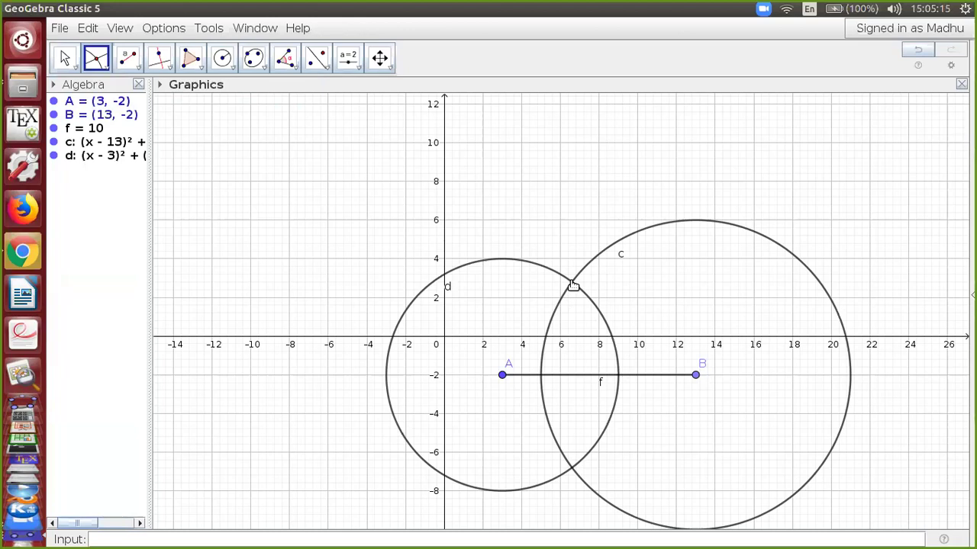
{"action": "left_click", "coordinate": [572, 283]}
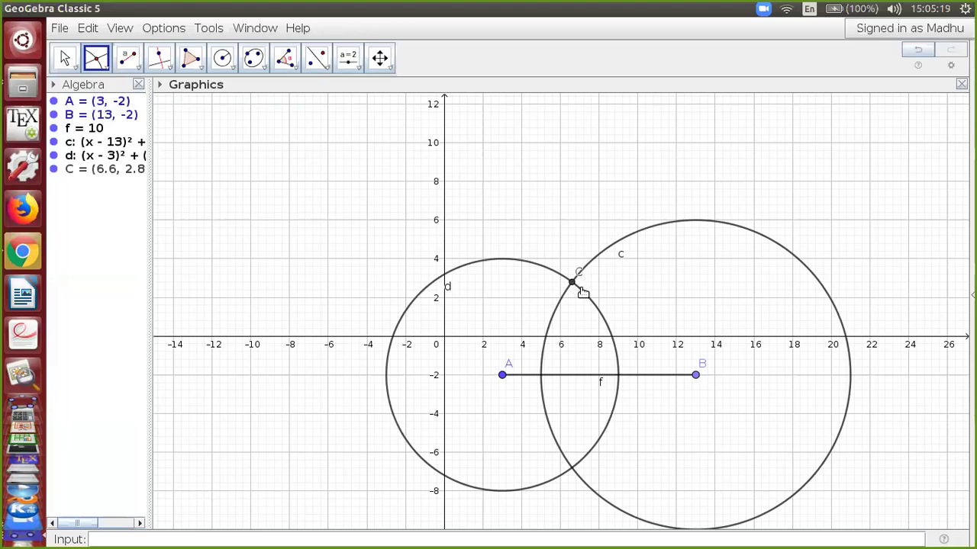
{"action": "key", "text": "ctrl+z"}
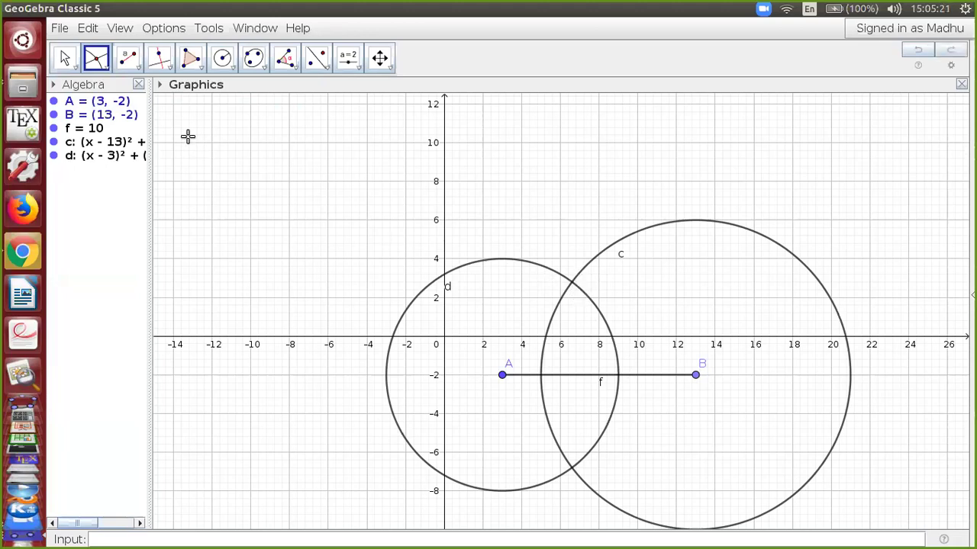
{"action": "left_click", "coordinate": [646, 227]}
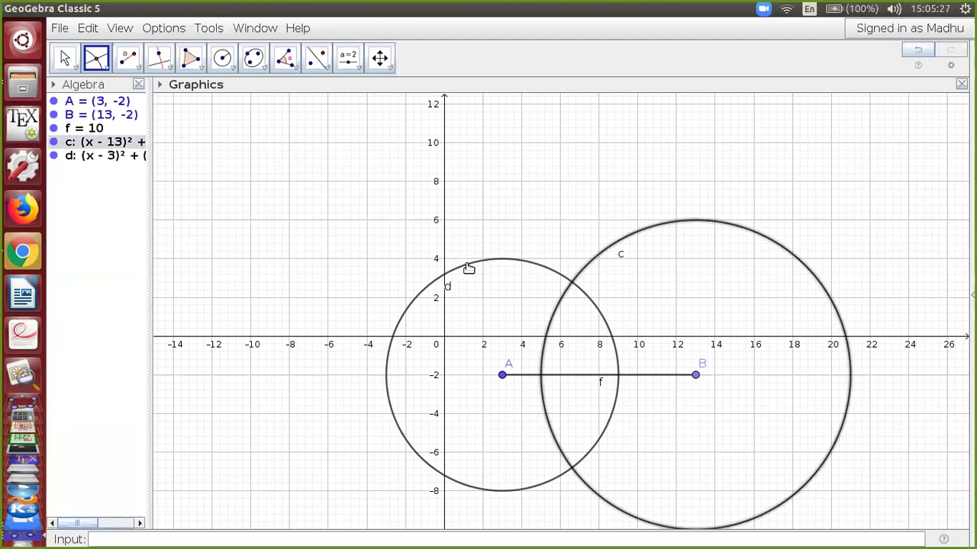
{"action": "left_click", "coordinate": [469, 269]}
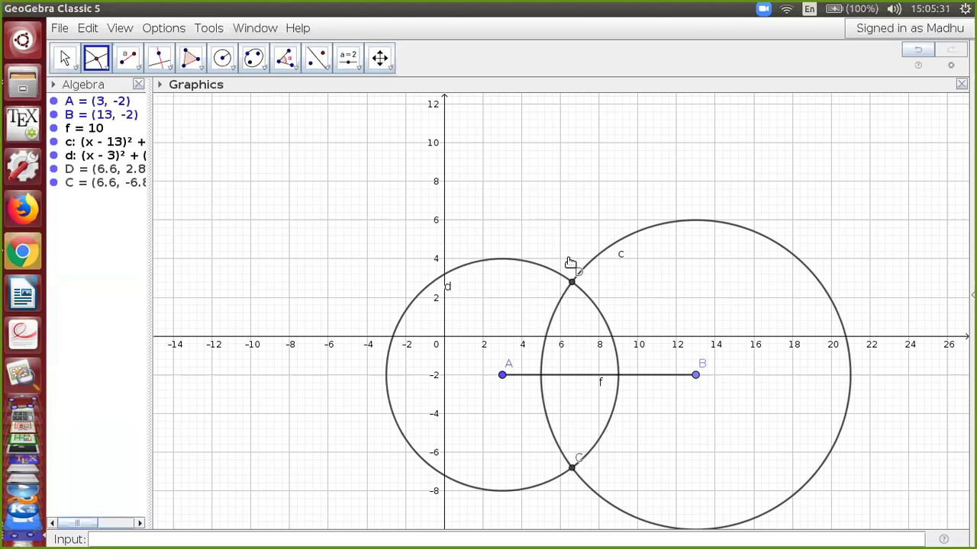
{"action": "left_click", "coordinate": [64, 60]}
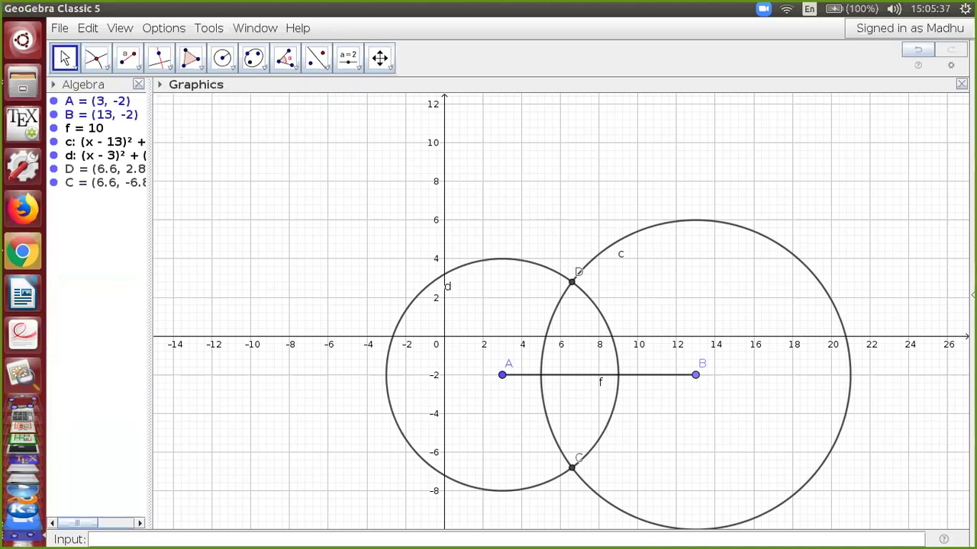
{"action": "key", "text": "ctrl+z"}
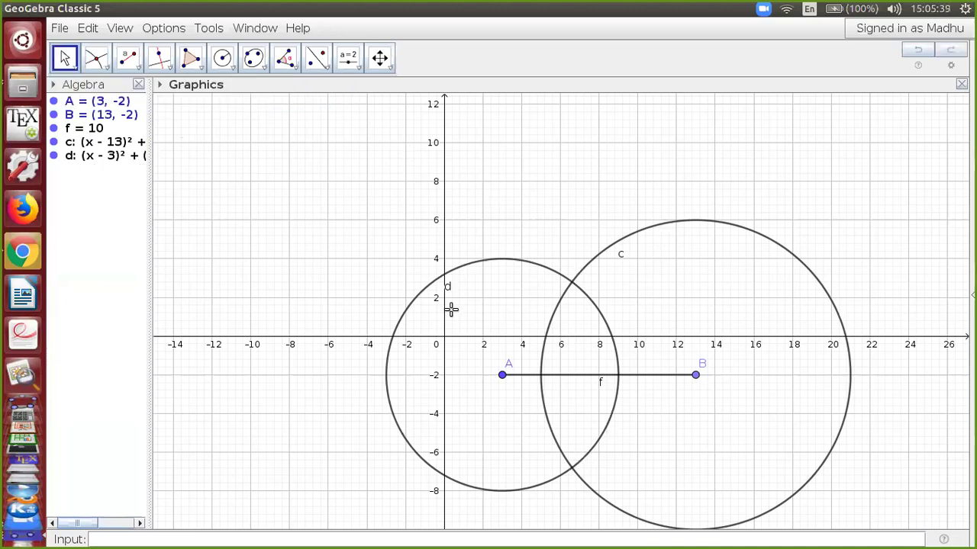
- Mark the upper crossing of circles c and d as point C = (6.6, 2.8)
{"action": "left_click", "coordinate": [96, 60]}
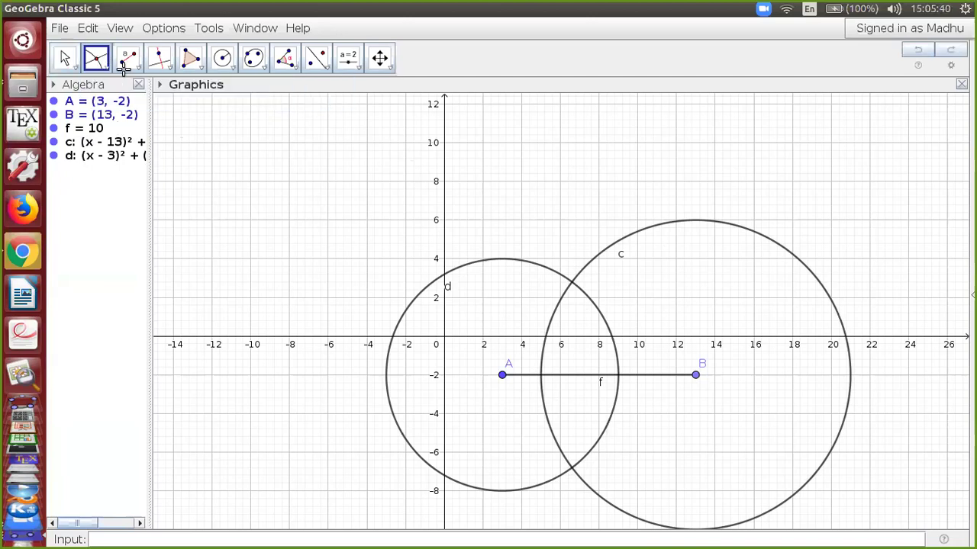
{"action": "left_click", "coordinate": [572, 284]}
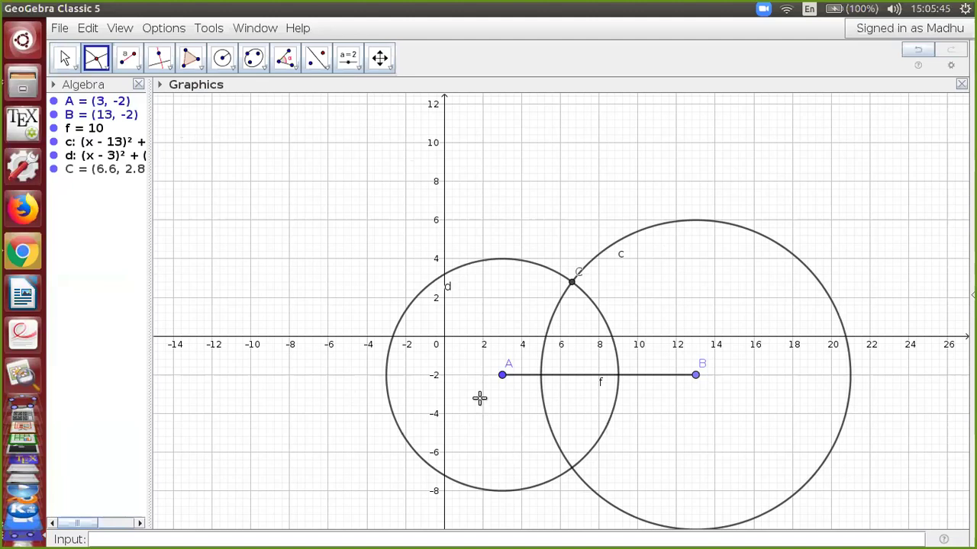
{"action": "left_click", "coordinate": [66, 59]}
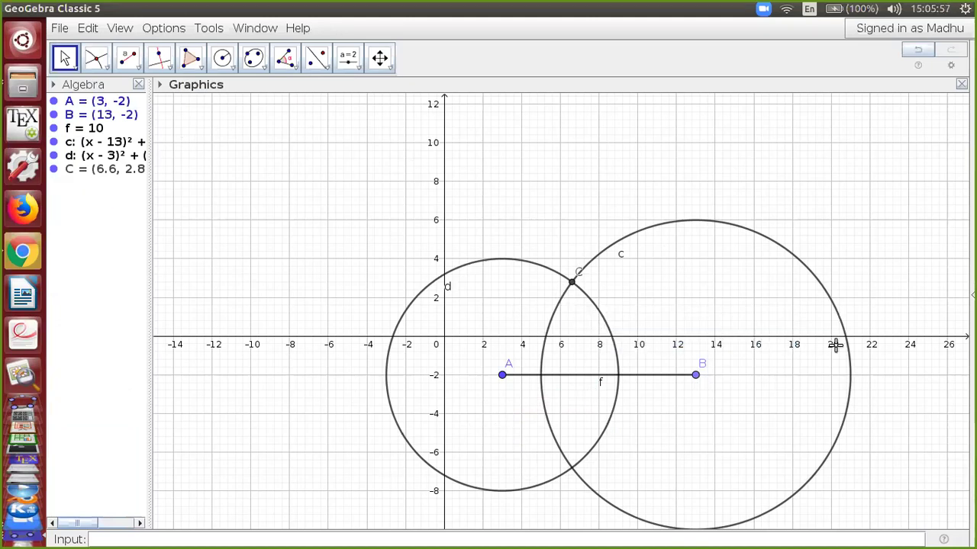
- Zoom out a little so circles c and d fit entirely in the Graphics view
{"action": "scroll", "coordinate": [593, 313], "scroll_direction": "down", "scroll_amount": 1}
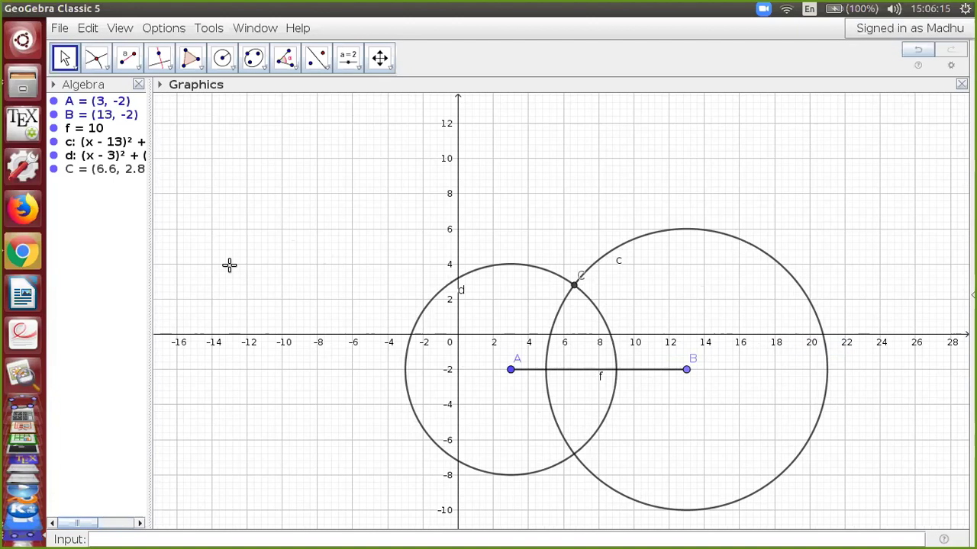
- Turn off circles c, d and segment f in the Algebra view, keeping A, B, C shown
{"action": "left_click", "coordinate": [55, 169]}
{"action": "left_click", "coordinate": [55, 156]}
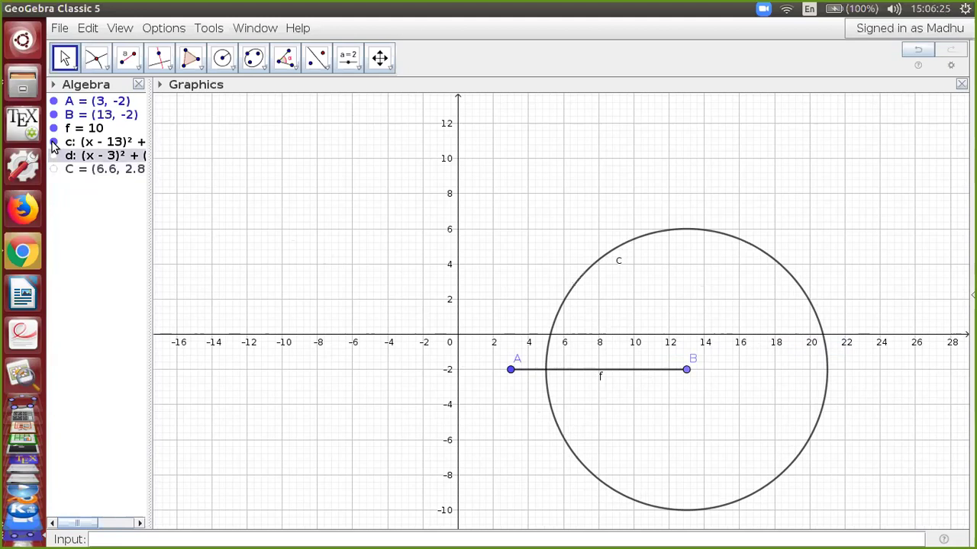
{"action": "left_click", "coordinate": [54, 142]}
{"action": "left_click", "coordinate": [53, 128]}
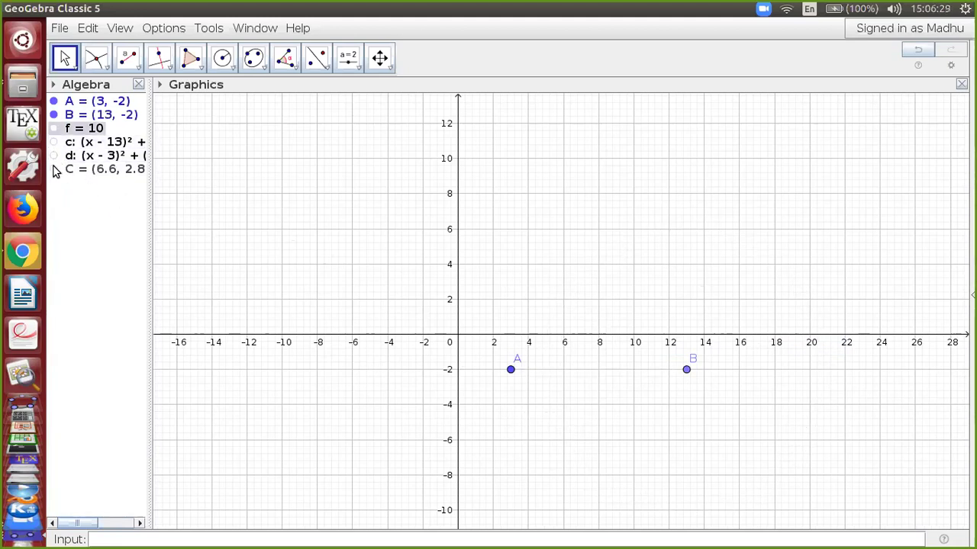
{"action": "left_click", "coordinate": [55, 170]}
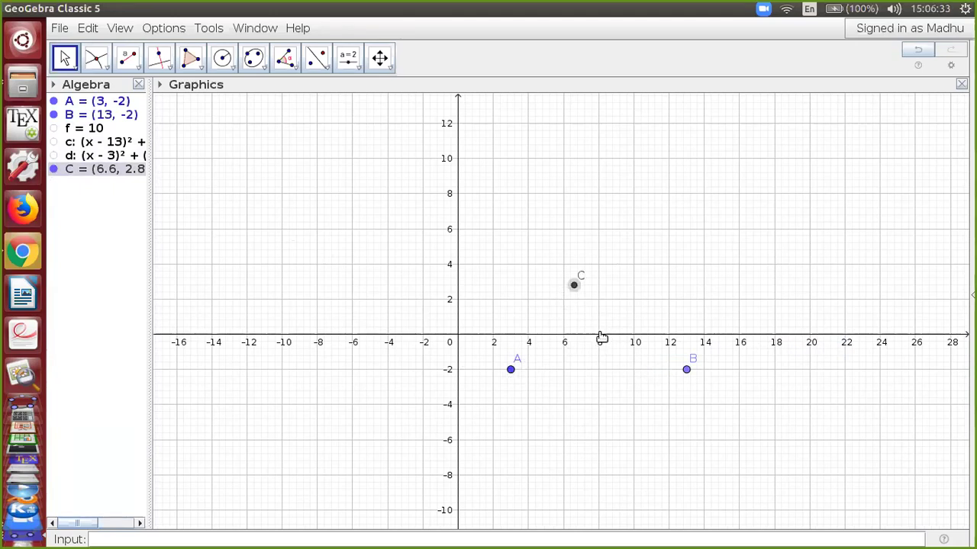
{"action": "scroll", "coordinate": [596, 325], "scroll_direction": "up", "scroll_amount": 4}
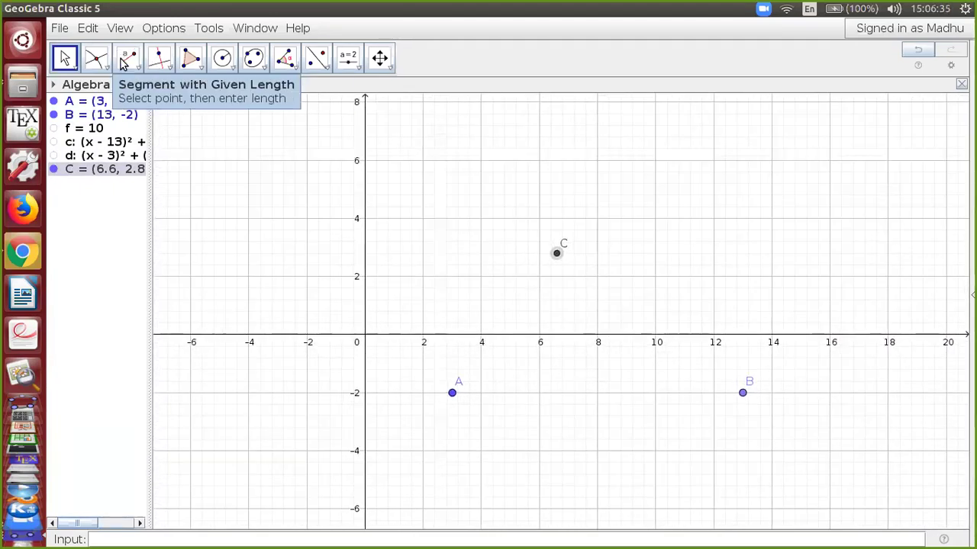
- Draw segments g = 10 (AB), h = 8 (BC), i = 6 (CA) and widen the Algebra view
{"action": "left_click", "coordinate": [138, 70]}
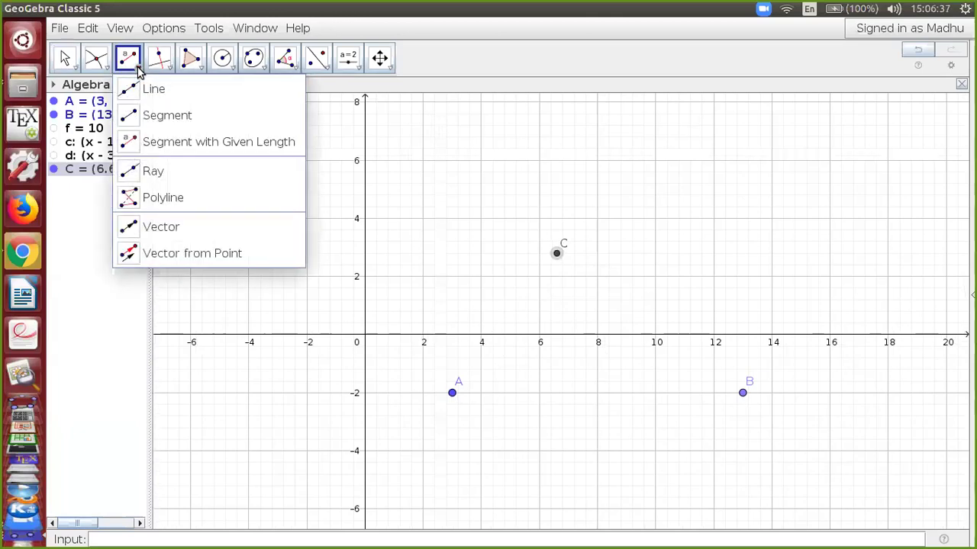
{"action": "left_click", "coordinate": [148, 117]}
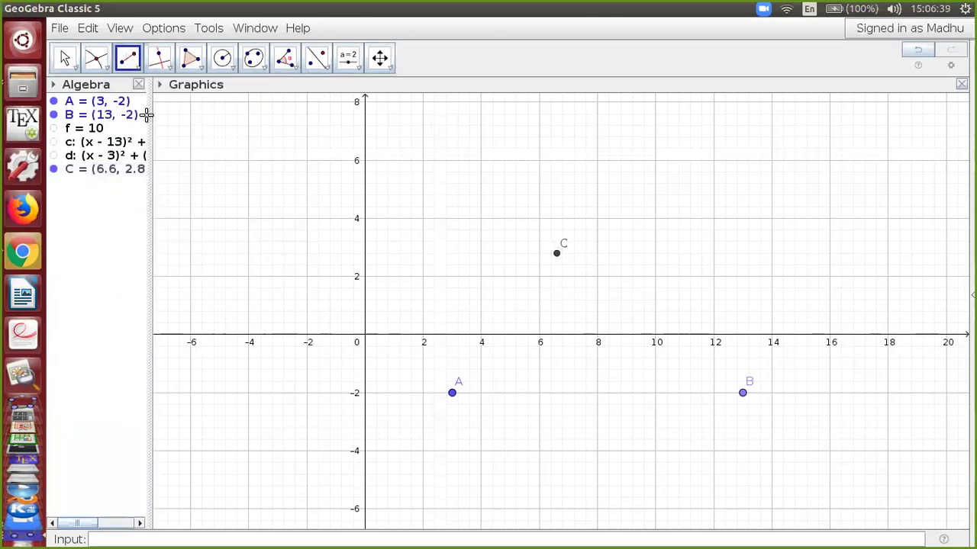
{"action": "left_click", "coordinate": [452, 394]}
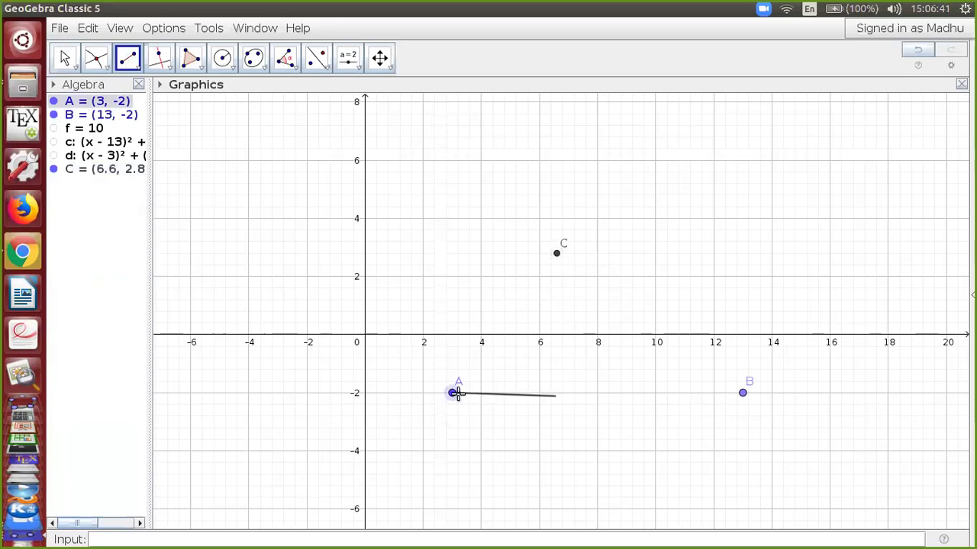
{"action": "left_click", "coordinate": [742, 393]}
{"action": "left_click", "coordinate": [742, 393]}
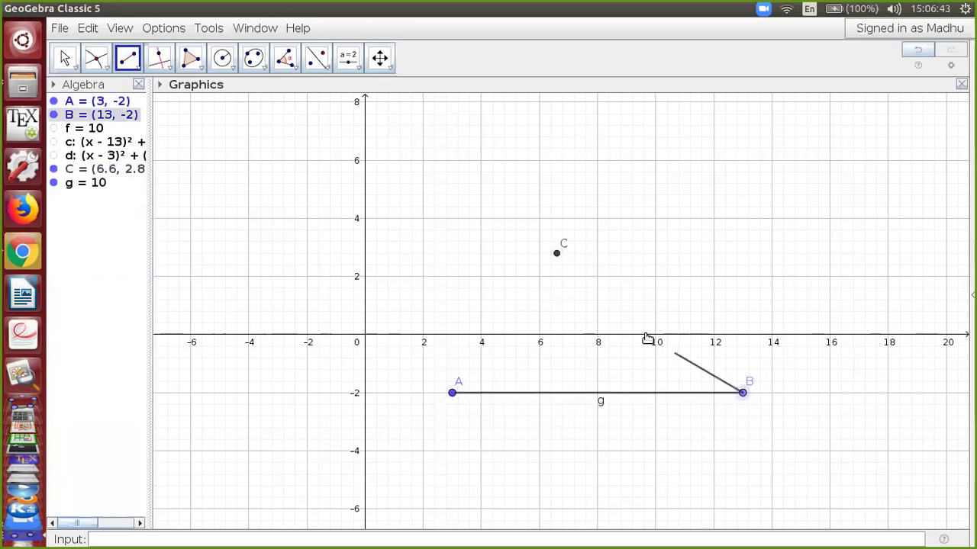
{"action": "left_click", "coordinate": [557, 254]}
{"action": "left_click", "coordinate": [556, 255]}
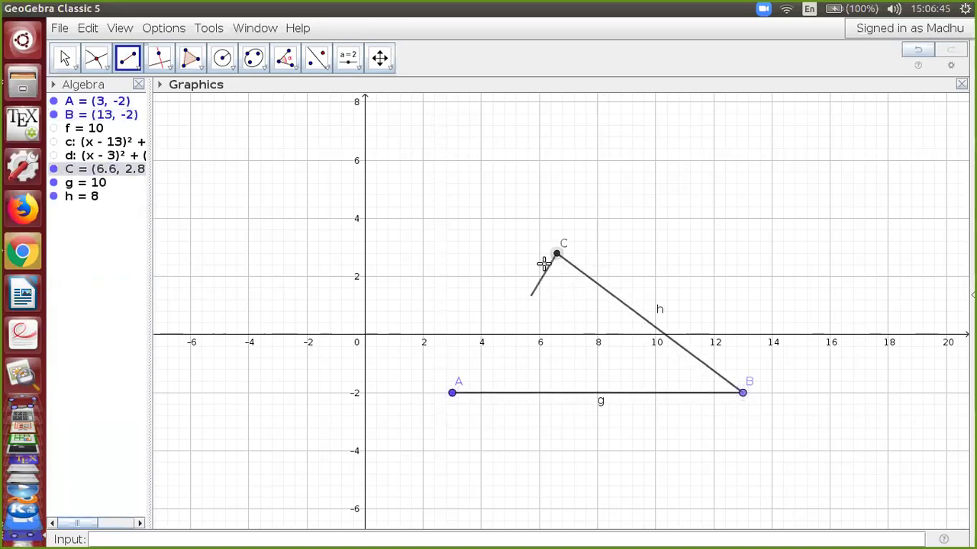
{"action": "left_click", "coordinate": [452, 392]}
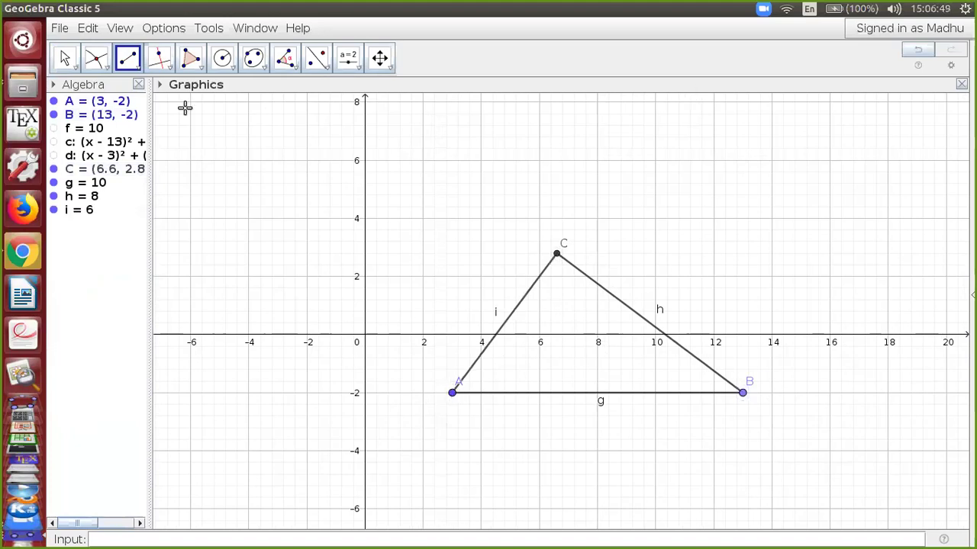
{"action": "left_click", "coordinate": [63, 59]}
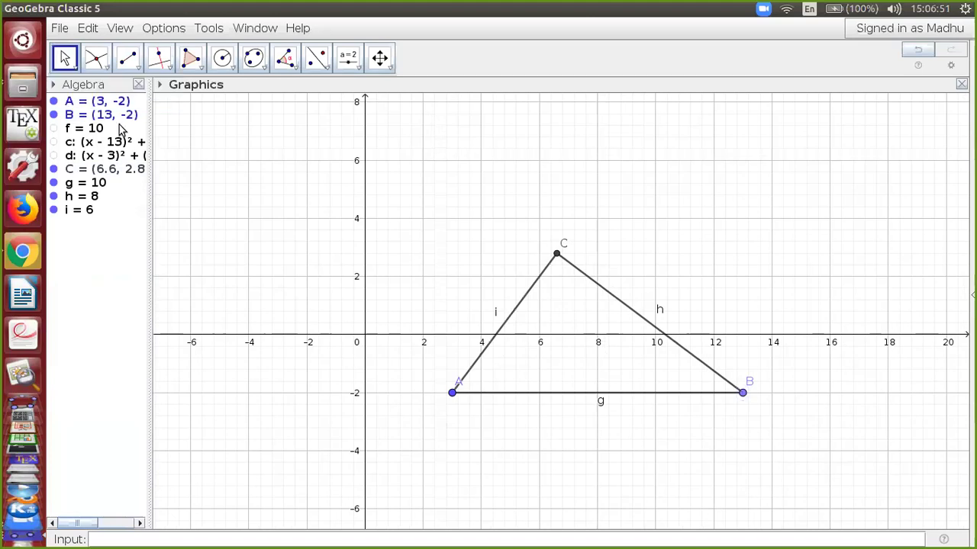
{"action": "left_click_drag", "start_coordinate": [151, 128], "coordinate": [238, 137]}
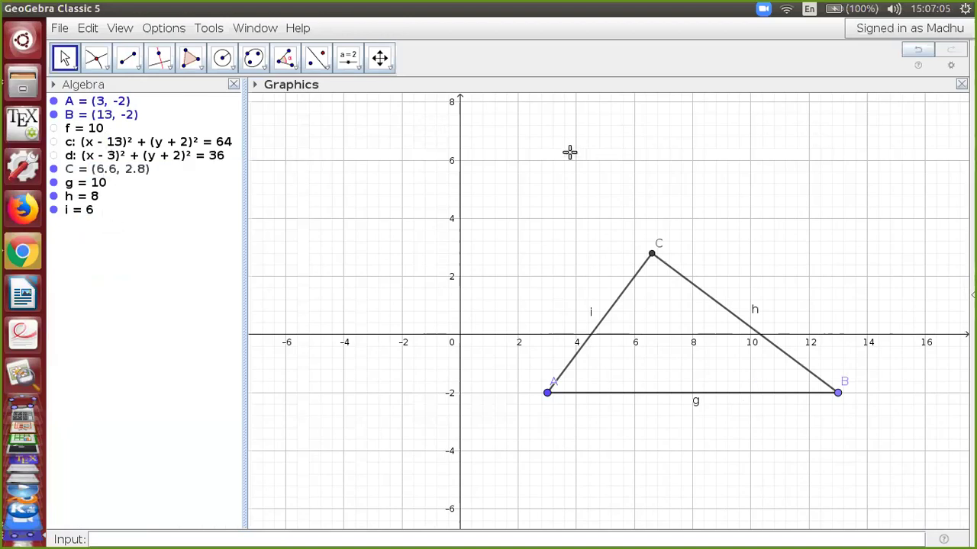
- Hide segments g, h and i using their Algebra view visibility dots
{"action": "left_click", "coordinate": [53, 183]}
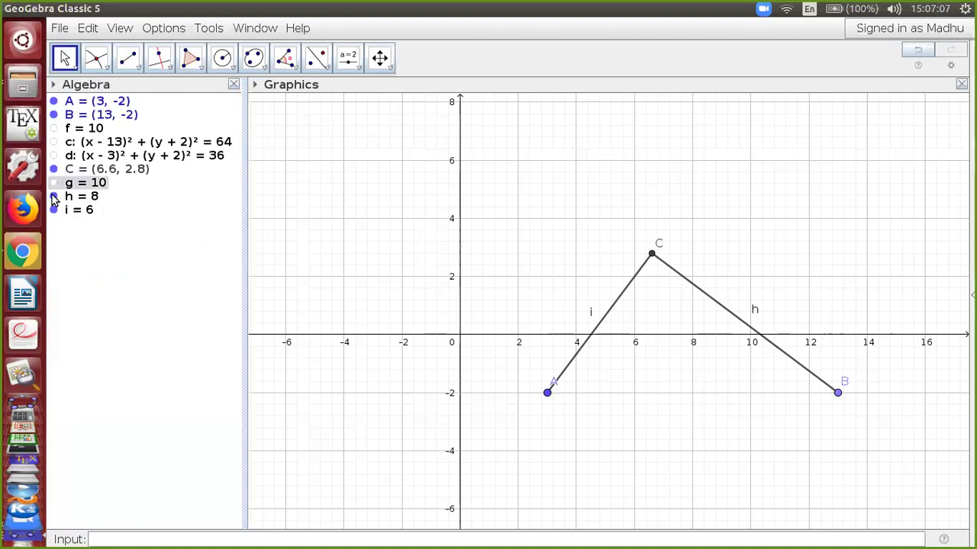
{"action": "left_click", "coordinate": [54, 196]}
{"action": "left_click", "coordinate": [53, 210]}
{"action": "left_click", "coordinate": [53, 210]}
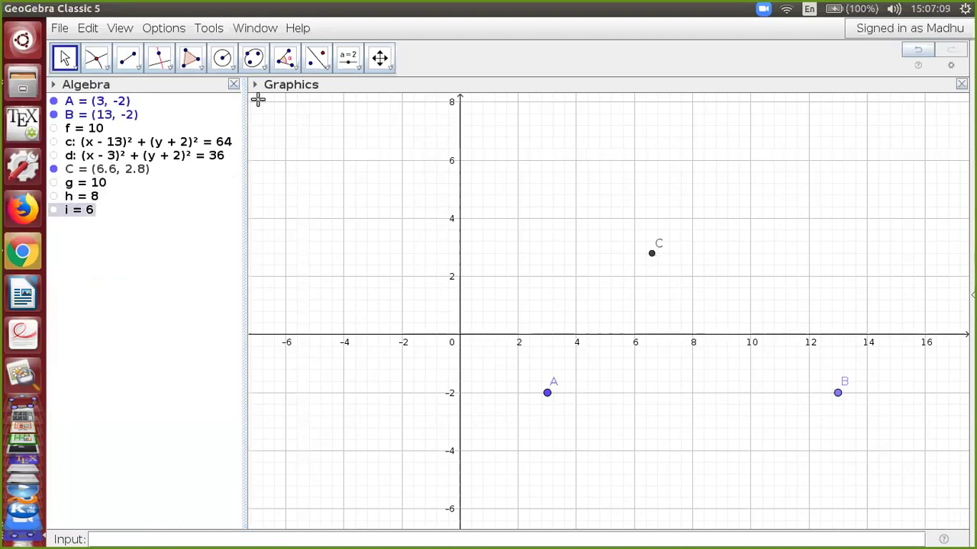
- Create a shaded triangle polygon through vertices A, B and C
{"action": "left_click", "coordinate": [200, 71]}
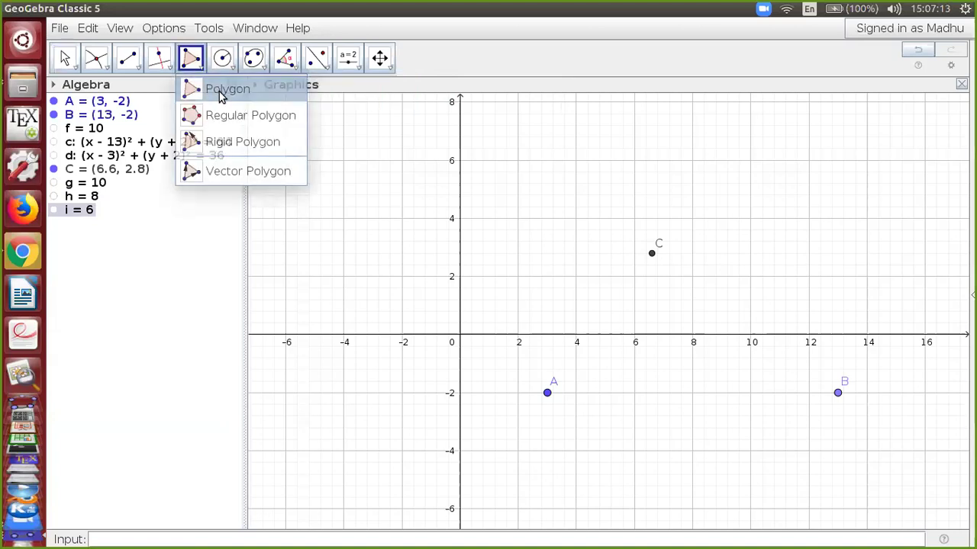
{"action": "left_click", "coordinate": [219, 95]}
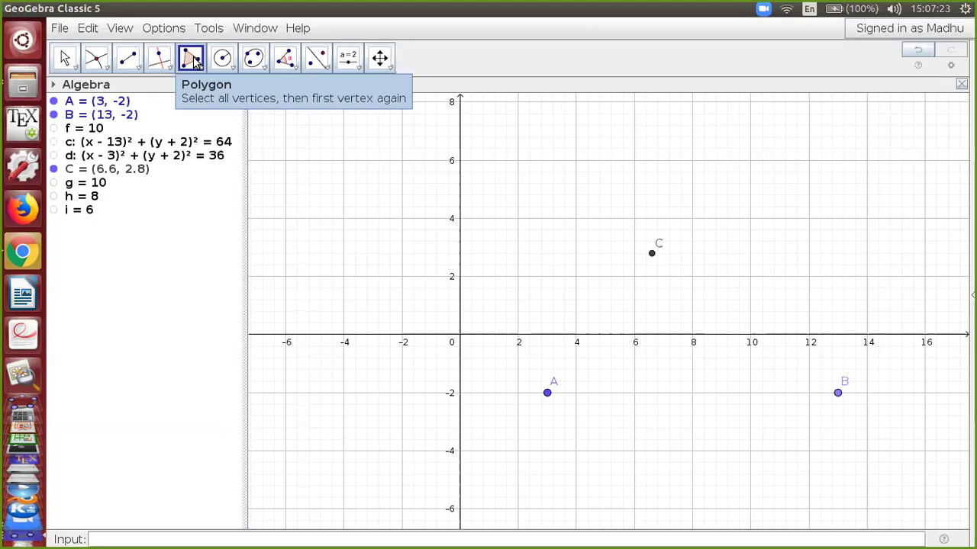
{"action": "left_click", "coordinate": [548, 395]}
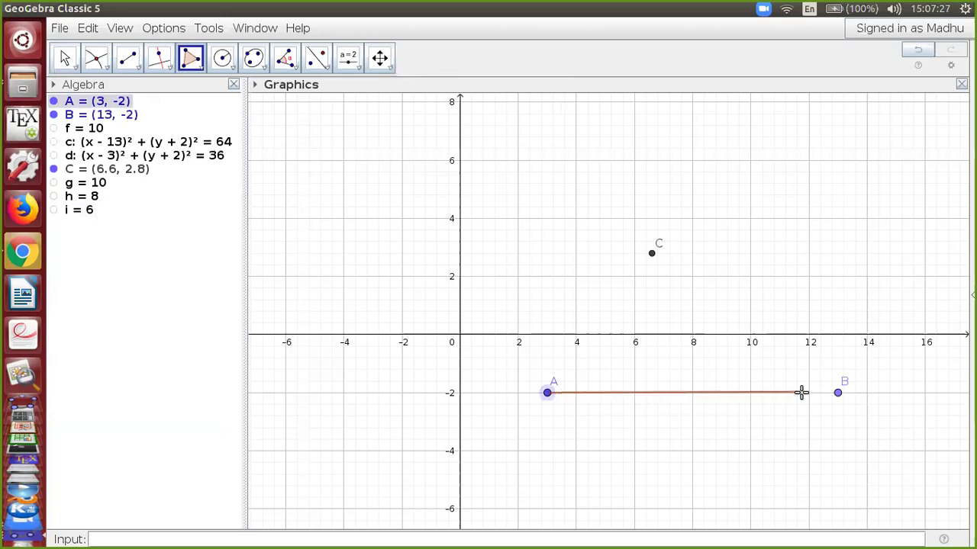
{"action": "left_click", "coordinate": [838, 395]}
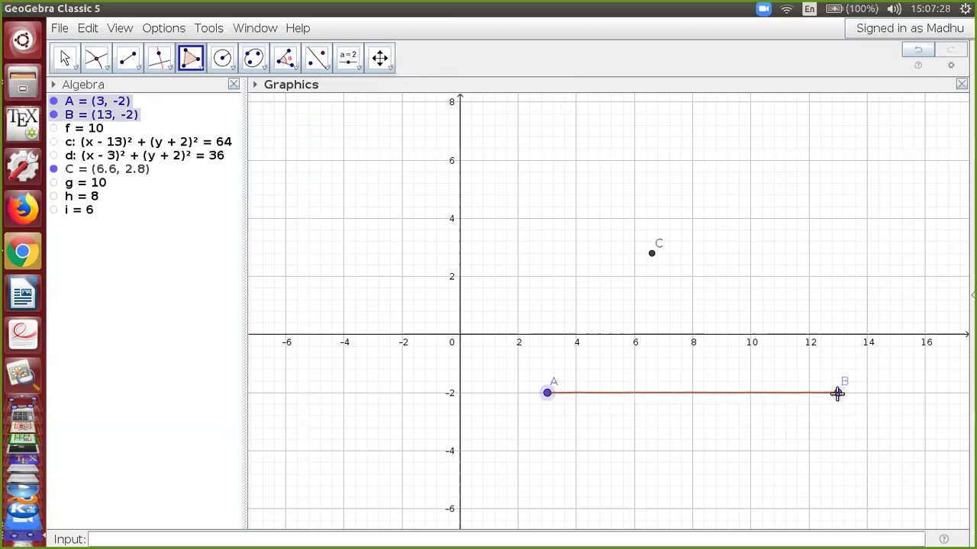
{"action": "left_click", "coordinate": [650, 255]}
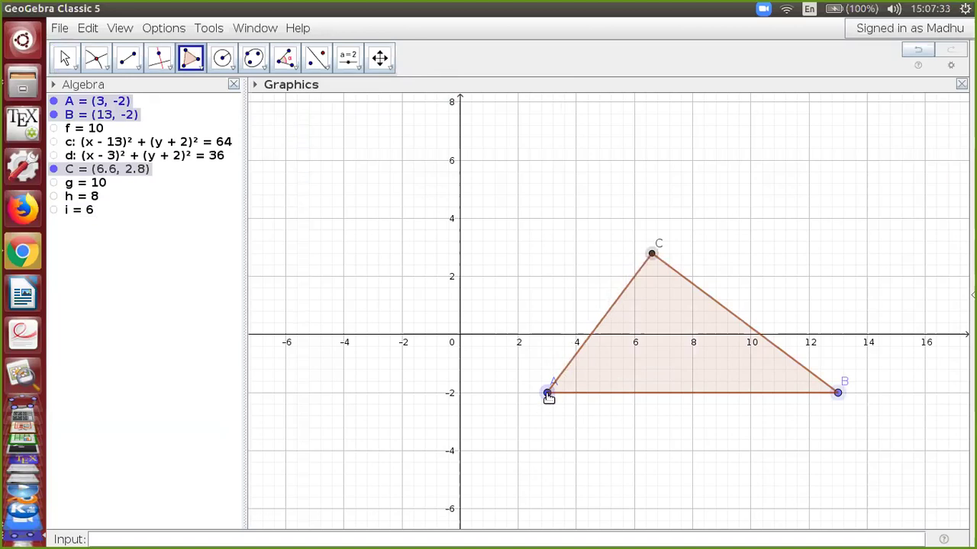
{"action": "left_click", "coordinate": [548, 395]}
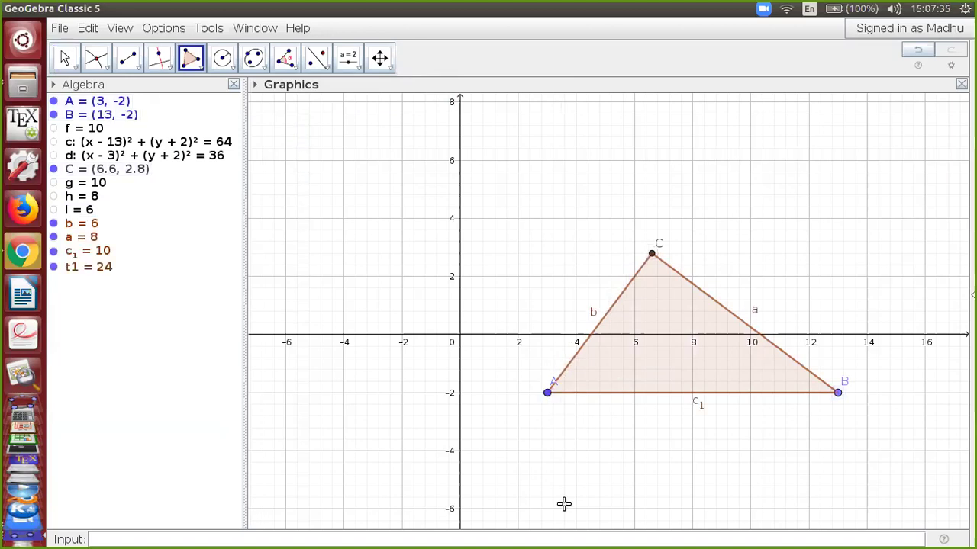
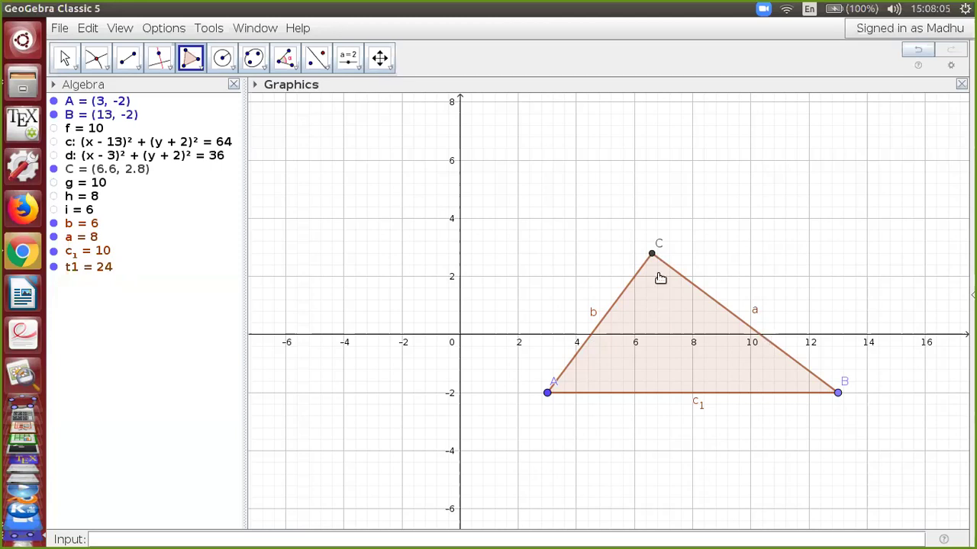
- Label triangle ABC with its area, 24, using the Area tool
{"action": "left_click", "coordinate": [362, 70]}
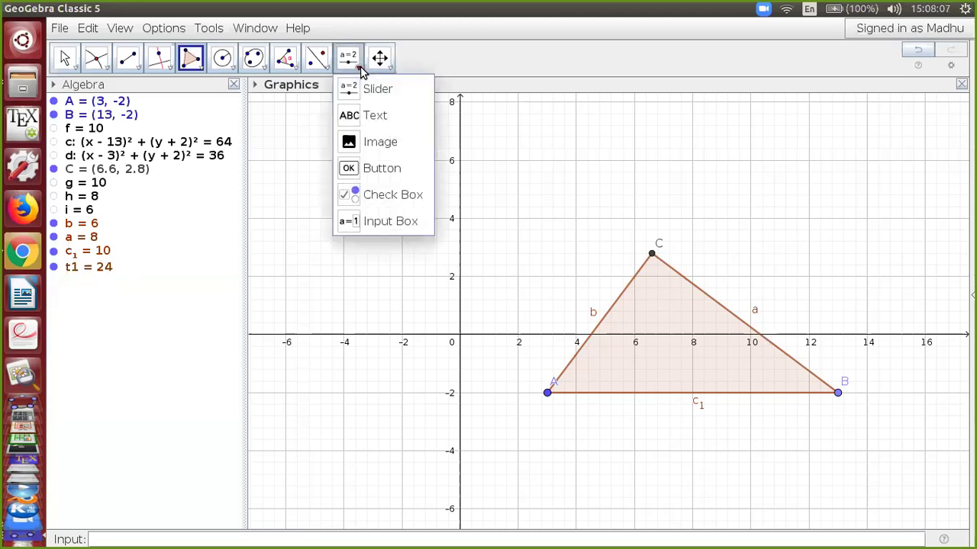
{"action": "mouse_move", "coordinate": [324, 70]}
{"action": "mouse_move", "coordinate": [289, 71]}
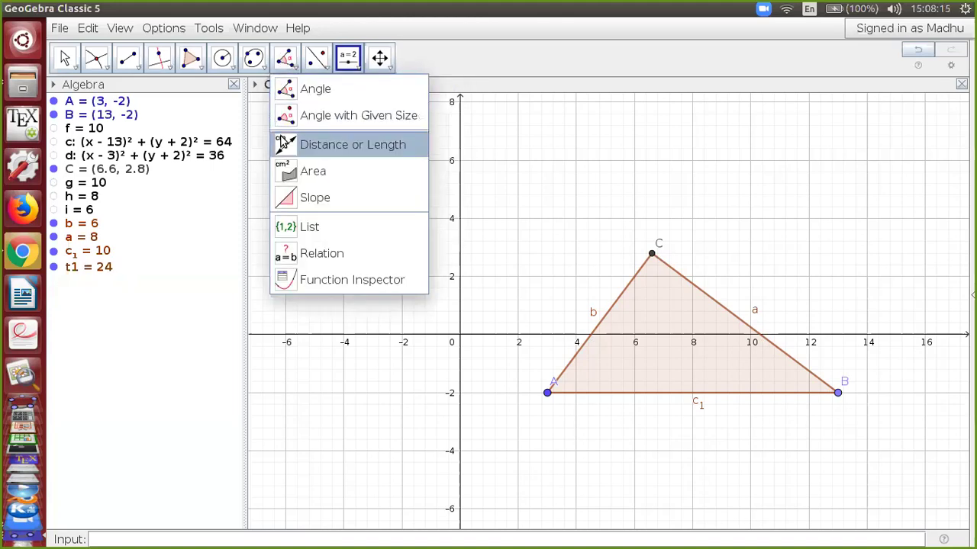
{"action": "left_click", "coordinate": [296, 175]}
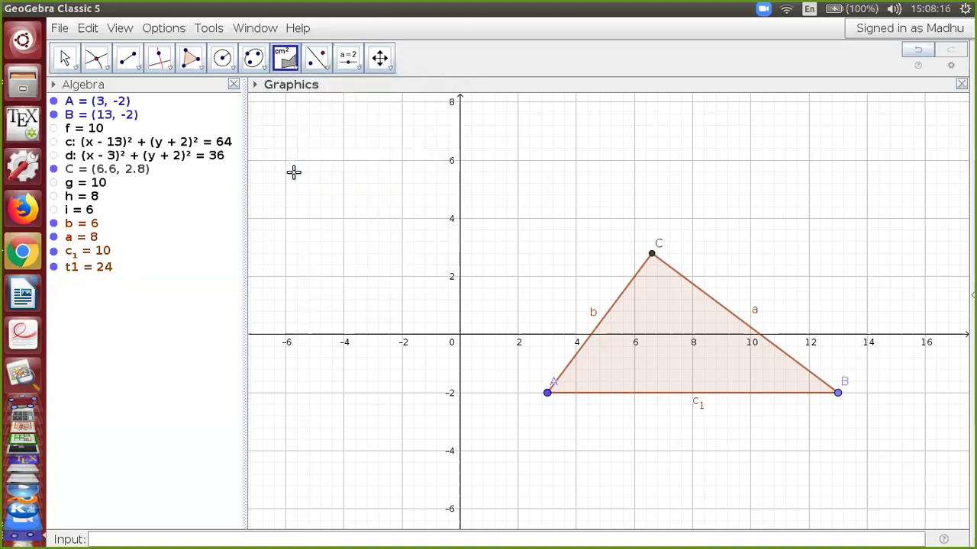
{"action": "left_click", "coordinate": [670, 321]}
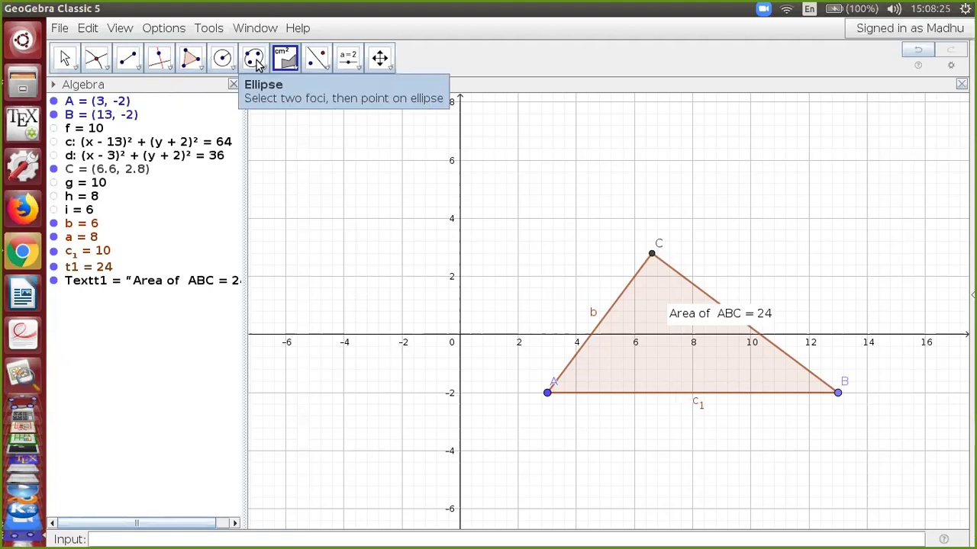
- Add a perimeter label of 24 to triangle ABC with the Distance or Length tool
{"action": "left_click", "coordinate": [297, 70]}
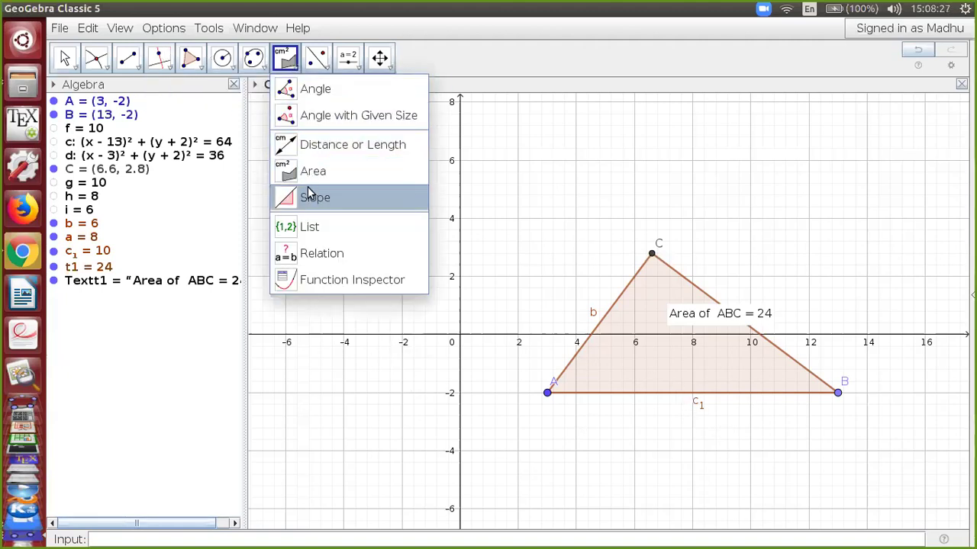
{"action": "left_click", "coordinate": [321, 149]}
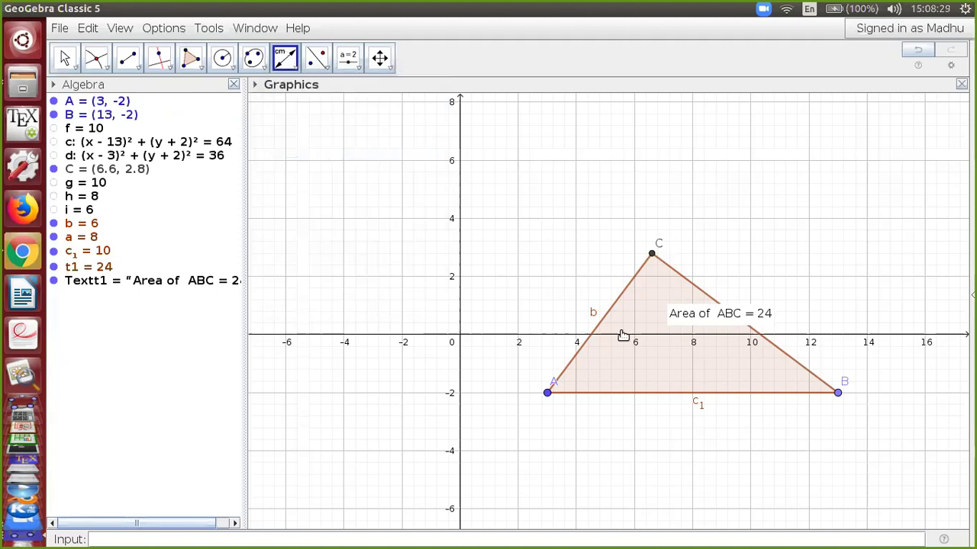
{"action": "left_click", "coordinate": [663, 355]}
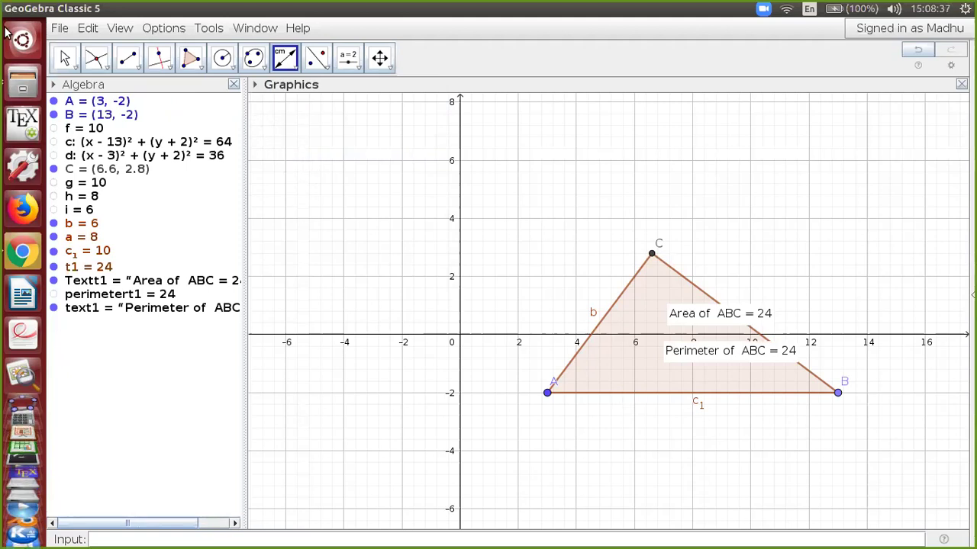
- Drag the triangle's vertices so A sits at (2, 0) and B at (12, 0)
{"action": "left_click", "coordinate": [64, 58]}
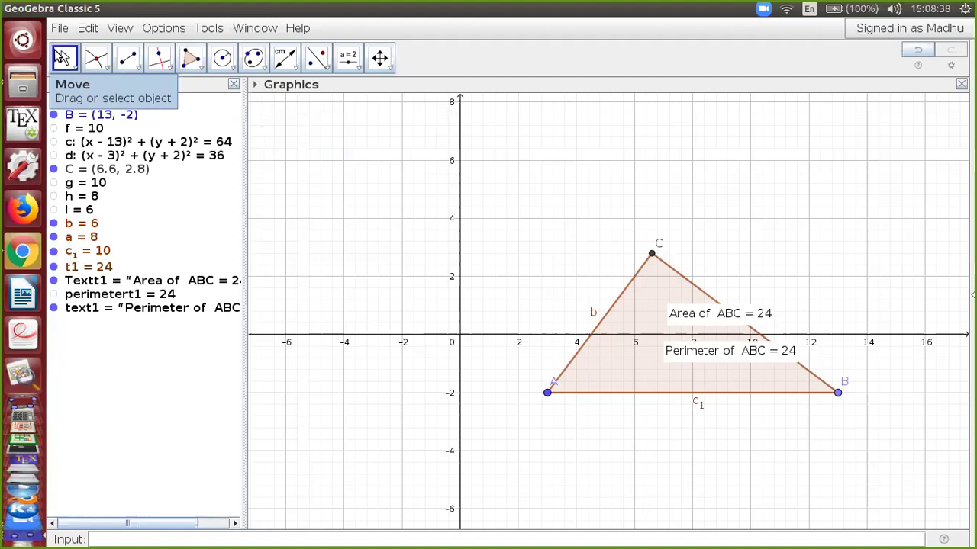
{"action": "left_click", "coordinate": [653, 254]}
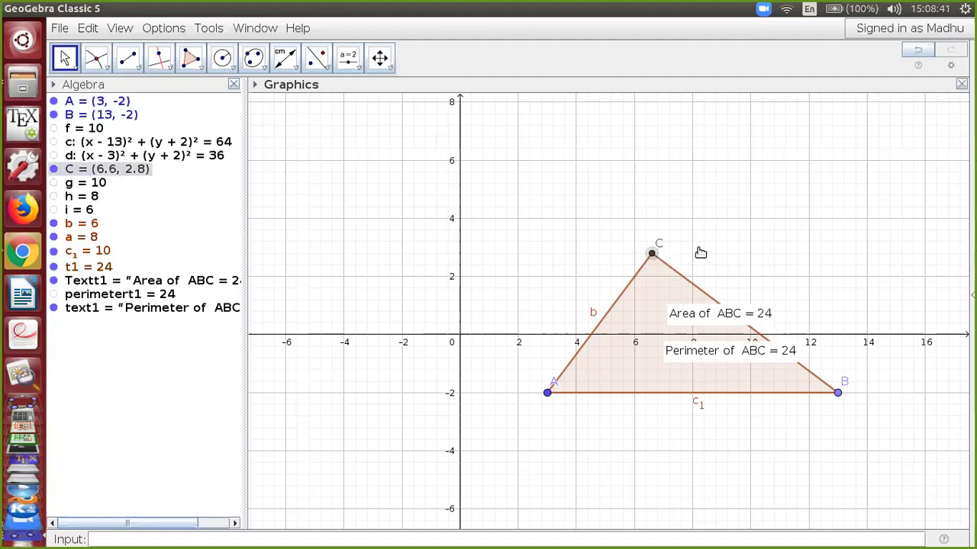
{"action": "left_click_drag", "start_coordinate": [837, 393], "coordinate": [820, 305]}
{"action": "left_click_drag", "start_coordinate": [915, 438], "coordinate": [863, 389]}
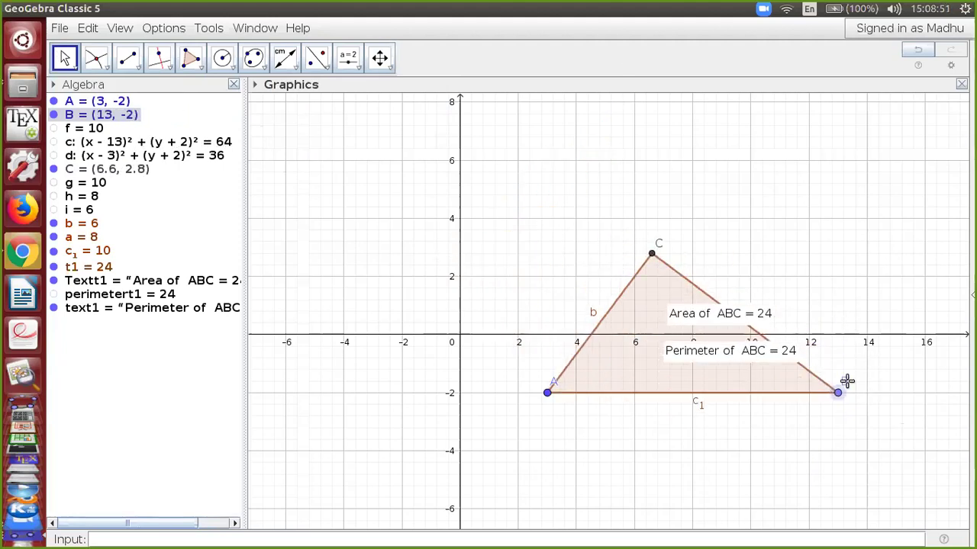
{"action": "left_click_drag", "start_coordinate": [547, 392], "coordinate": [523, 339]}
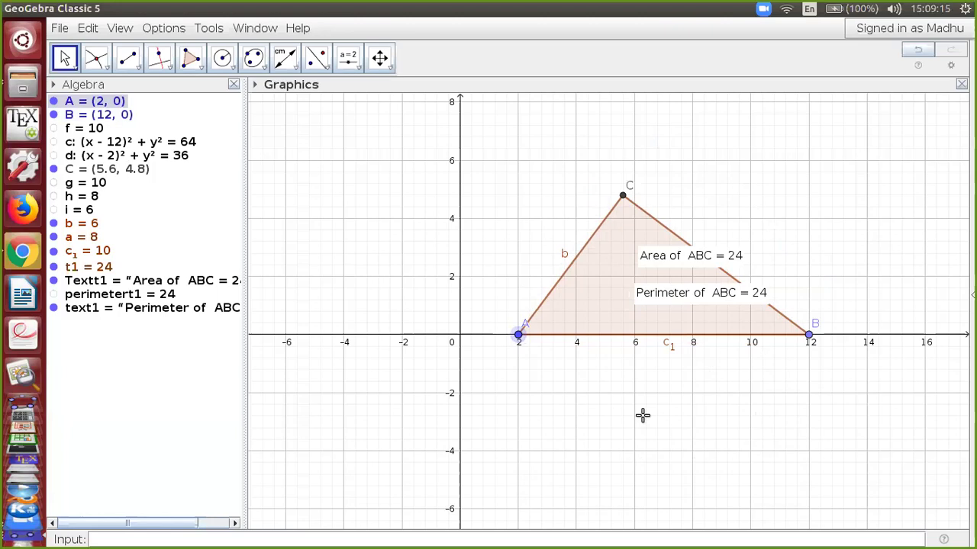
{"action": "left_click", "coordinate": [60, 29]}
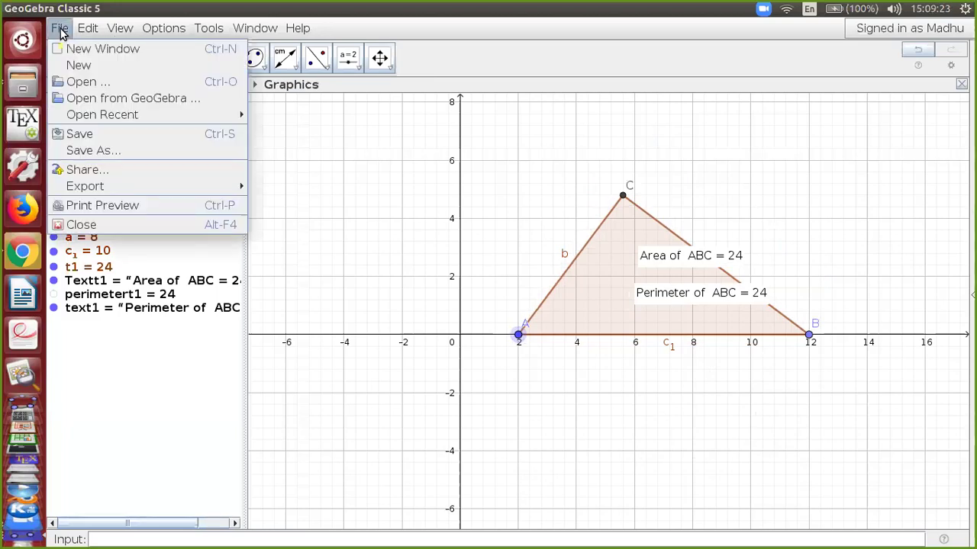
- Start a new construction without saving, then hide the axes and grid from the Graphics style bar
{"action": "left_click", "coordinate": [72, 67]}
{"action": "left_click", "coordinate": [505, 305]}
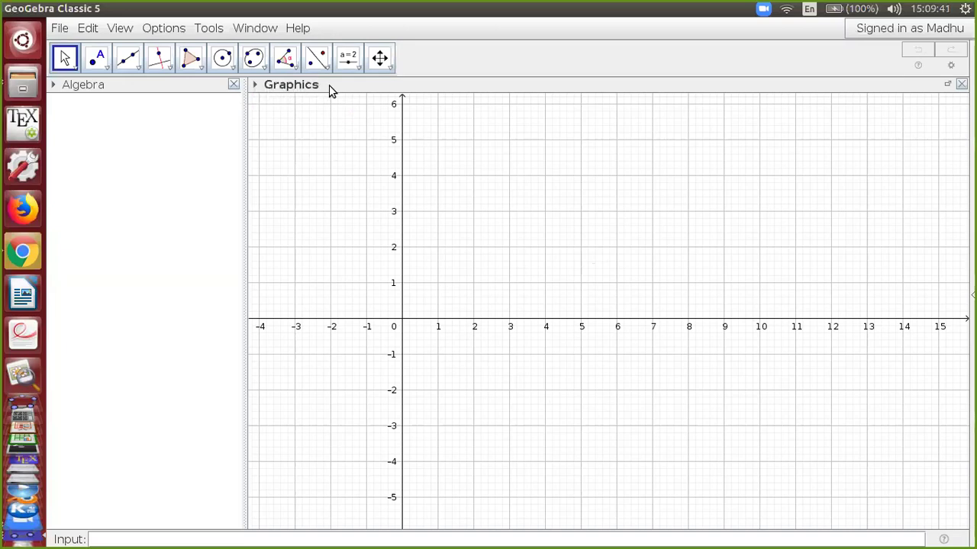
{"action": "left_click", "coordinate": [258, 86]}
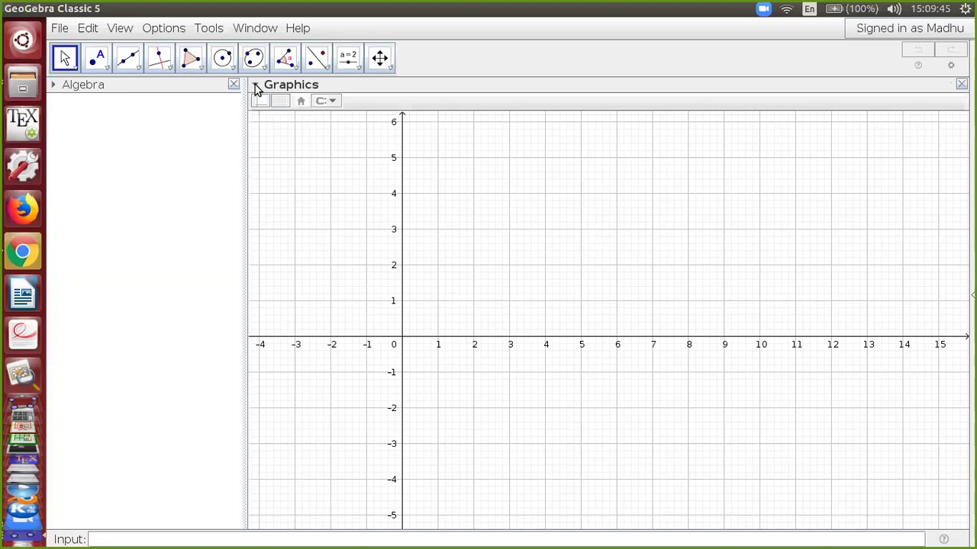
{"action": "left_click", "coordinate": [257, 85]}
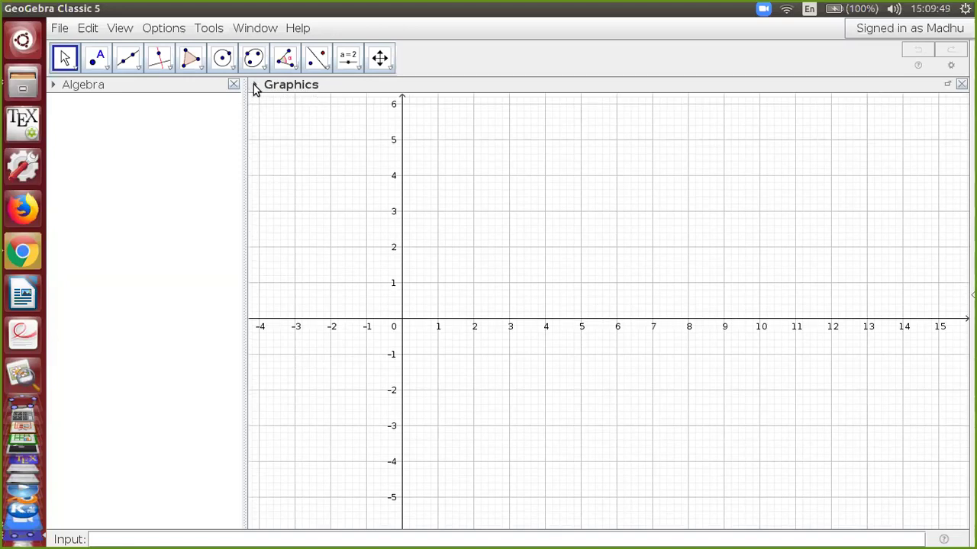
{"action": "left_click", "coordinate": [255, 86]}
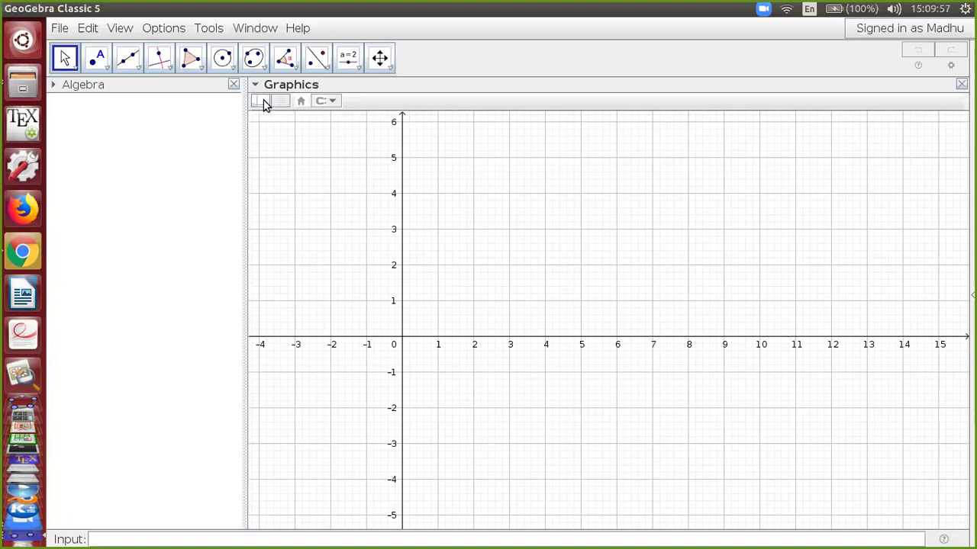
{"action": "left_click", "coordinate": [260, 101]}
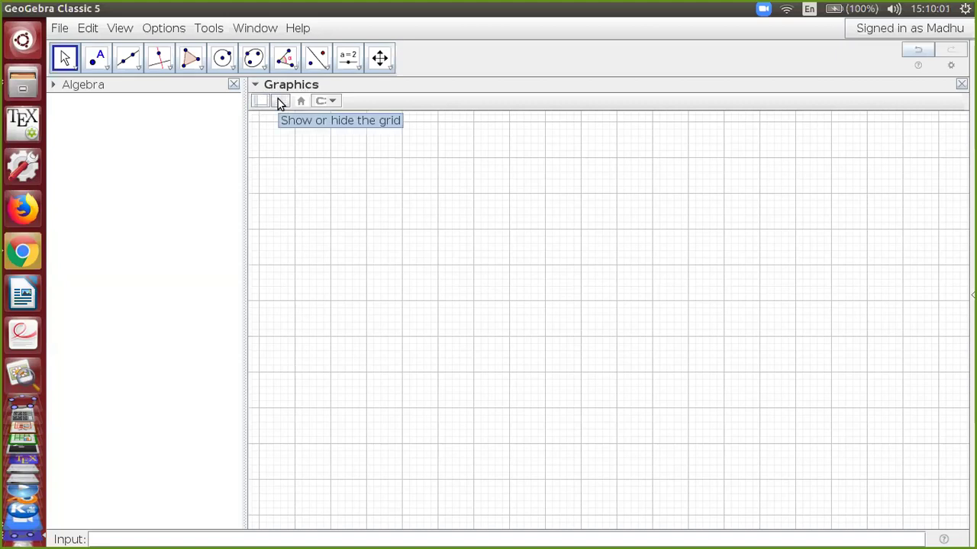
{"action": "left_click", "coordinate": [278, 100]}
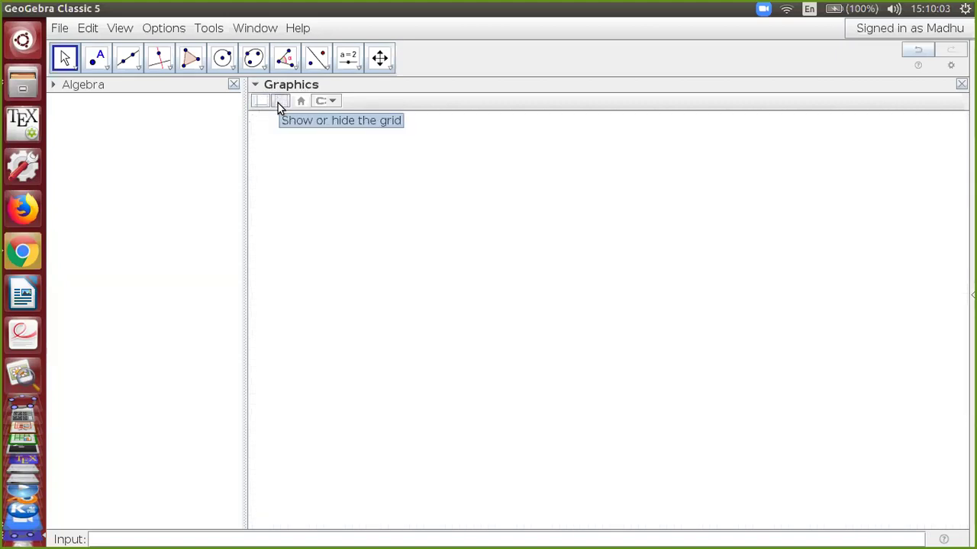
- Place point A and draw segment f of length 4 from it to B
{"action": "left_click", "coordinate": [103, 66]}
{"action": "left_click", "coordinate": [408, 416]}
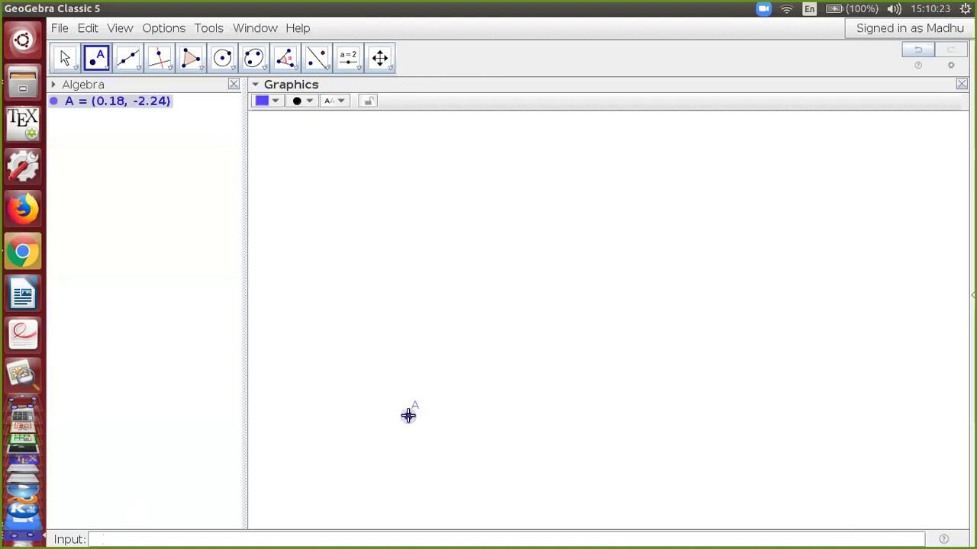
{"action": "left_click", "coordinate": [139, 70]}
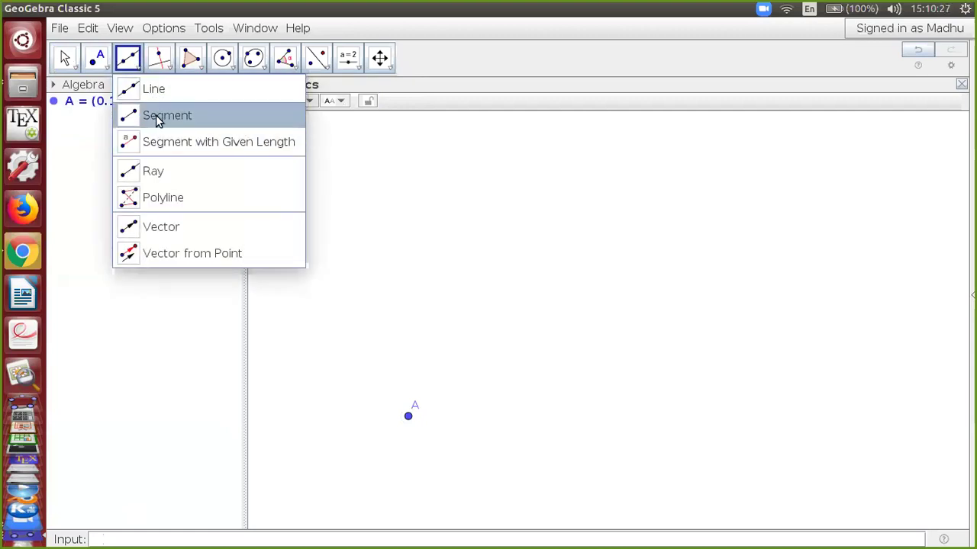
{"action": "left_click", "coordinate": [170, 143]}
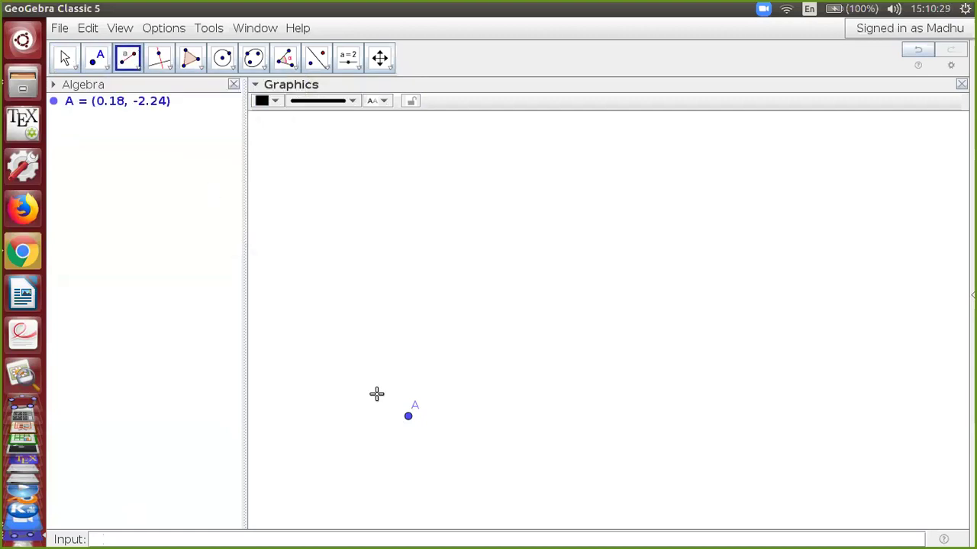
{"action": "left_click", "coordinate": [409, 418]}
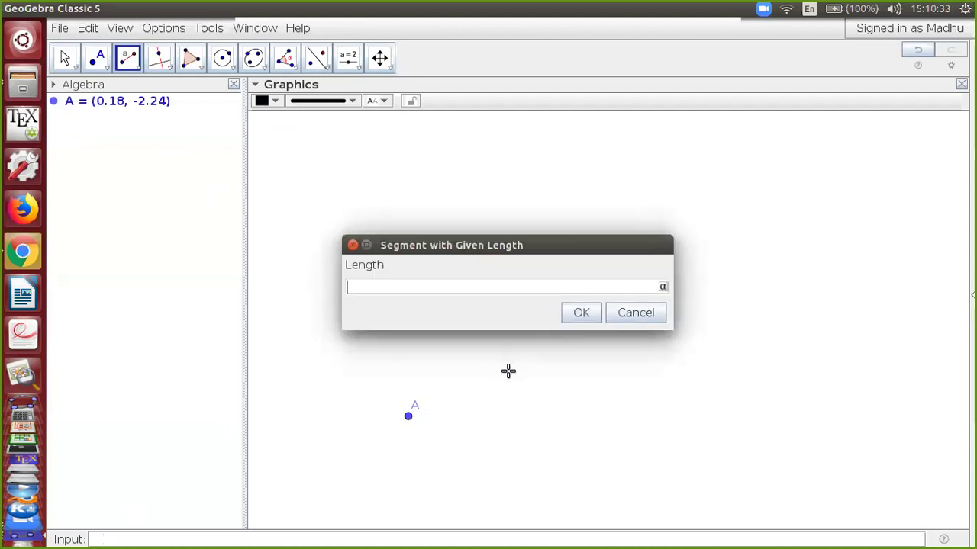
{"action": "type", "text": "4"}
{"action": "left_click", "coordinate": [579, 314]}
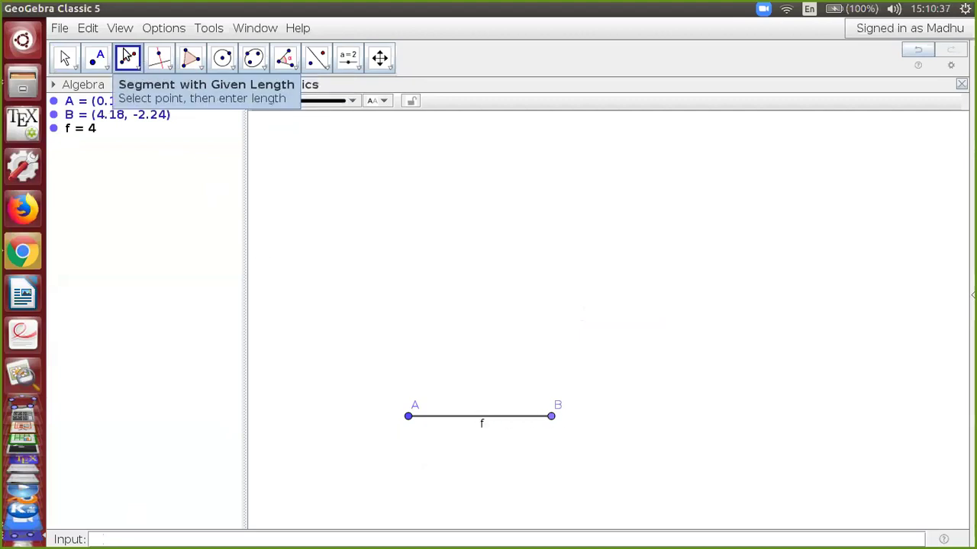
- Draw line g through B perpendicular to segment f
{"action": "left_click", "coordinate": [169, 69]}
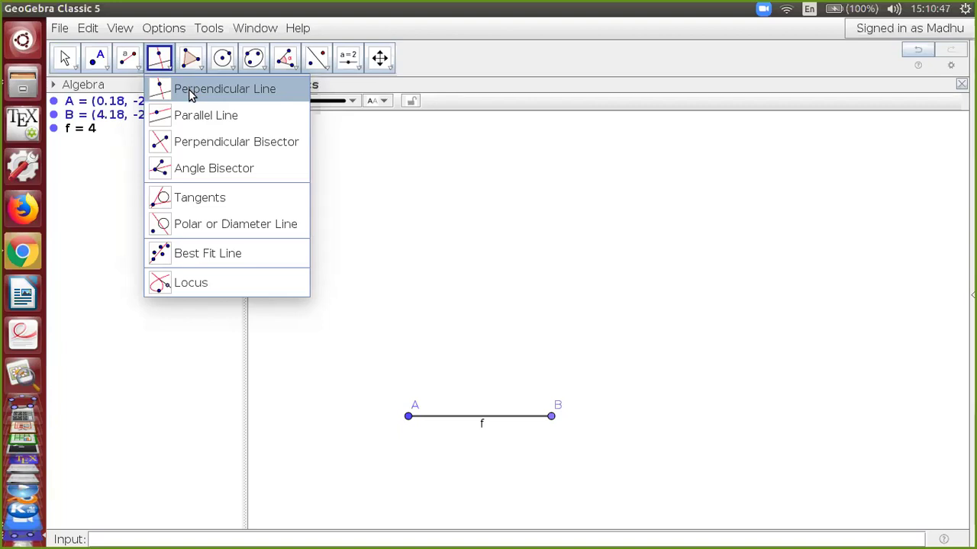
{"action": "left_click", "coordinate": [191, 93]}
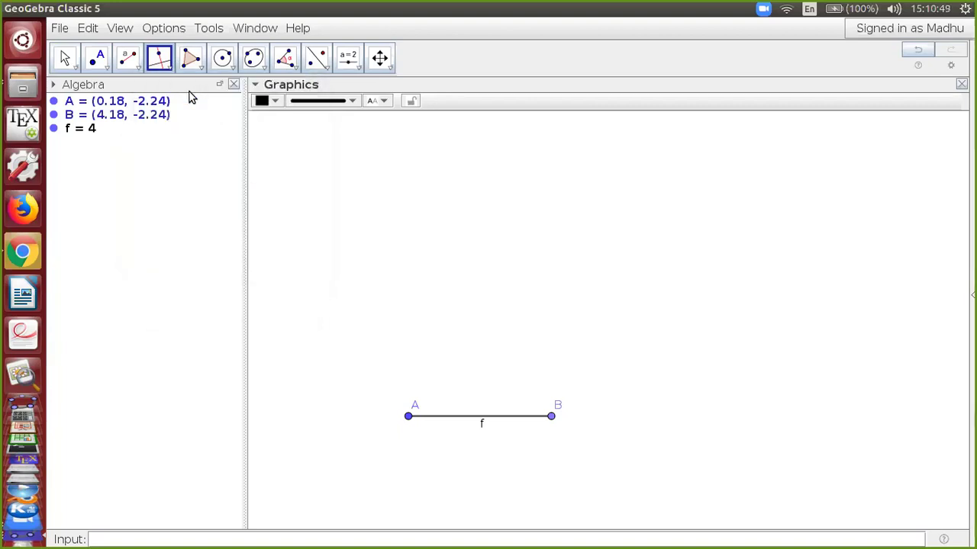
{"action": "left_click", "coordinate": [551, 416]}
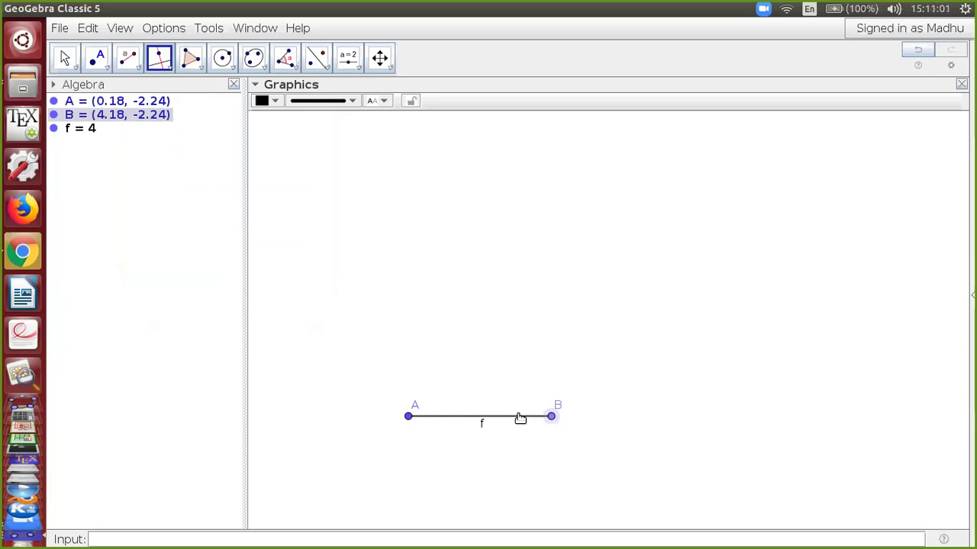
{"action": "left_click", "coordinate": [520, 419]}
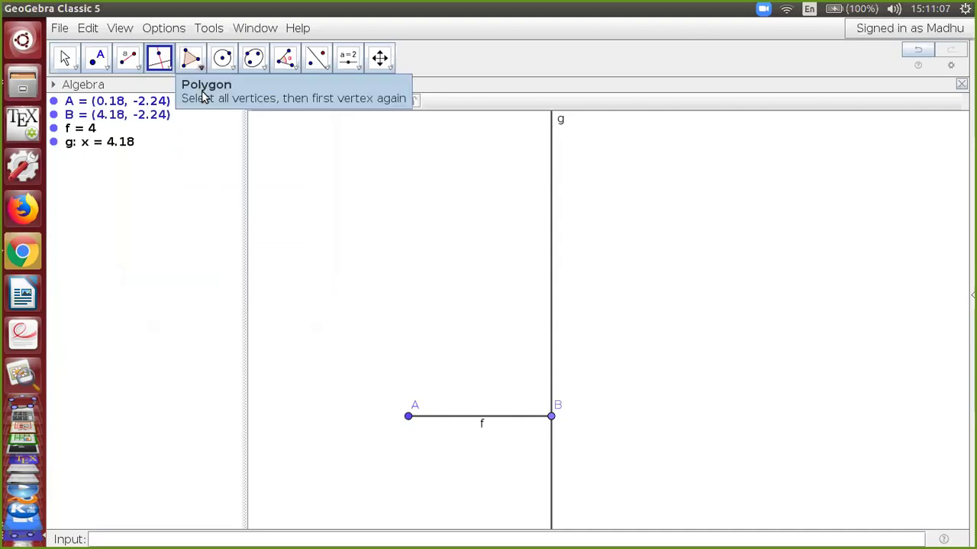
- Draw circle c of radius 4 centred at B
{"action": "left_click", "coordinate": [233, 68]}
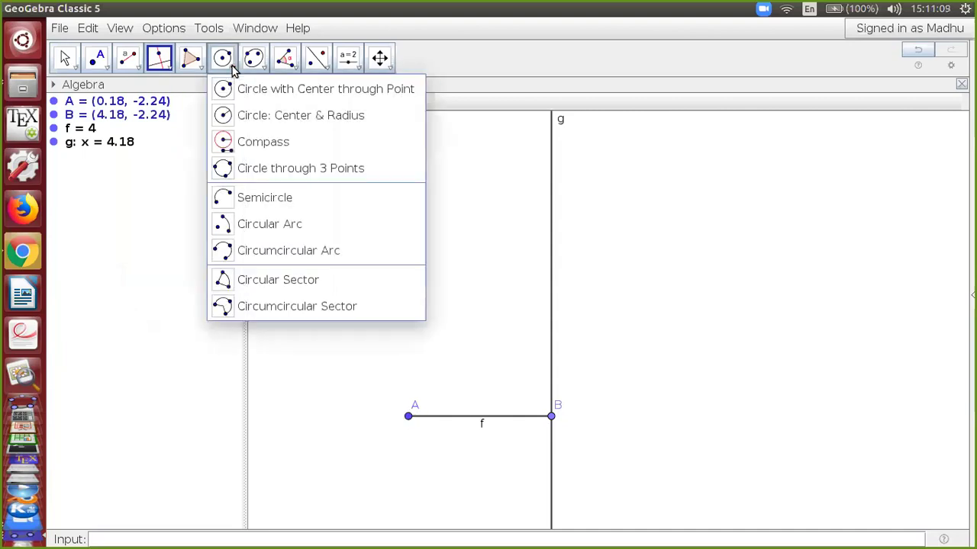
{"action": "left_click", "coordinate": [263, 116]}
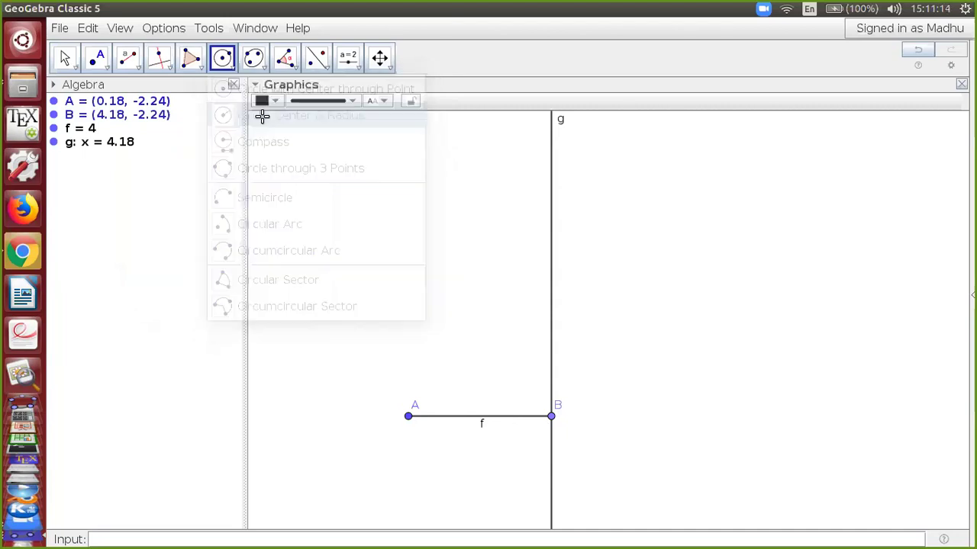
{"action": "left_click", "coordinate": [551, 416]}
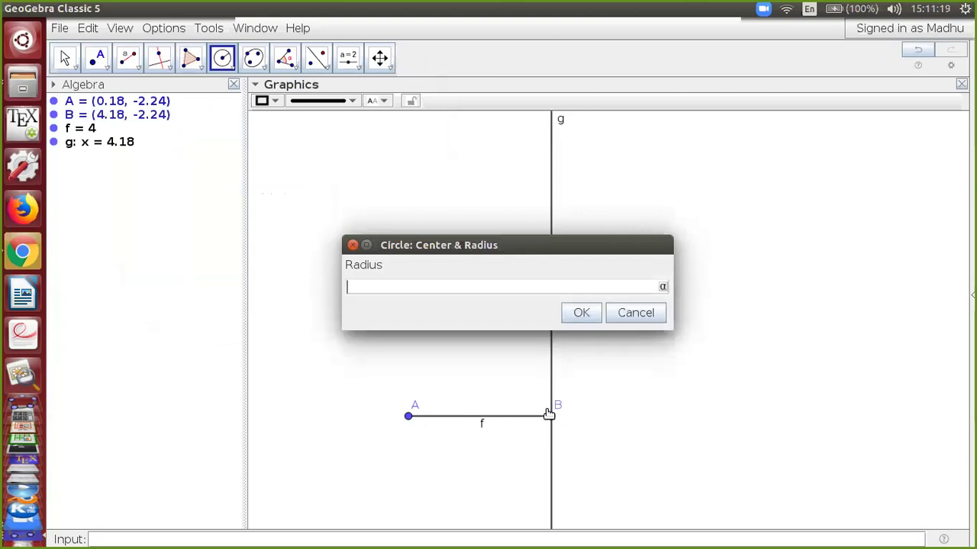
{"action": "type", "text": "4"}
{"action": "left_click", "coordinate": [582, 313]}
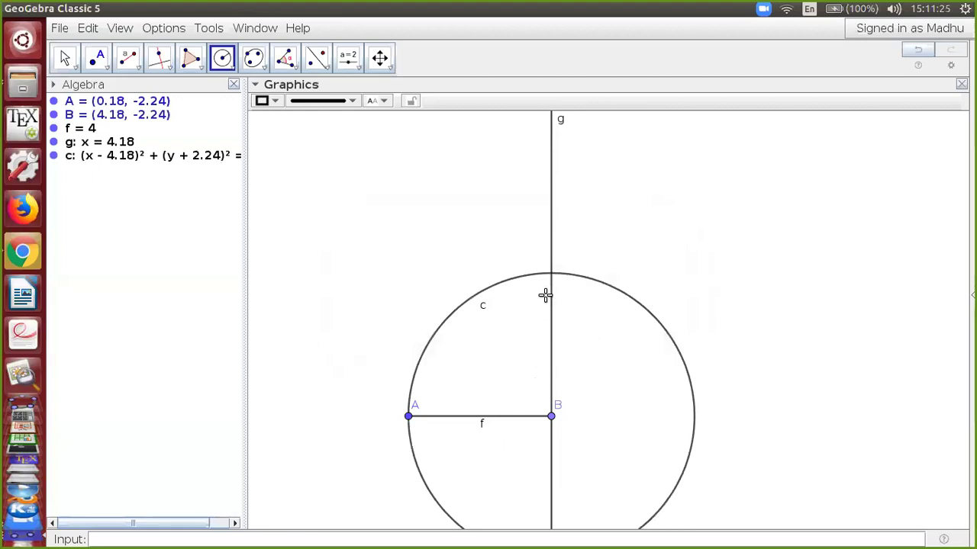
- Mark intersection point C where line g crosses the top of circle c
{"action": "left_click", "coordinate": [105, 67]}
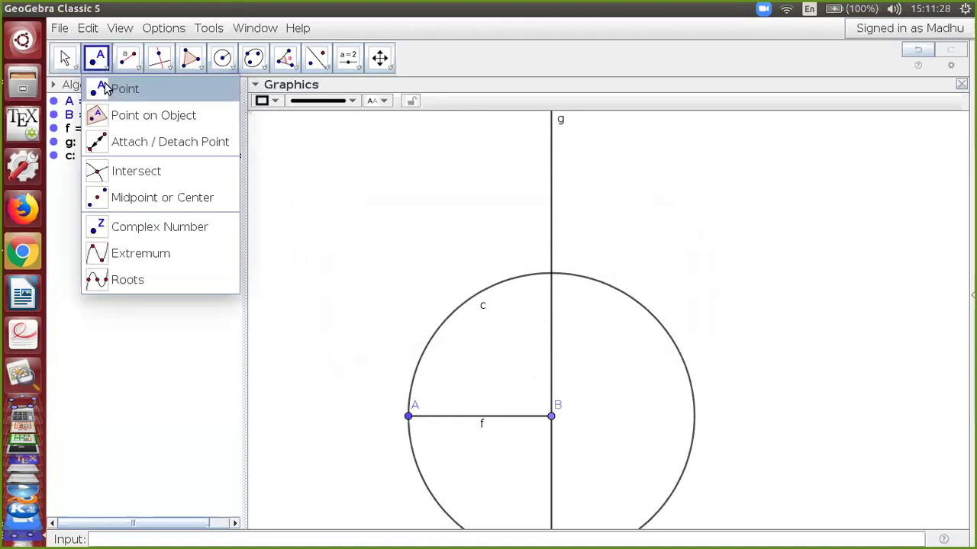
{"action": "left_click", "coordinate": [135, 174]}
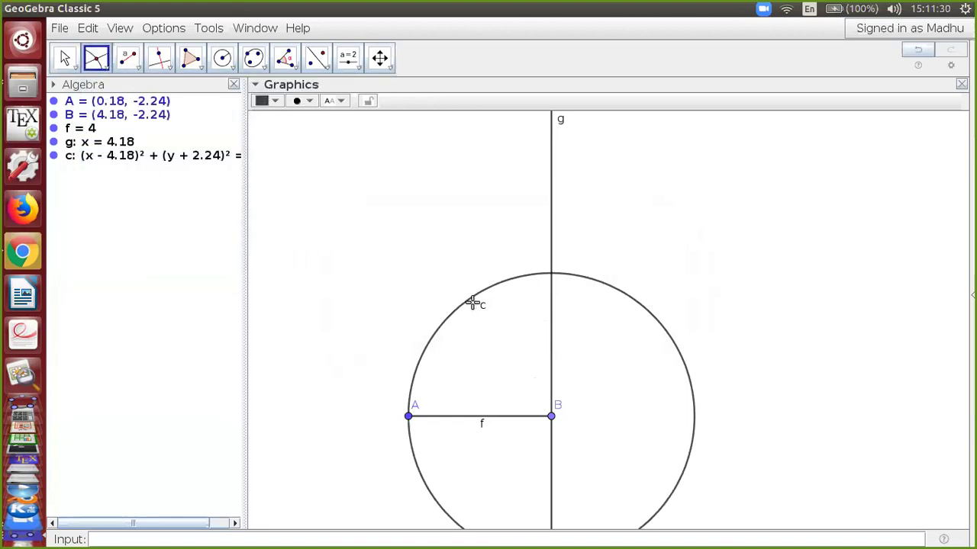
{"action": "left_click", "coordinate": [551, 276]}
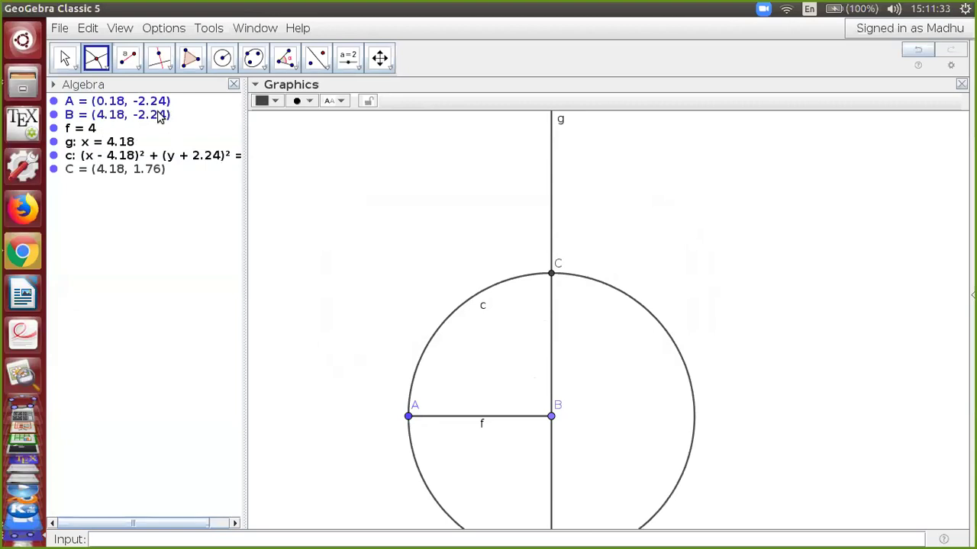
{"action": "left_click", "coordinate": [171, 70]}
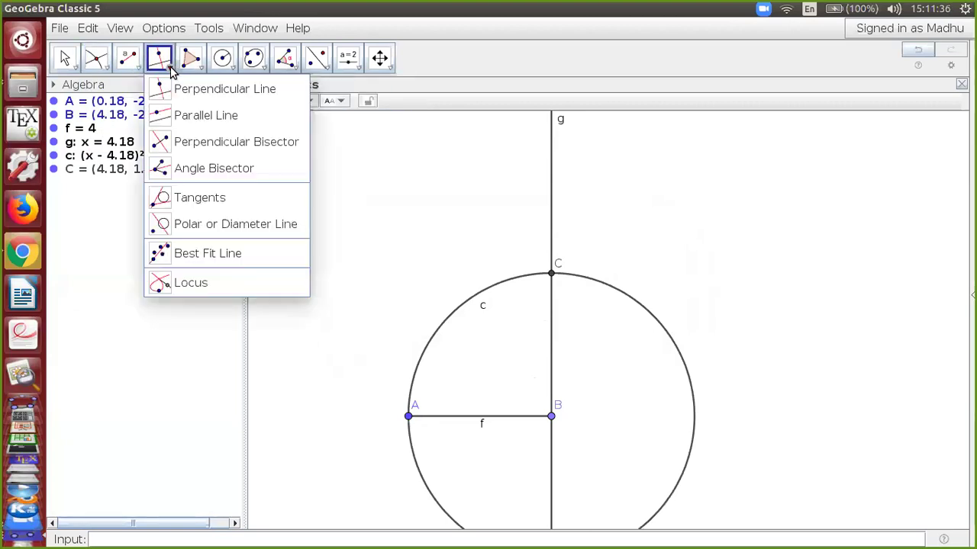
- Draw line h through C parallel to segment f
{"action": "left_click", "coordinate": [187, 116]}
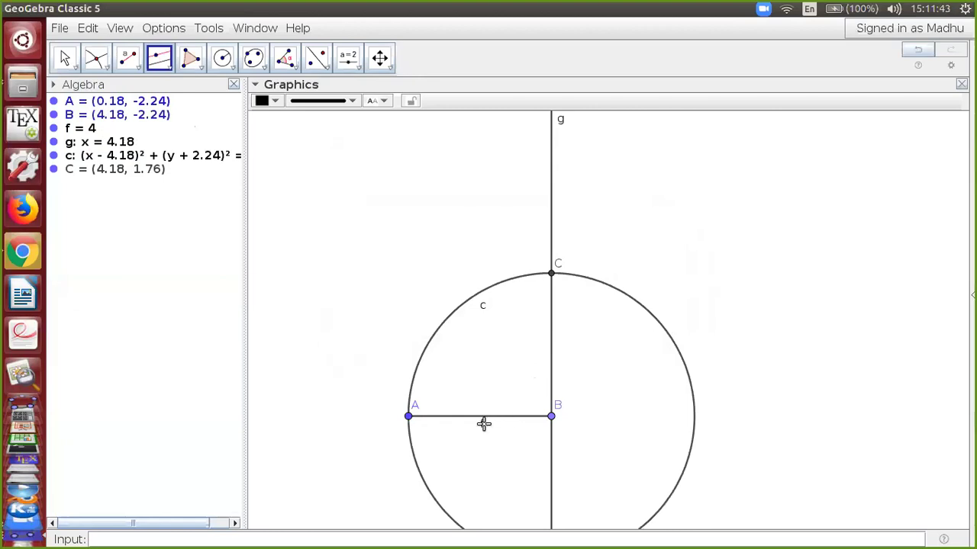
{"action": "left_click", "coordinate": [552, 274]}
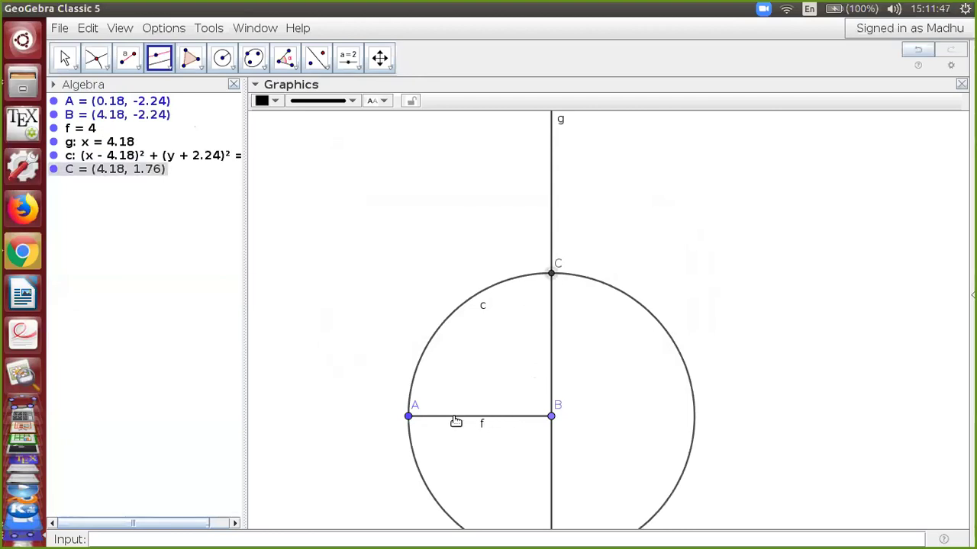
{"action": "left_click", "coordinate": [456, 416]}
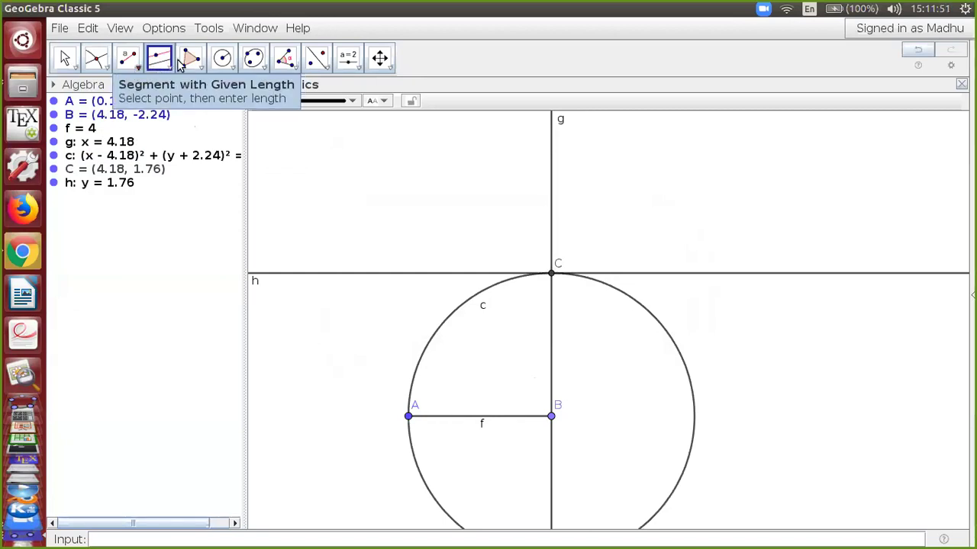
- Draw circle d of radius 4 centred at C
{"action": "left_click", "coordinate": [232, 69]}
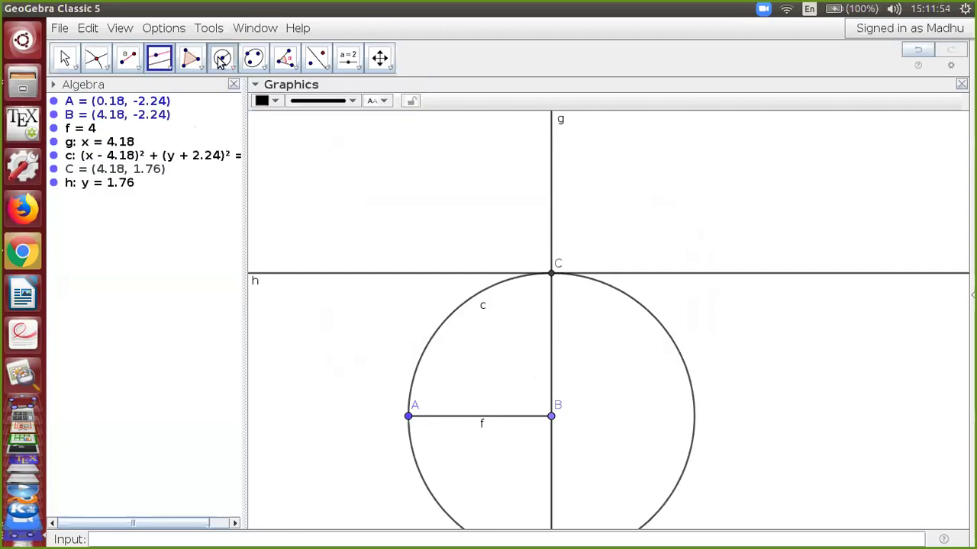
{"action": "left_click", "coordinate": [550, 273]}
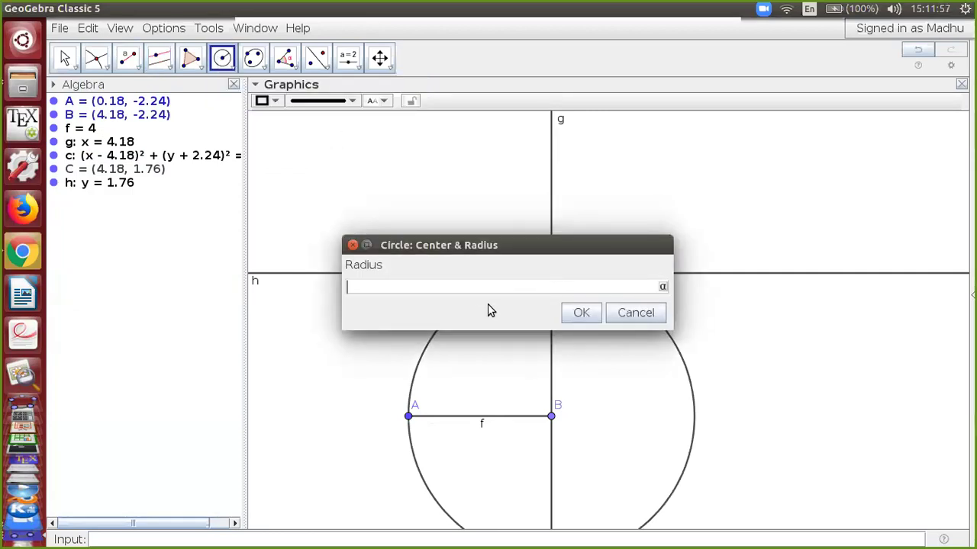
{"action": "type", "text": "4"}
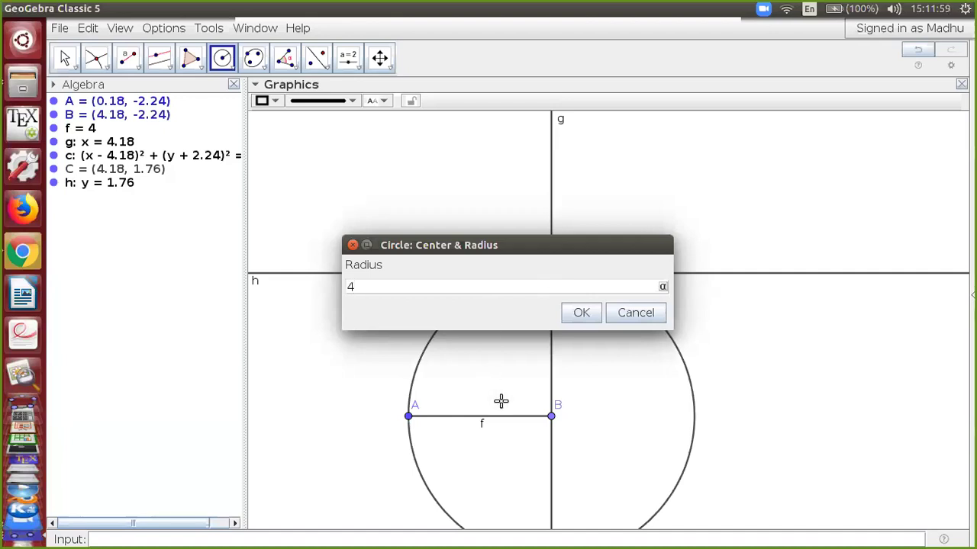
{"action": "left_click", "coordinate": [583, 319]}
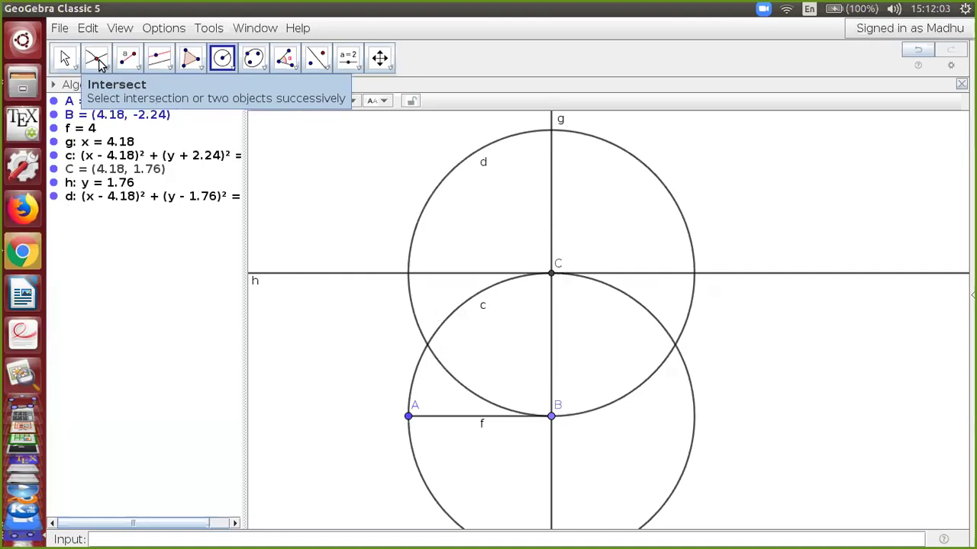
{"action": "left_click", "coordinate": [97, 61]}
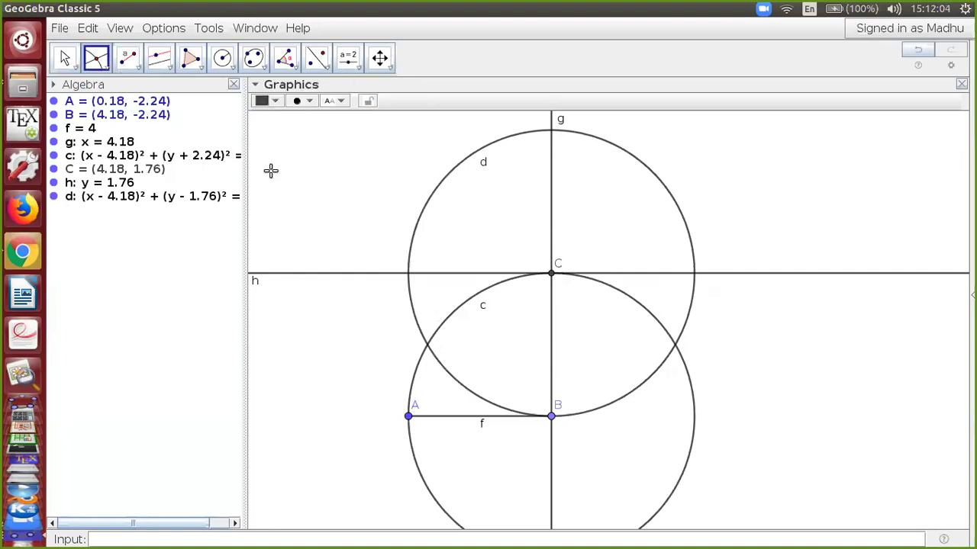
- Mark point D at the left crossing of circle d and line h, then hide f, g, c, h and d
{"action": "left_click", "coordinate": [409, 274]}
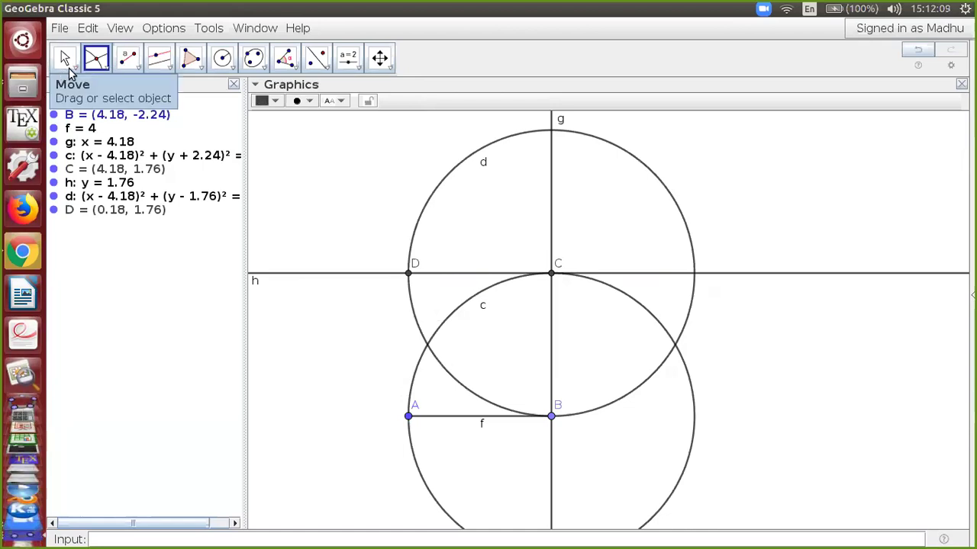
{"action": "left_click", "coordinate": [54, 128]}
{"action": "left_click", "coordinate": [53, 142]}
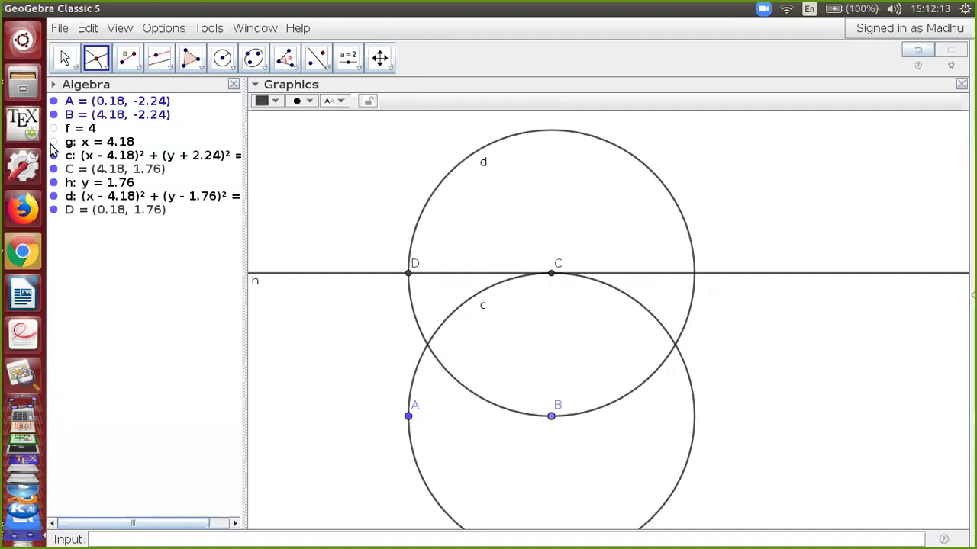
{"action": "left_click", "coordinate": [53, 156]}
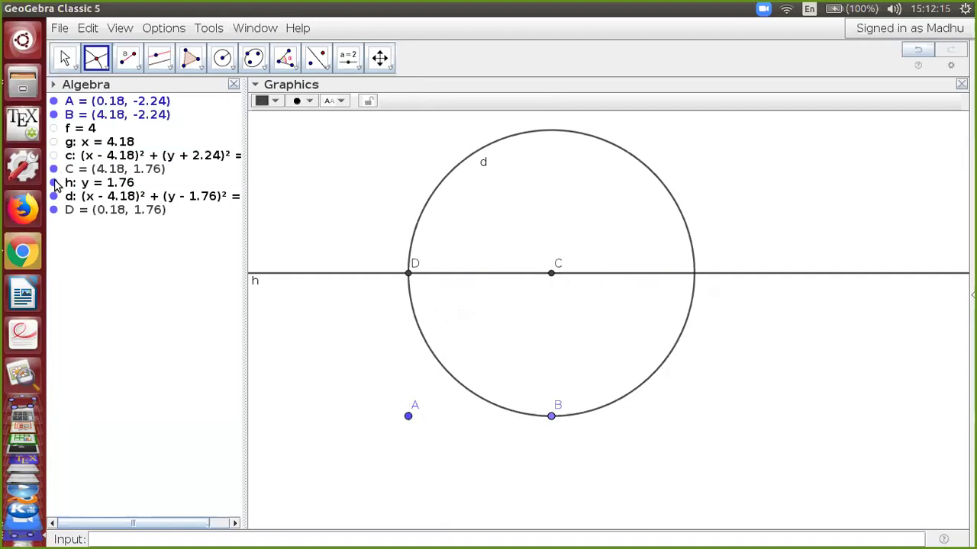
{"action": "left_click", "coordinate": [54, 183]}
{"action": "left_click", "coordinate": [53, 196]}
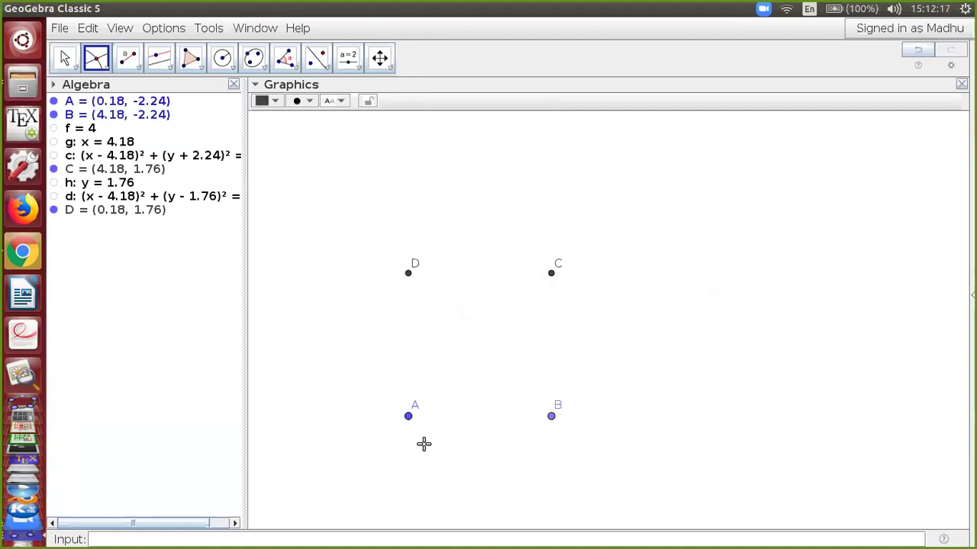
- Draw polygon ABCD as a square of side 4 and area 16
{"action": "left_click", "coordinate": [196, 67]}
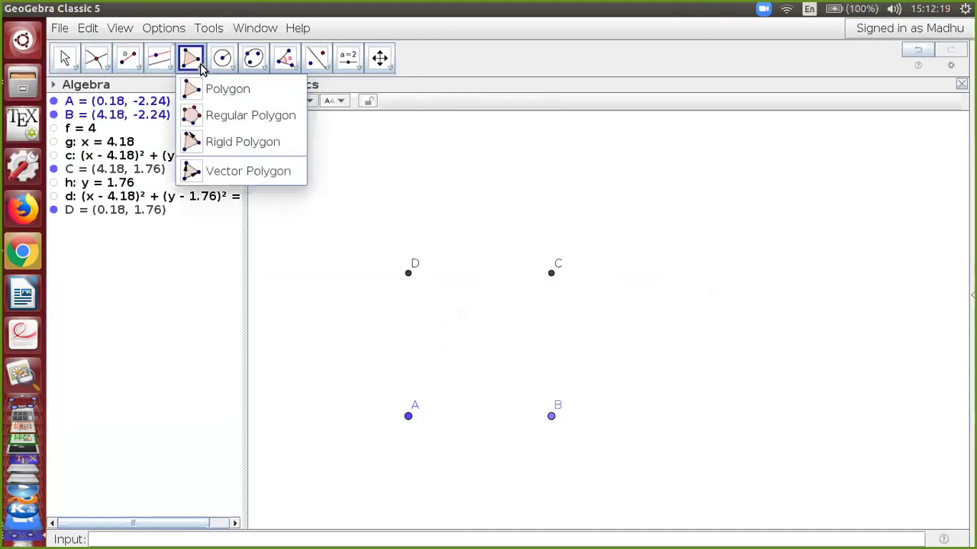
{"action": "left_click", "coordinate": [201, 90]}
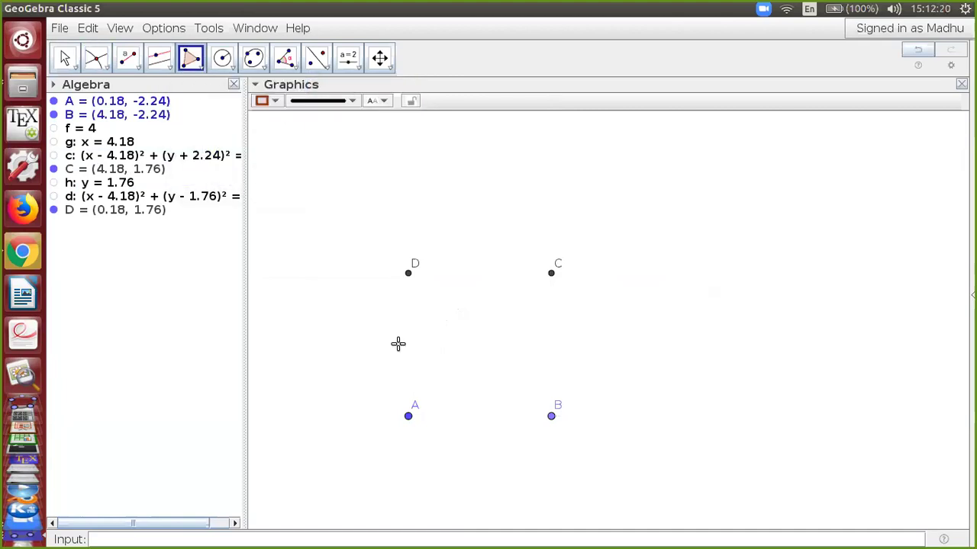
{"action": "left_click", "coordinate": [408, 416]}
{"action": "left_click", "coordinate": [551, 416]}
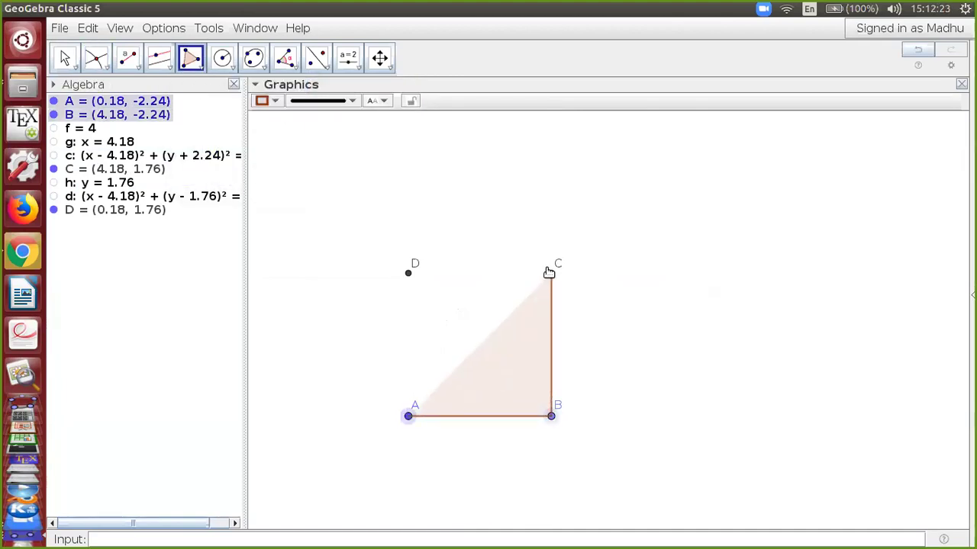
{"action": "left_click", "coordinate": [550, 273]}
{"action": "left_click", "coordinate": [409, 273]}
{"action": "left_click", "coordinate": [408, 416]}
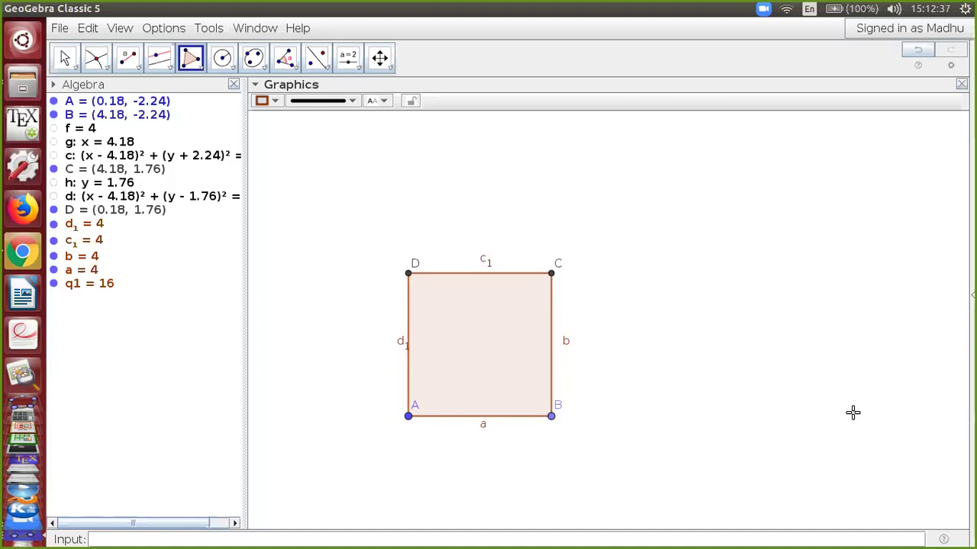
{"action": "left_click", "coordinate": [107, 70]}
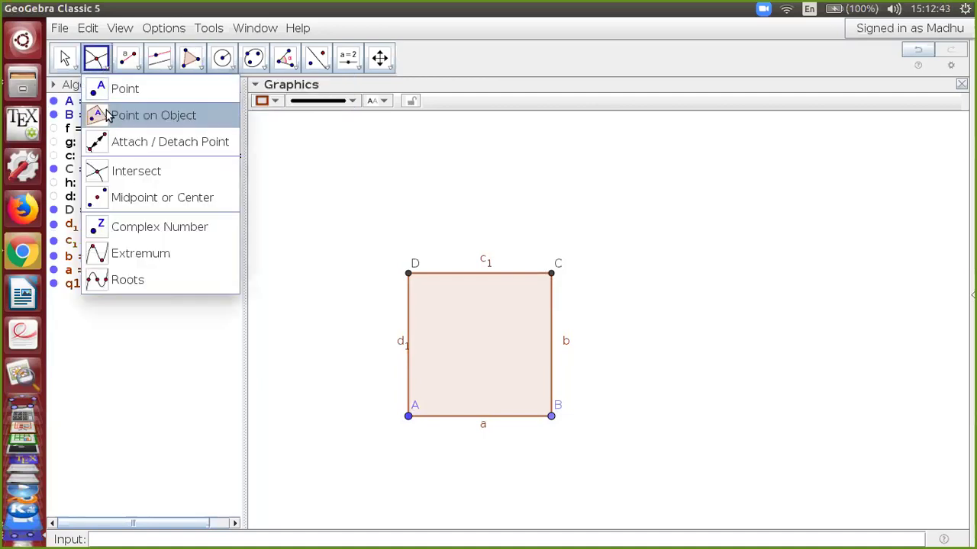
- Create midpoints E, F, G and H on sides AB, BC, CD and DA
{"action": "left_click", "coordinate": [127, 199]}
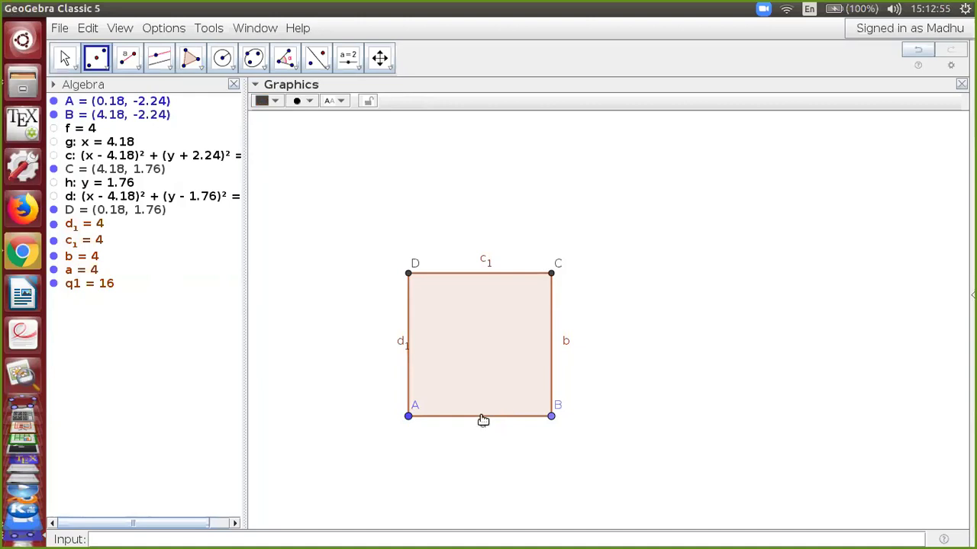
{"action": "left_click", "coordinate": [408, 416]}
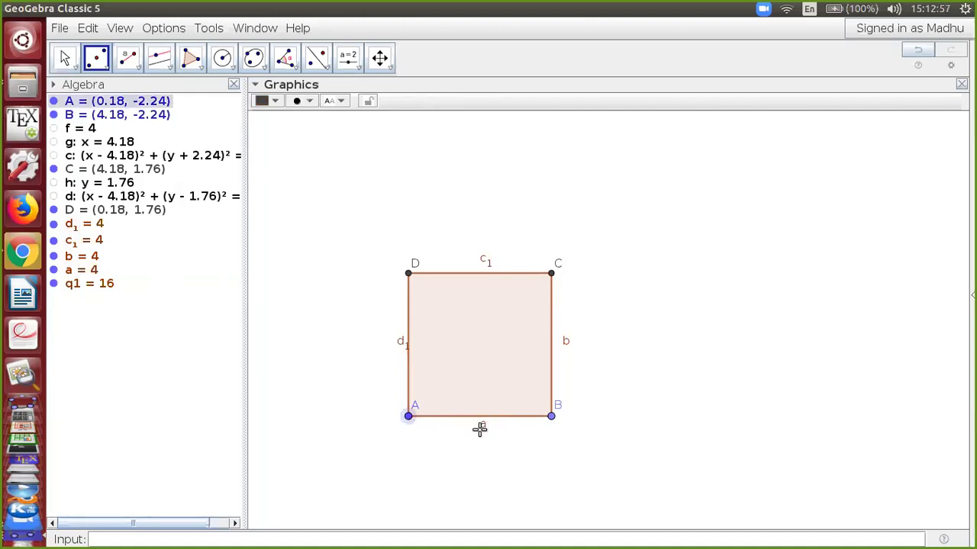
{"action": "left_click", "coordinate": [551, 417]}
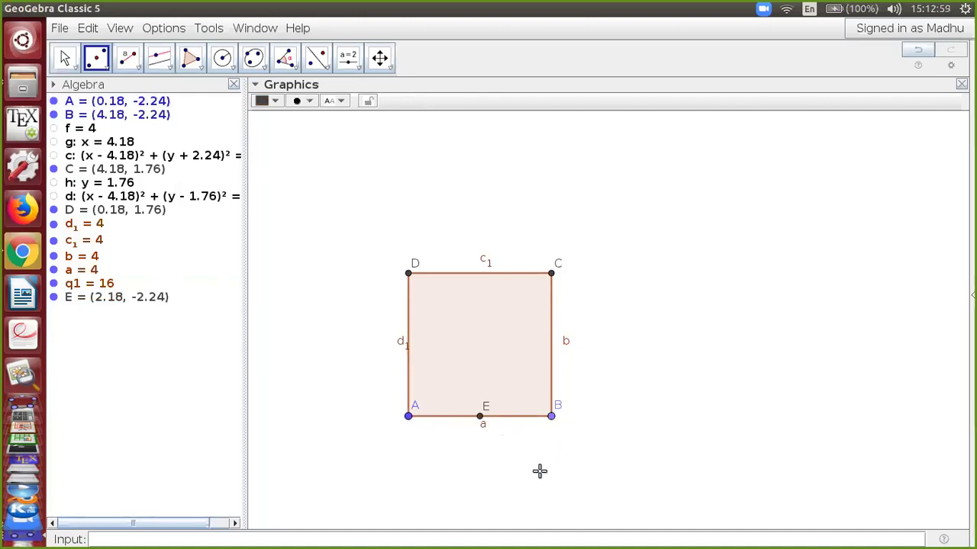
{"action": "left_click", "coordinate": [551, 417]}
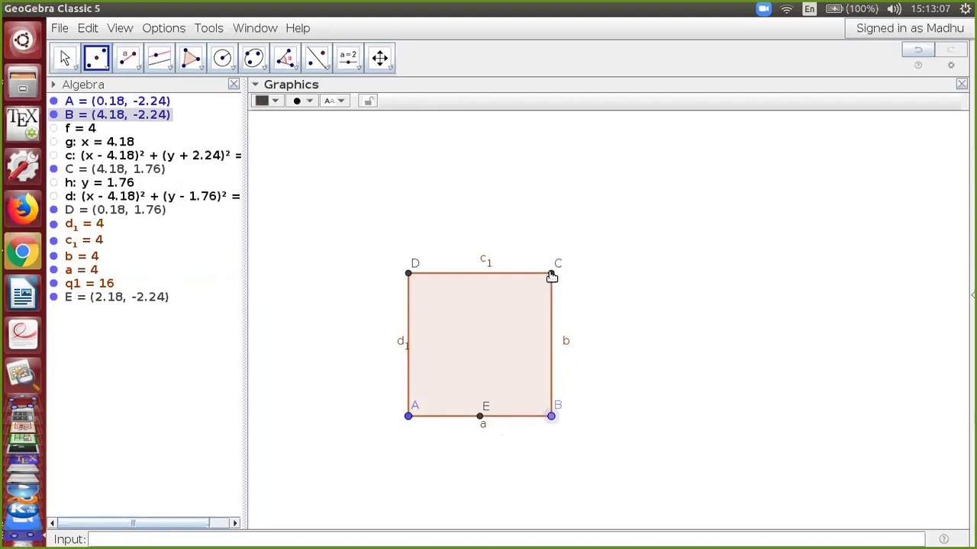
{"action": "left_click", "coordinate": [551, 275]}
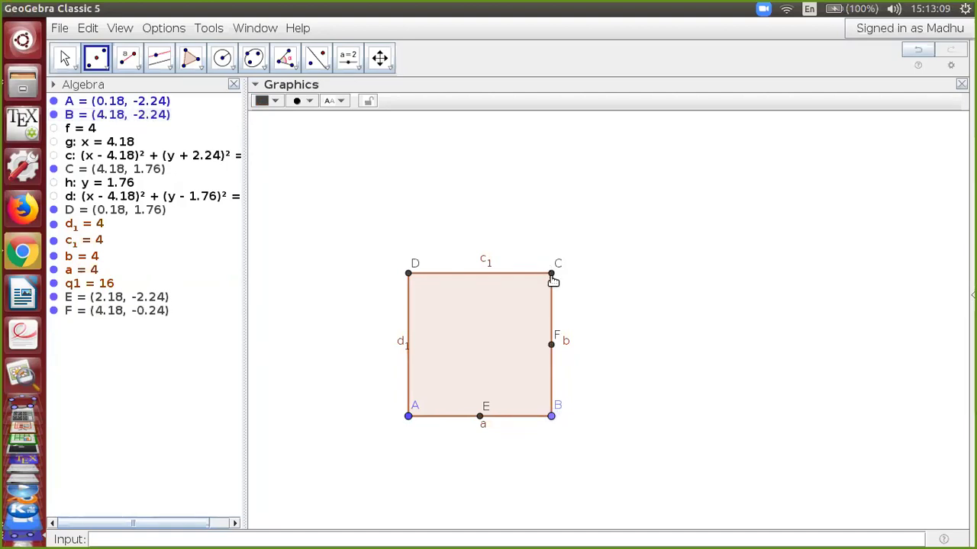
{"action": "left_click", "coordinate": [551, 275]}
{"action": "left_click", "coordinate": [408, 273]}
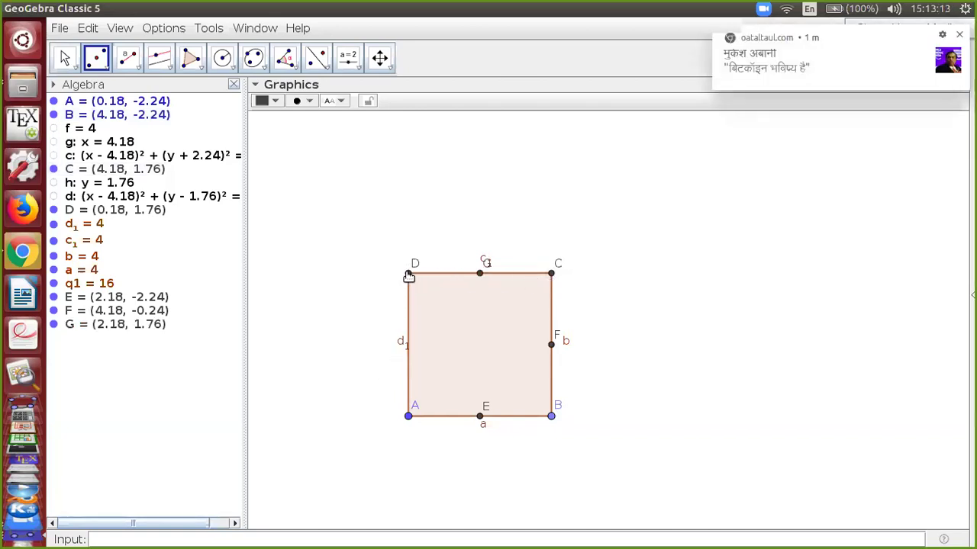
{"action": "left_click", "coordinate": [409, 275]}
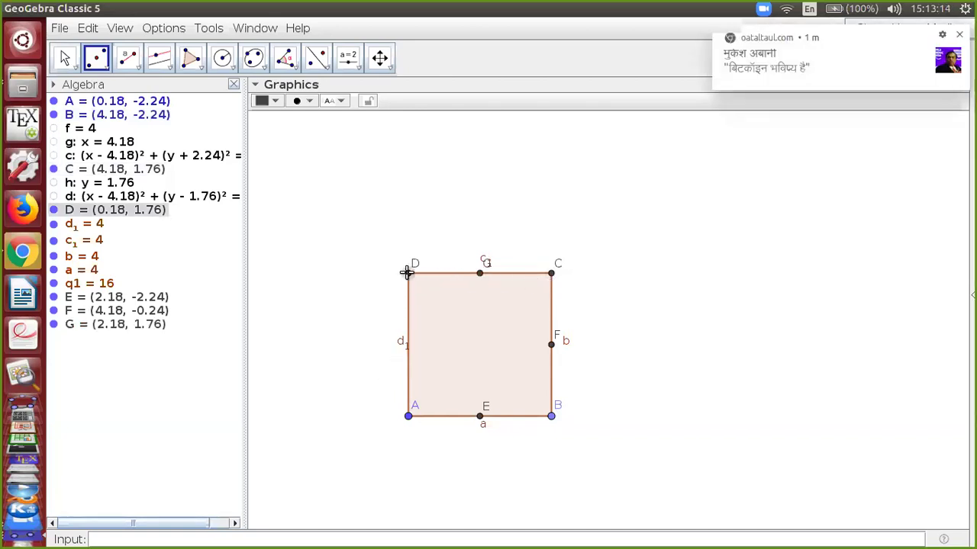
{"action": "left_click", "coordinate": [409, 418]}
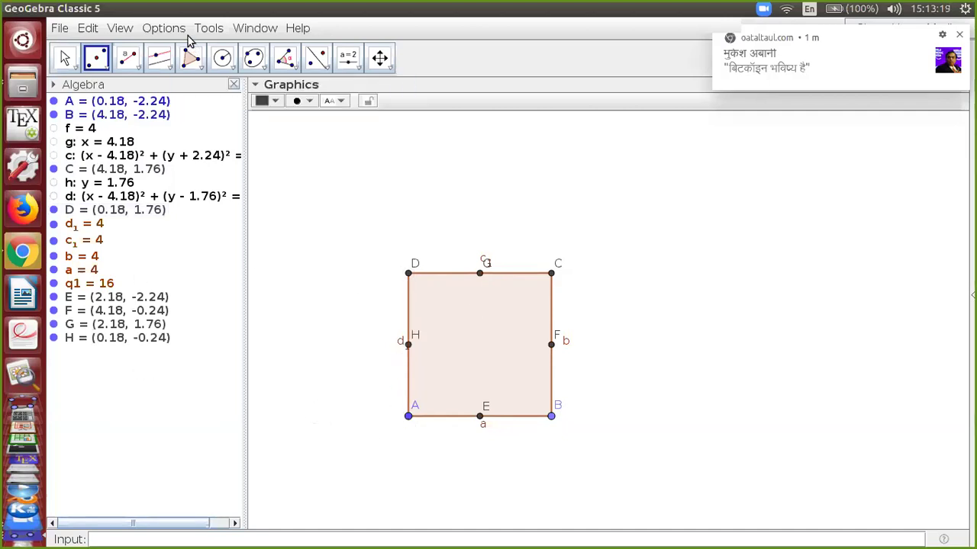
{"action": "left_click", "coordinate": [190, 60]}
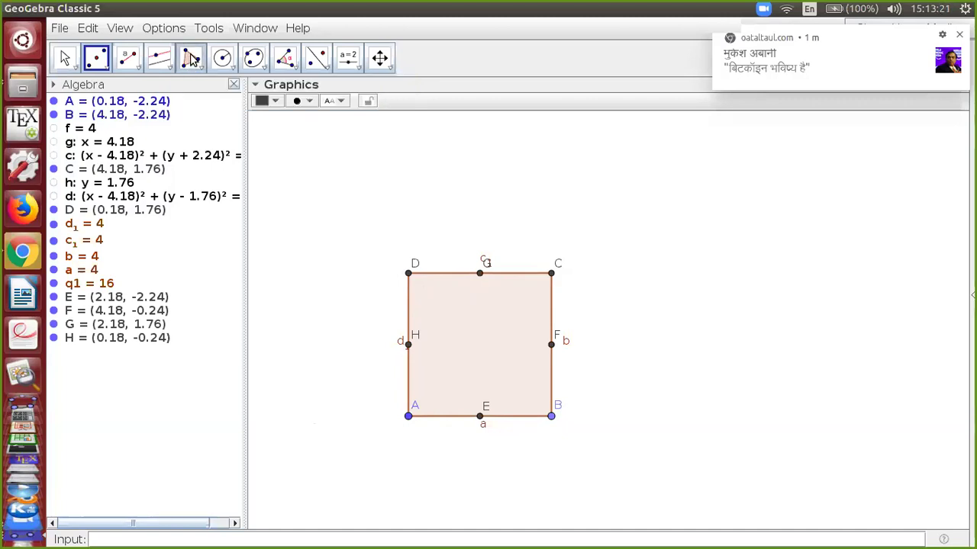
- Draw inner square EFGH of area 8 through the midpoints, then leave the Polygon tool
{"action": "left_click", "coordinate": [479, 417]}
{"action": "left_click", "coordinate": [551, 344]}
{"action": "left_click", "coordinate": [479, 274]}
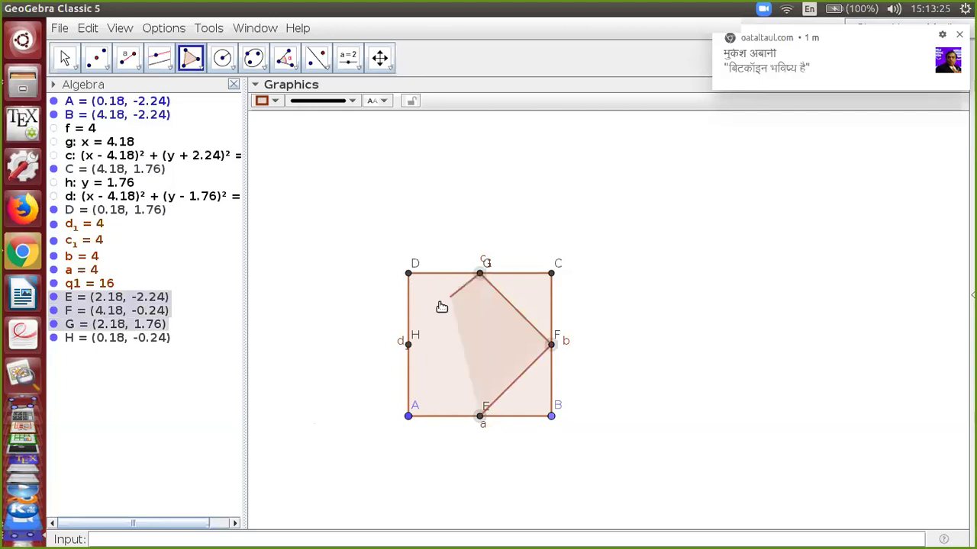
{"action": "left_click", "coordinate": [408, 344]}
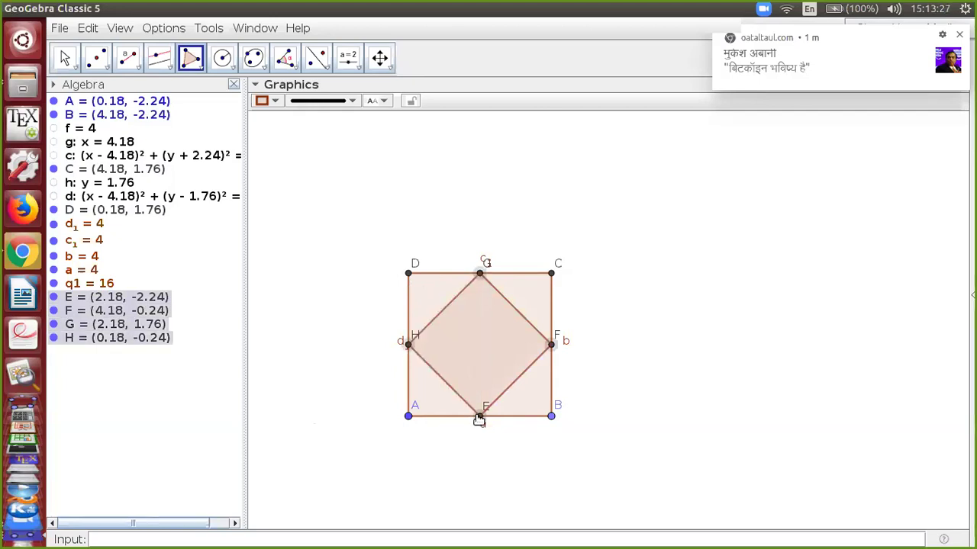
{"action": "left_click", "coordinate": [479, 417]}
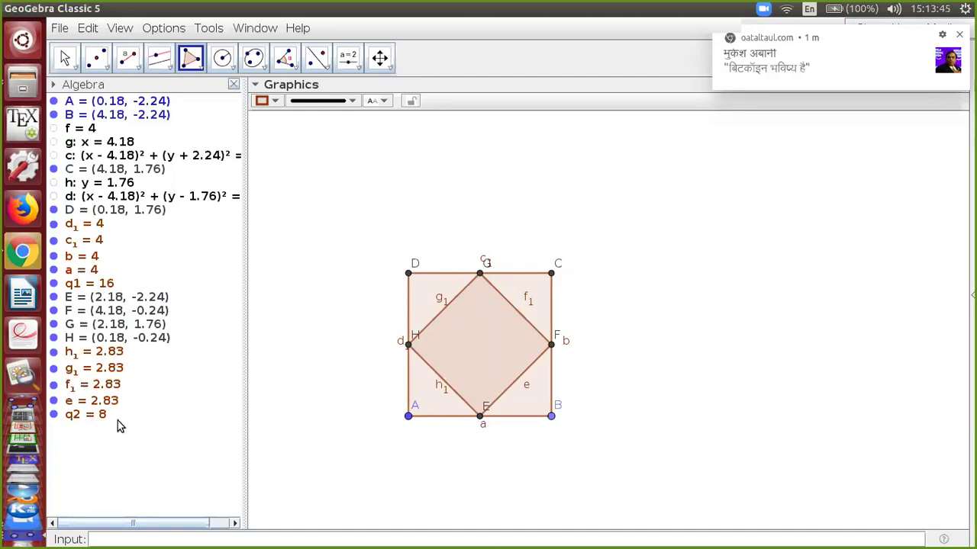
{"action": "key", "text": "Escape"}
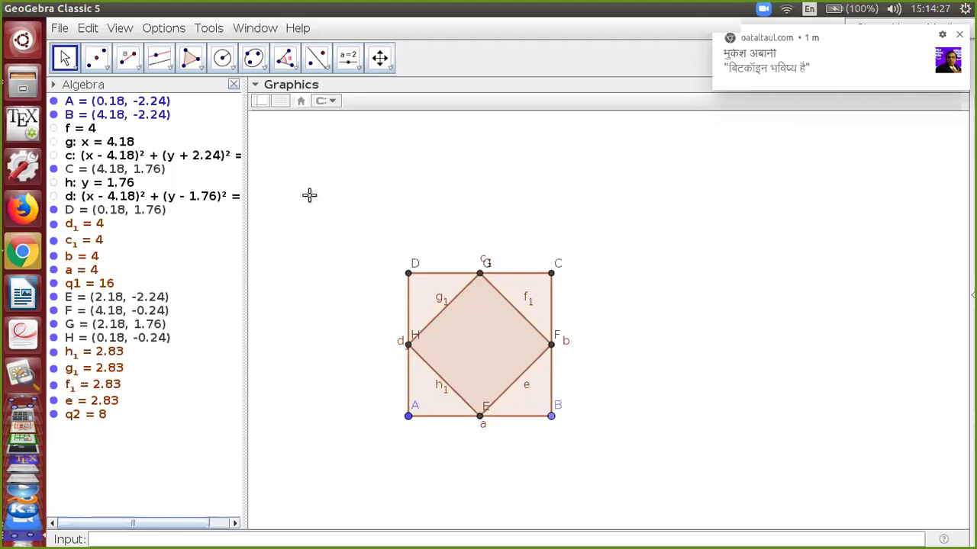
- Draw a new quadrilateral IJKL with the Polygon tool
{"action": "left_click", "coordinate": [202, 70]}
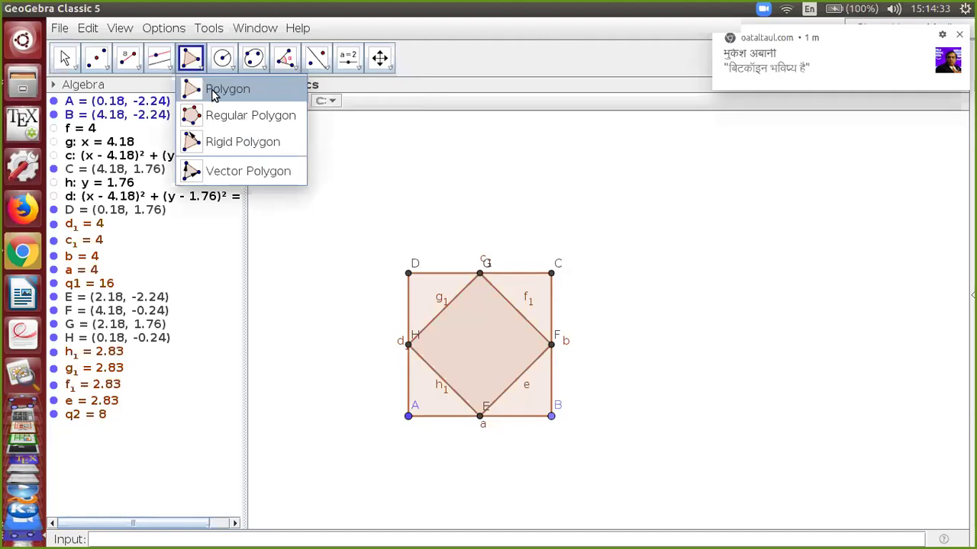
{"action": "left_click", "coordinate": [214, 93]}
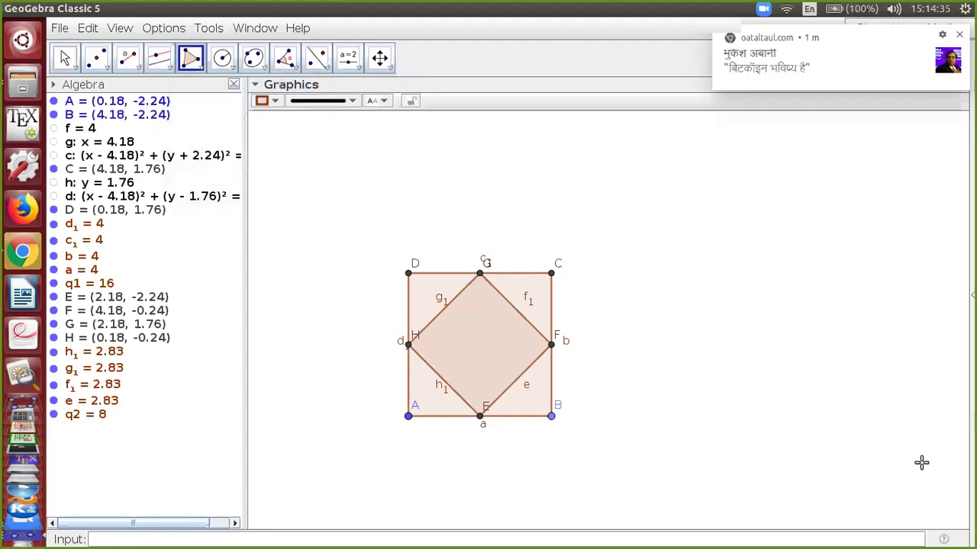
{"action": "left_click", "coordinate": [677, 437]}
{"action": "left_click", "coordinate": [876, 341]}
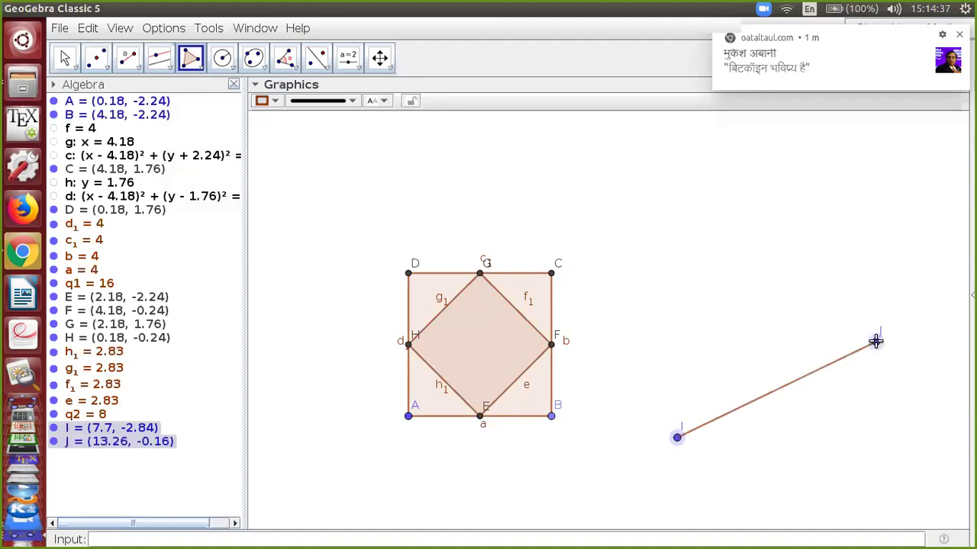
{"action": "left_click", "coordinate": [773, 188]}
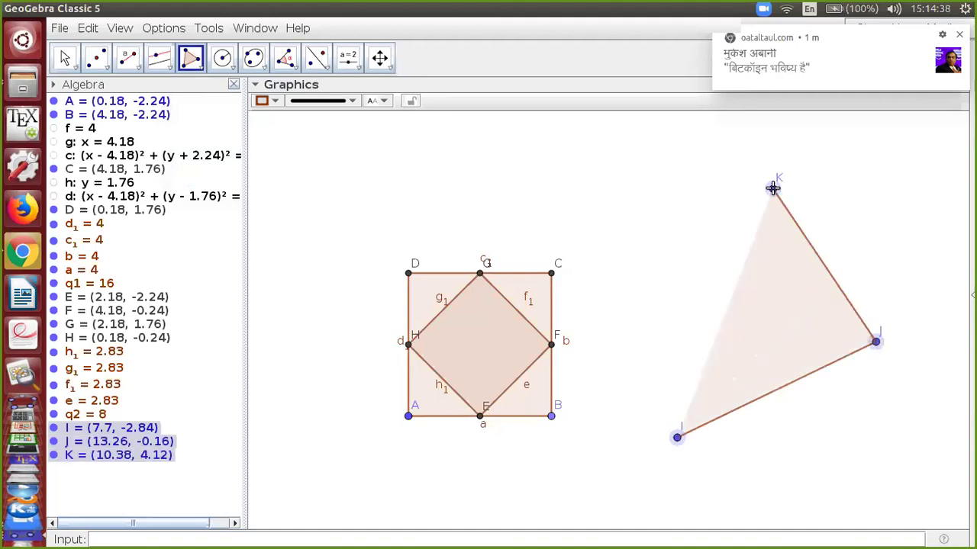
{"action": "left_click", "coordinate": [582, 171]}
{"action": "left_click", "coordinate": [676, 438]}
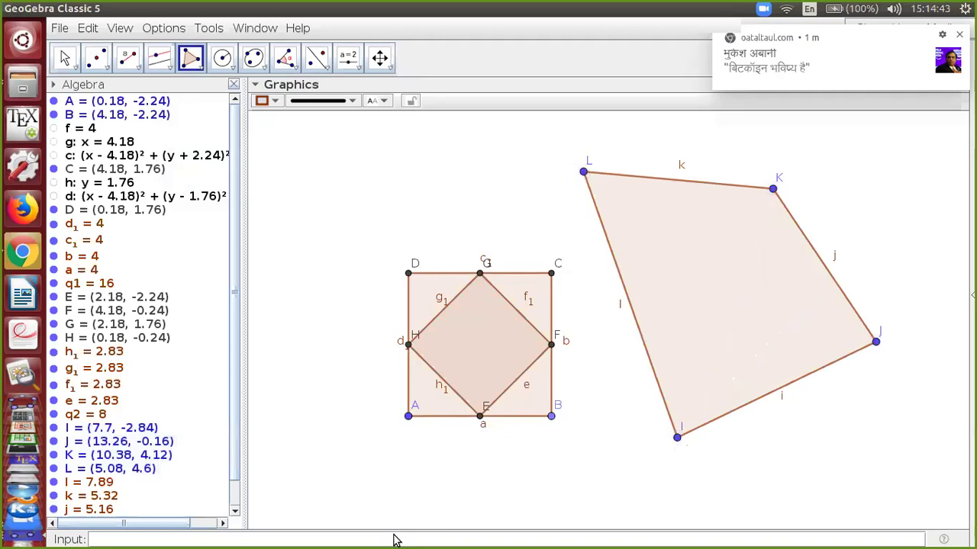
- Mark midpoints M, N, O, P on sides IJ, JK, KL and LI
{"action": "left_click", "coordinate": [98, 59]}
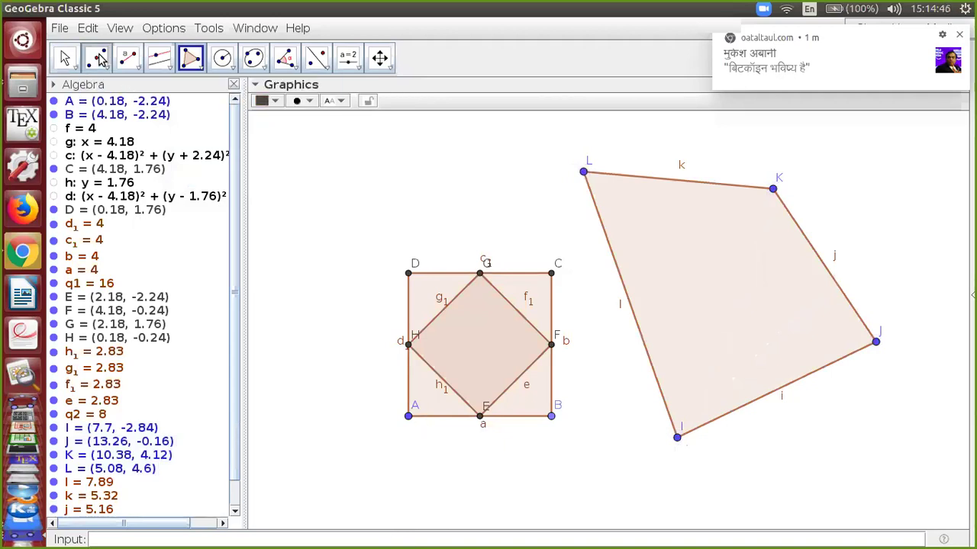
{"action": "left_click", "coordinate": [782, 387]}
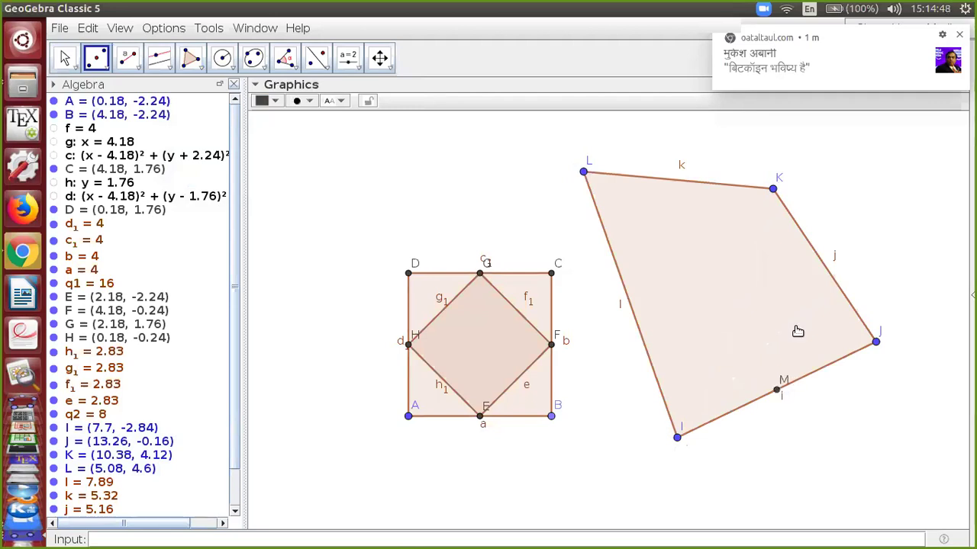
{"action": "left_click", "coordinate": [818, 260]}
{"action": "left_click", "coordinate": [677, 181]}
{"action": "left_click", "coordinate": [630, 304]}
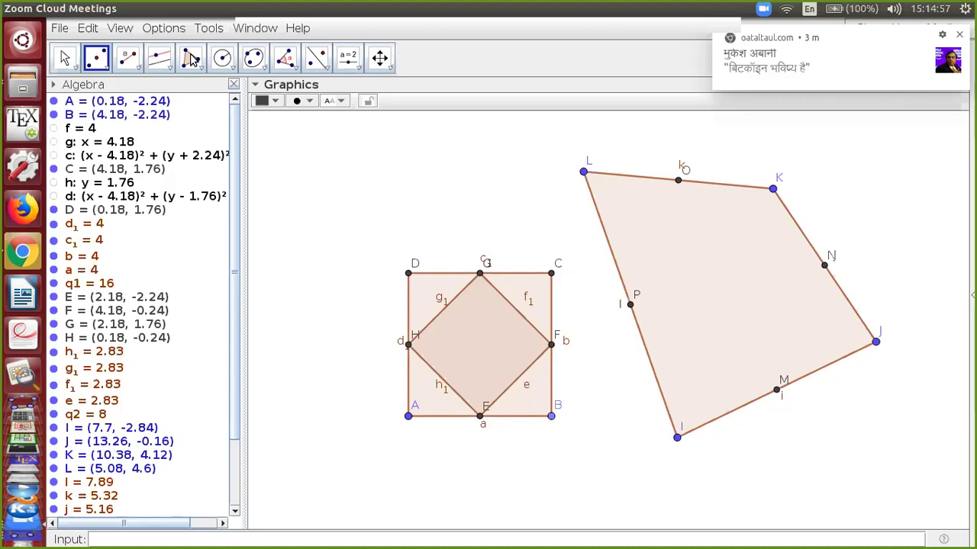
- Join the midpoints into polygon MNOP
{"action": "left_click", "coordinate": [191, 59]}
{"action": "left_click", "coordinate": [777, 392]}
{"action": "left_click", "coordinate": [824, 264]}
{"action": "left_click", "coordinate": [678, 181]}
{"action": "left_click", "coordinate": [631, 306]}
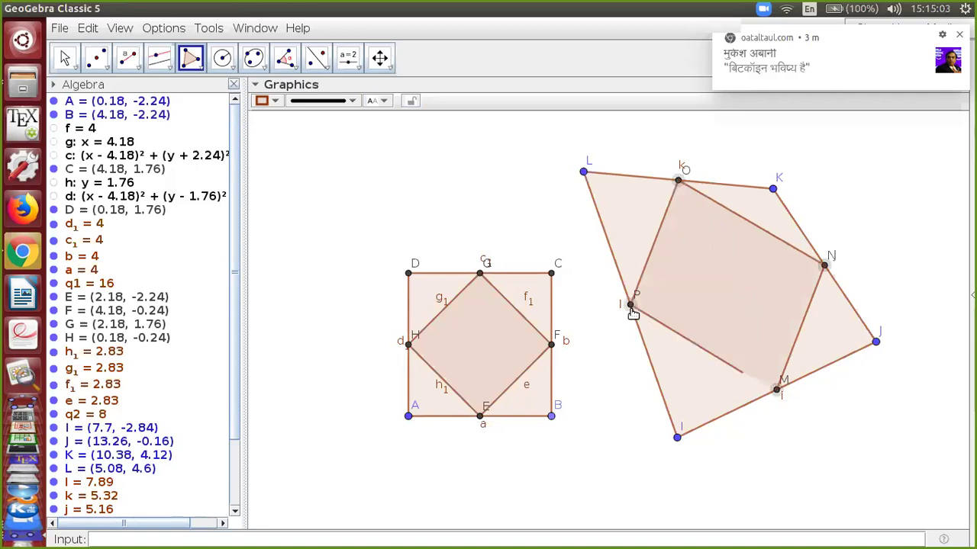
{"action": "left_click", "coordinate": [777, 391]}
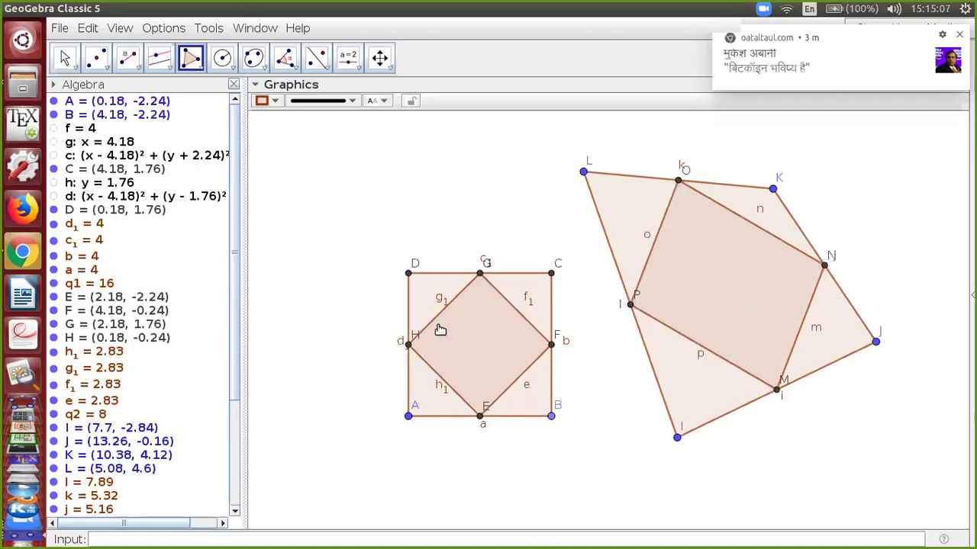
{"action": "right_click", "coordinate": [476, 312]}
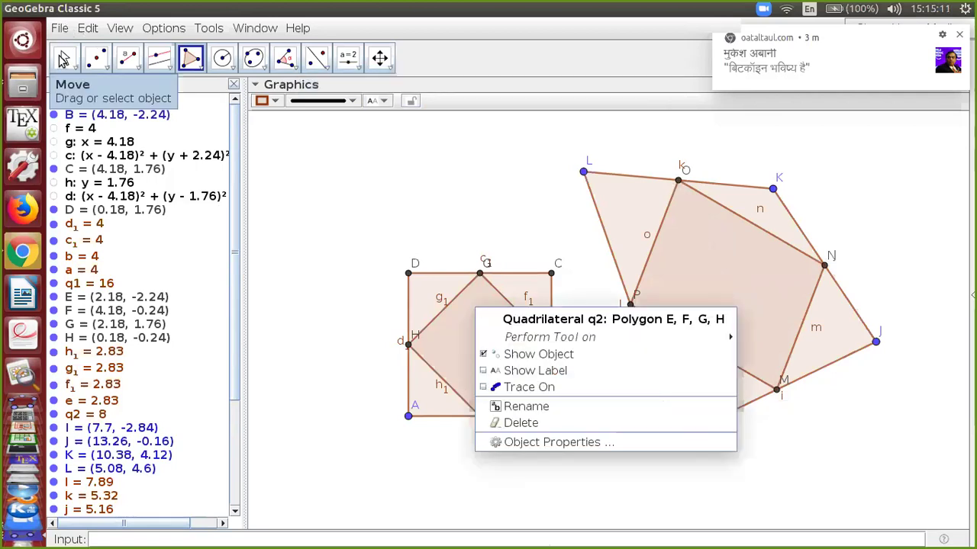
{"action": "left_click", "coordinate": [62, 55]}
{"action": "scroll", "coordinate": [229, 313], "scroll_direction": "down", "scroll_amount": 5}
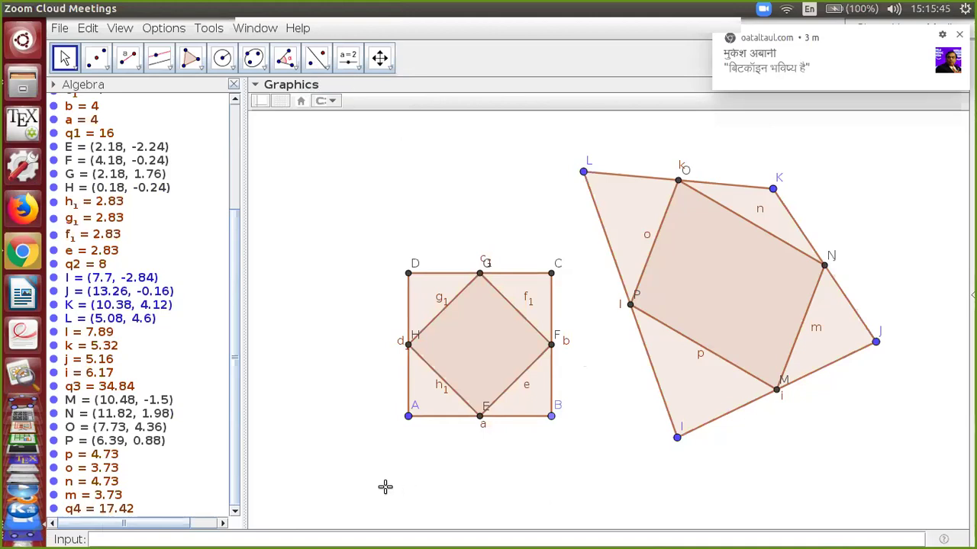
- Start a text label at the lower left reading 'Area IJKL ='
{"action": "left_click", "coordinate": [359, 73]}
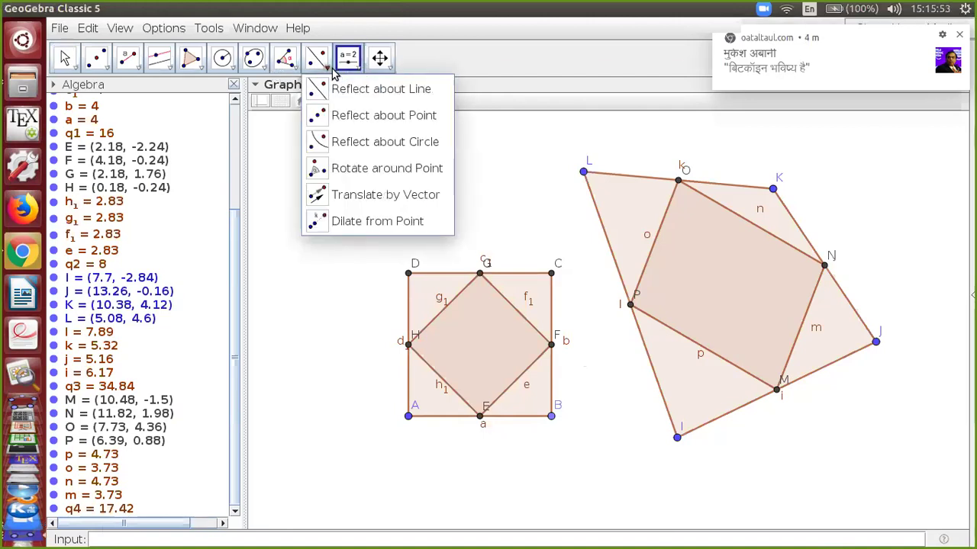
{"action": "left_click", "coordinate": [372, 115]}
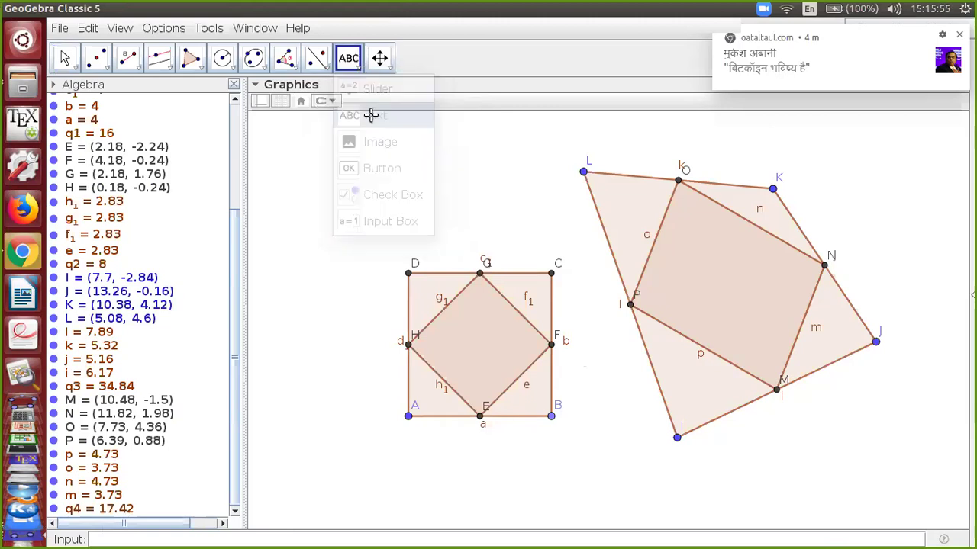
{"action": "left_click", "coordinate": [311, 480]}
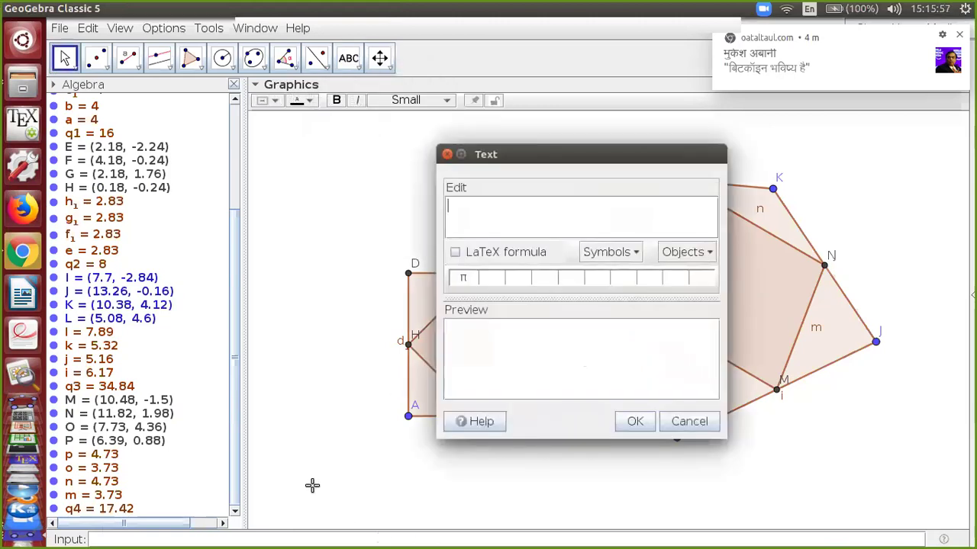
{"action": "type", "text": "Are"}
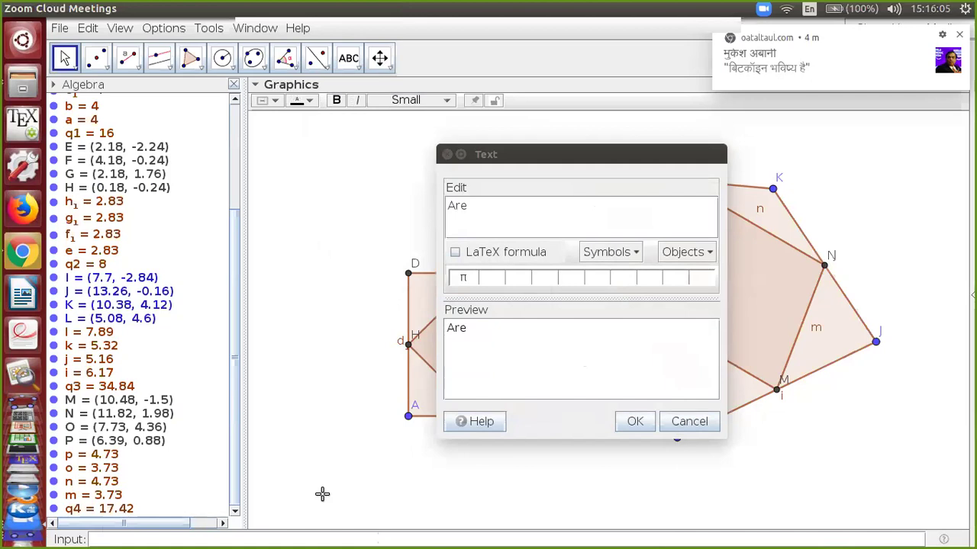
{"action": "left_click", "coordinate": [473, 207]}
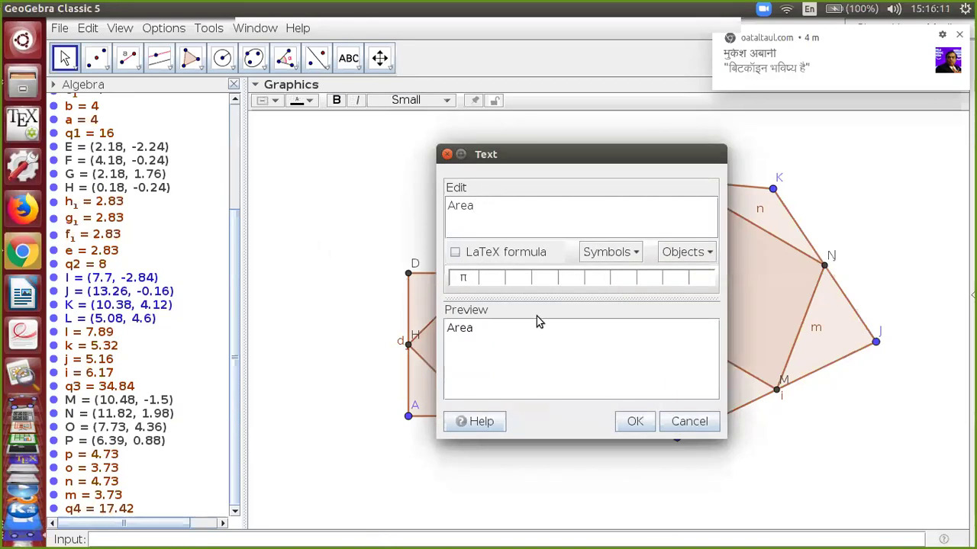
{"action": "type", "text": "IJKL"}
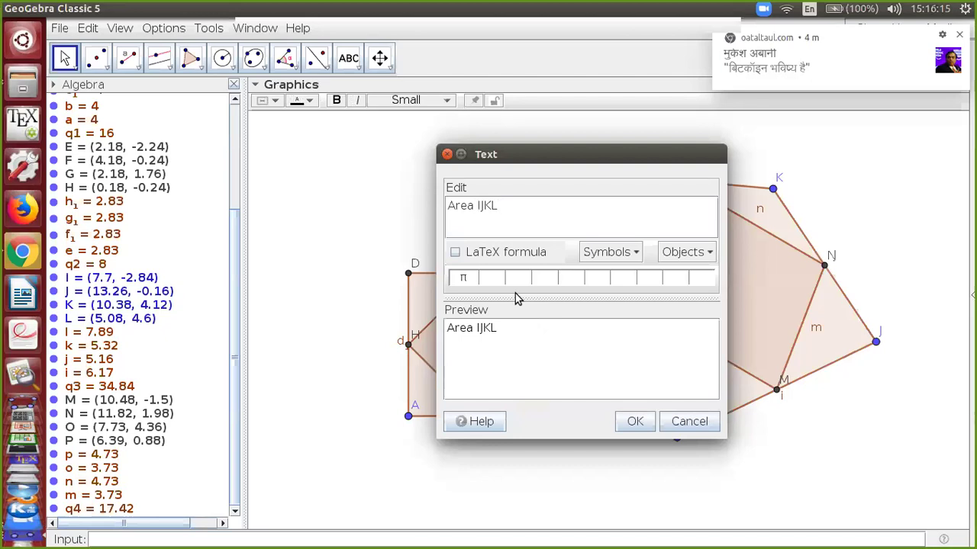
{"action": "type", "text": " ="}
- Insert IJKL's area q3 into the label and move it beneath IJKL
{"action": "left_click", "coordinate": [710, 259]}
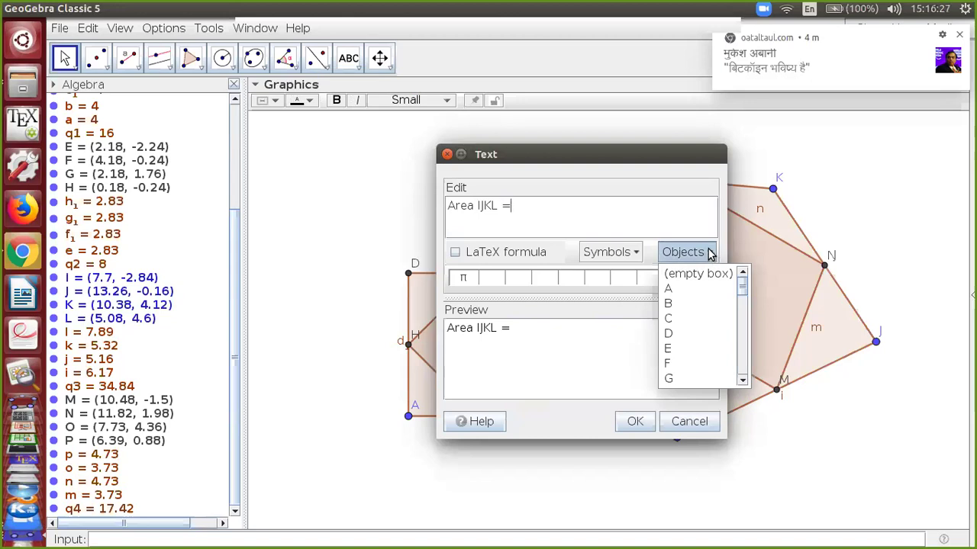
{"action": "left_click_drag", "start_coordinate": [740, 288], "coordinate": [734, 378]}
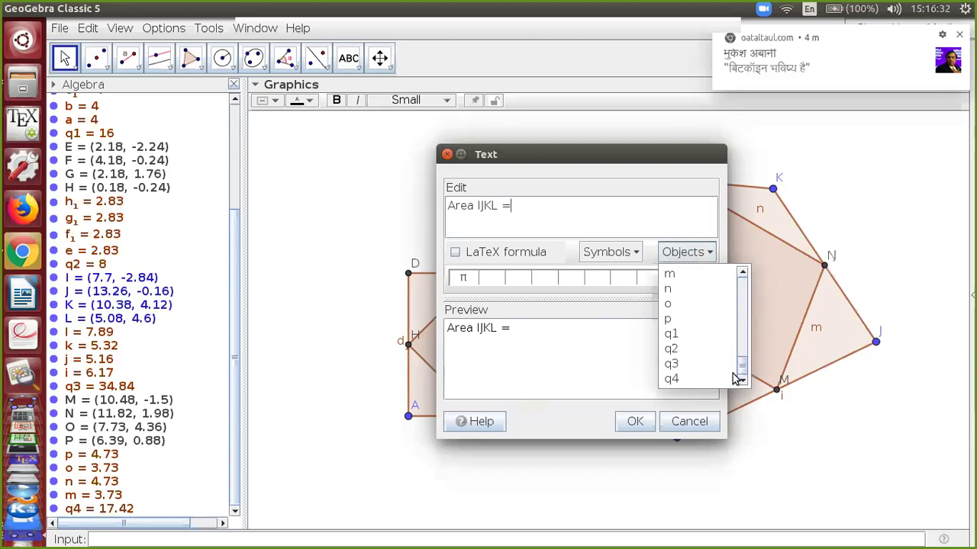
{"action": "left_click", "coordinate": [671, 364]}
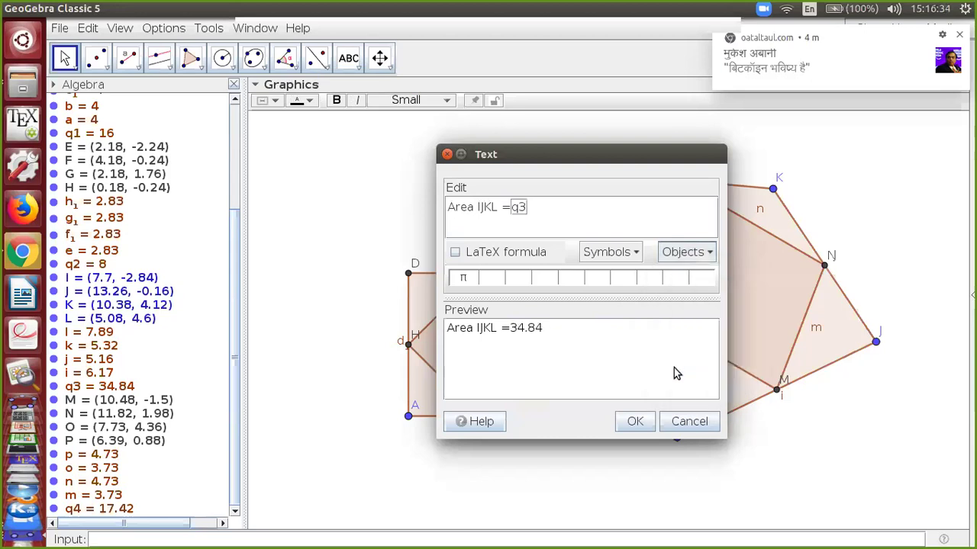
{"action": "left_click", "coordinate": [635, 422]}
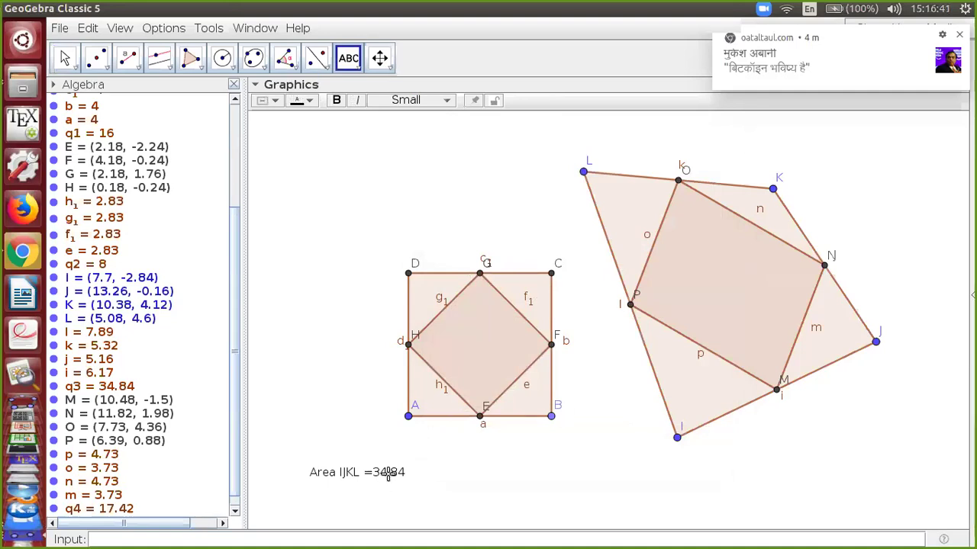
{"action": "left_click_drag", "start_coordinate": [388, 473], "coordinate": [752, 476]}
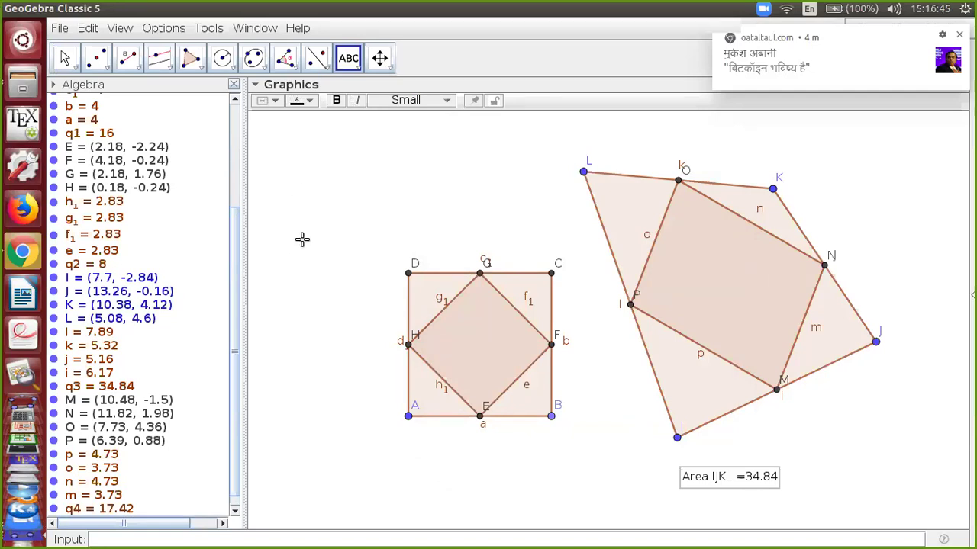
{"action": "left_click", "coordinate": [678, 504]}
- Complete the 'Area MNOP' label with q4, then drag vertex K right to change both areas
{"action": "type", "text": "Area"}
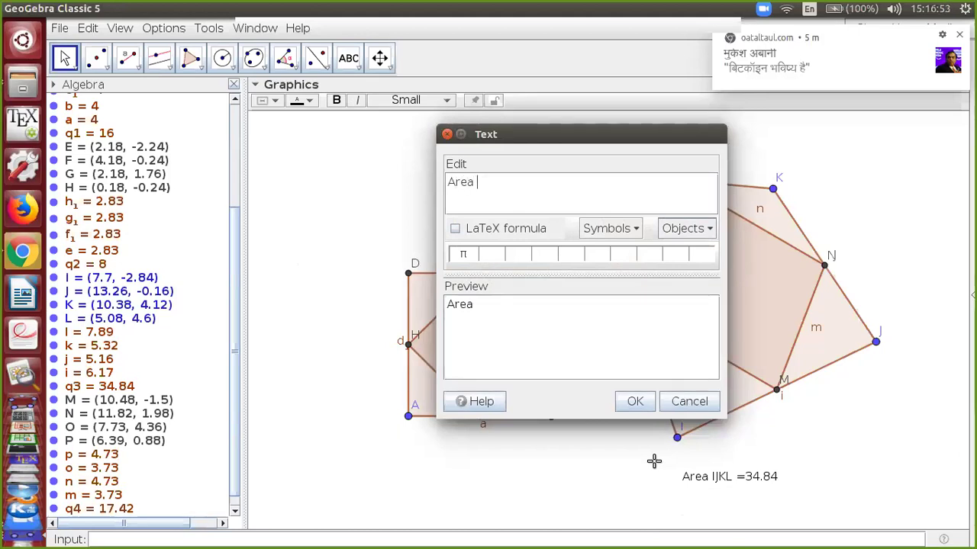
{"action": "type", "text": " MNOP="}
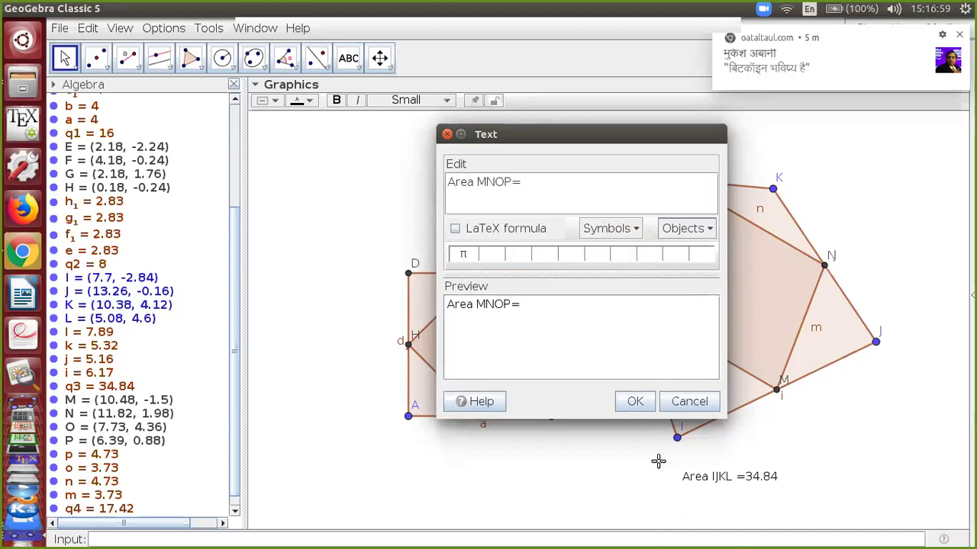
{"action": "left_click", "coordinate": [714, 233]}
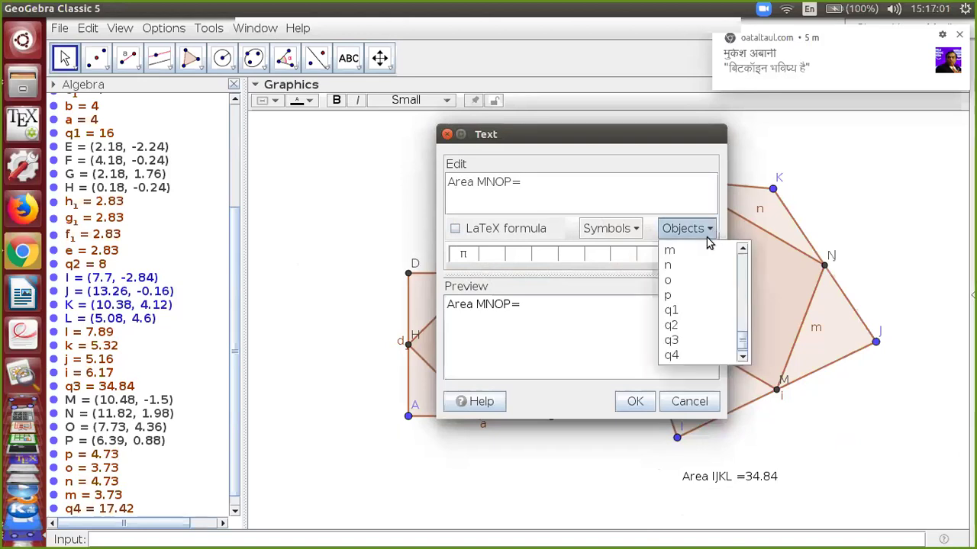
{"action": "left_click", "coordinate": [671, 357]}
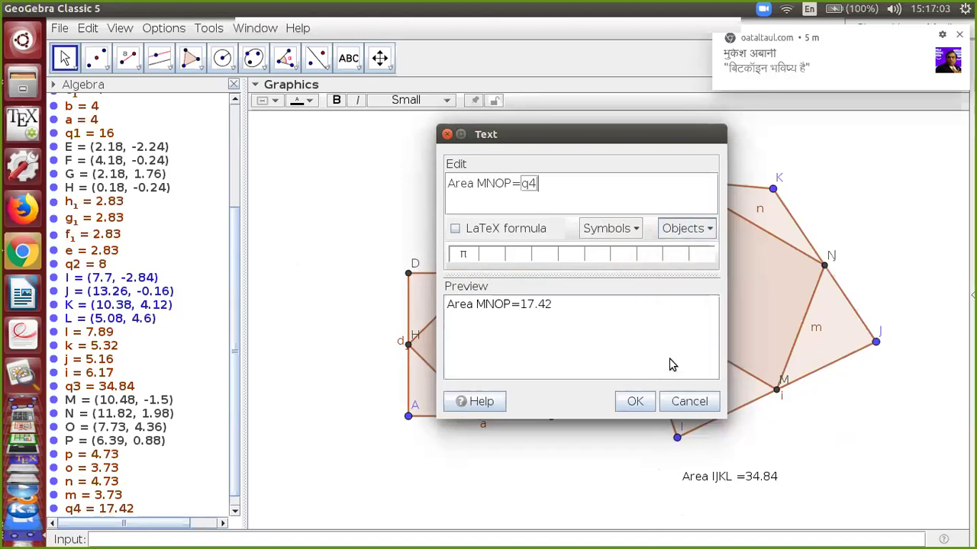
{"action": "left_click", "coordinate": [630, 403]}
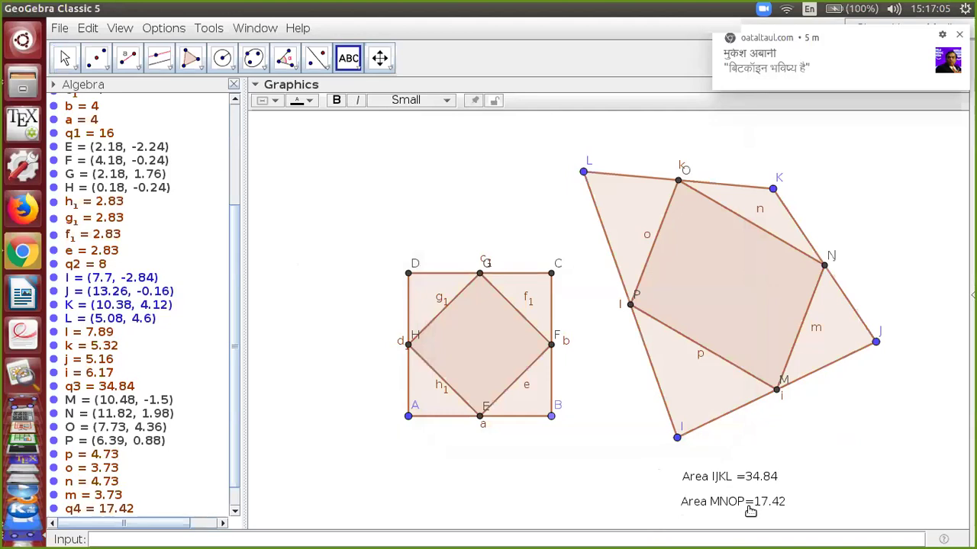
{"action": "left_click", "coordinate": [65, 58]}
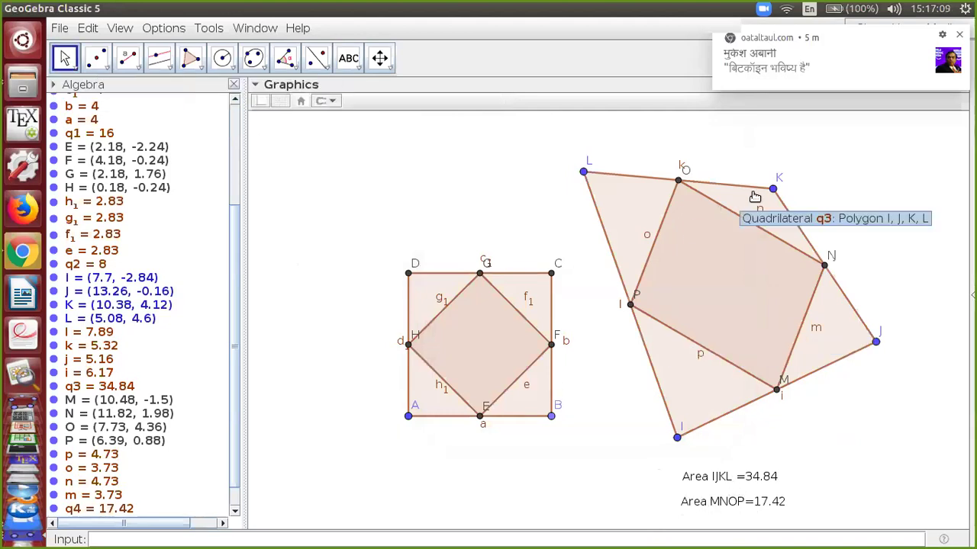
{"action": "left_click_drag", "start_coordinate": [773, 188], "coordinate": [883, 178]}
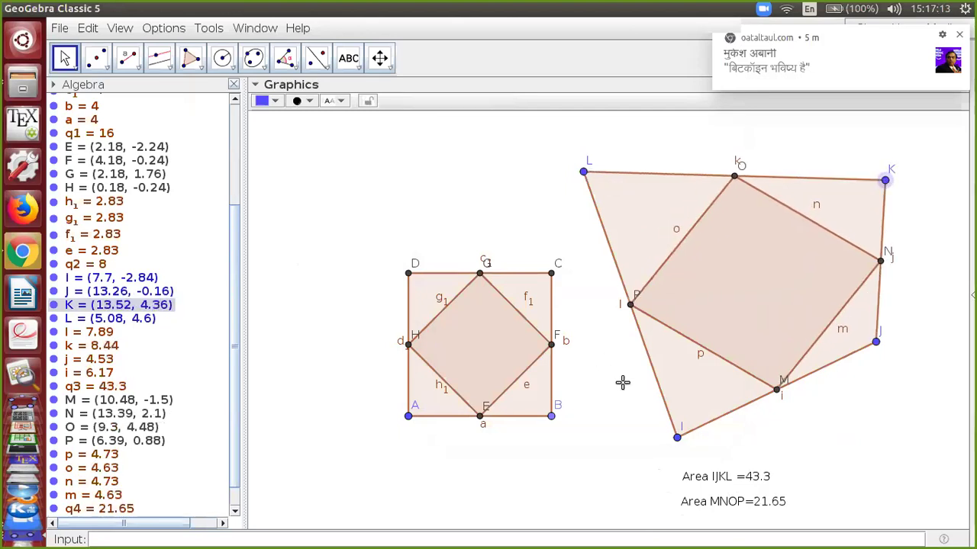
- Drag J down-right and I up-left to enlarge IJKL
{"action": "left_click", "coordinate": [876, 342]}
{"action": "left_click_drag", "start_coordinate": [895, 368], "coordinate": [920, 396]}
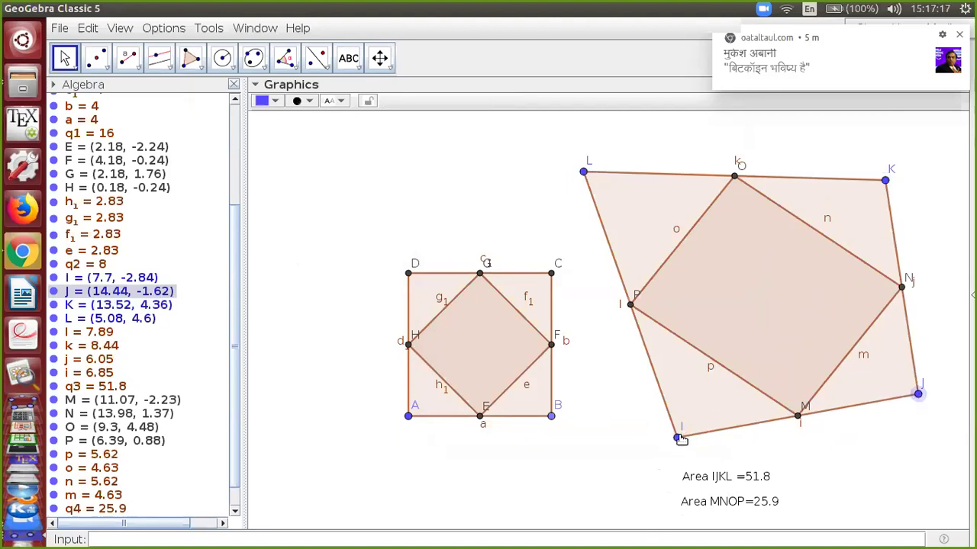
{"action": "left_click_drag", "start_coordinate": [677, 445], "coordinate": [621, 402]}
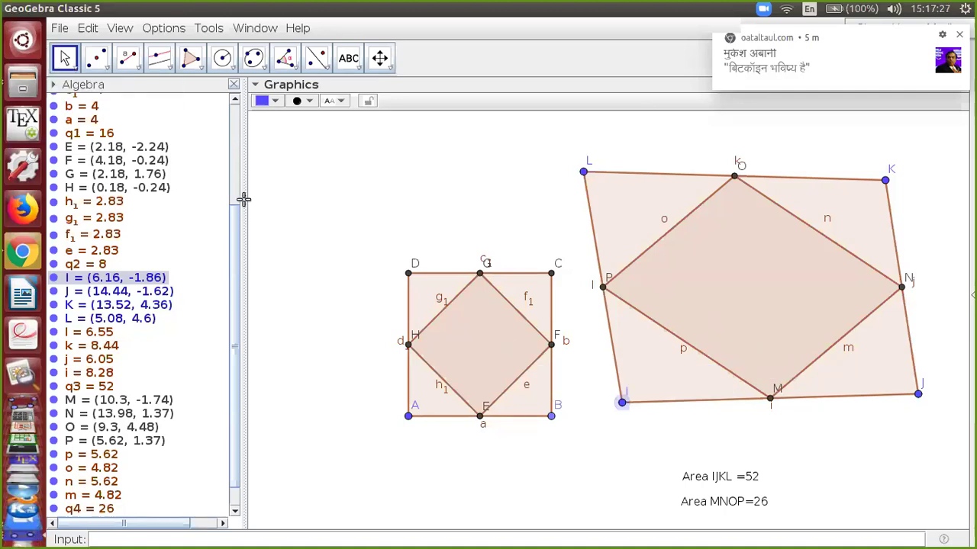
- Move the small squares up-left and the Area IJKL label to the lower middle
{"action": "left_click", "coordinate": [458, 326]}
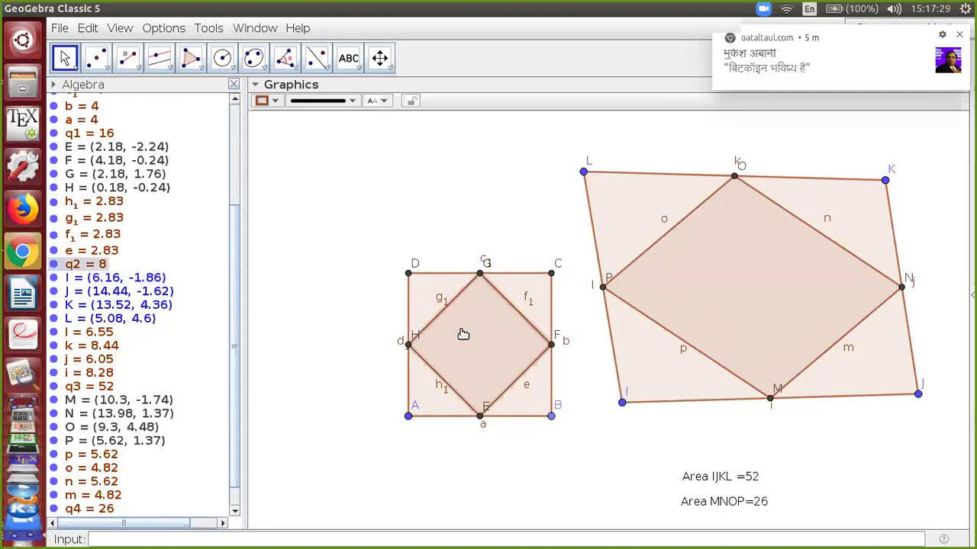
{"action": "left_click_drag", "start_coordinate": [523, 392], "coordinate": [371, 248]}
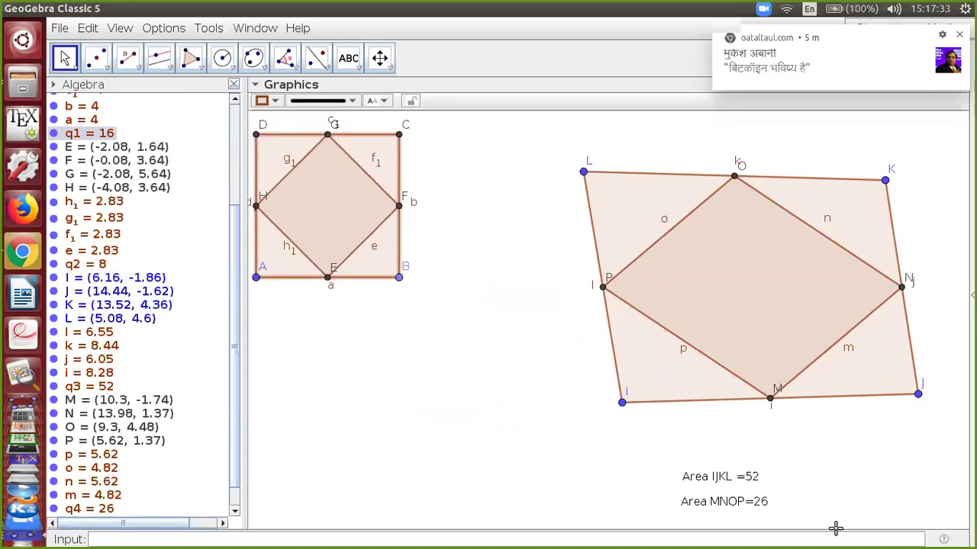
{"action": "left_click_drag", "start_coordinate": [710, 481], "coordinate": [432, 403]}
{"action": "left_click", "coordinate": [730, 492]}
- Drop the Area MNOP label under Area IJKL and open the File menu
{"action": "left_click_drag", "start_coordinate": [730, 492], "coordinate": [438, 433]}
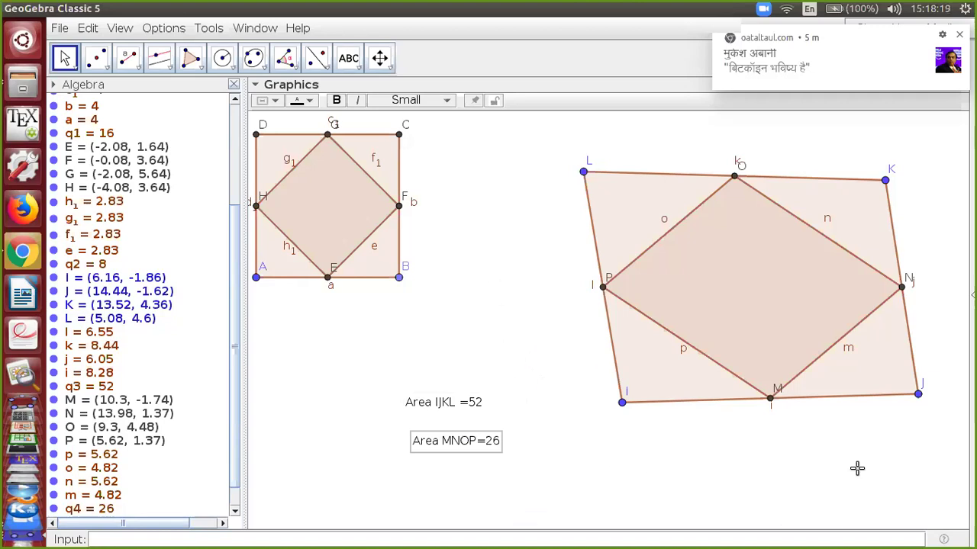
{"action": "left_click", "coordinate": [61, 29]}
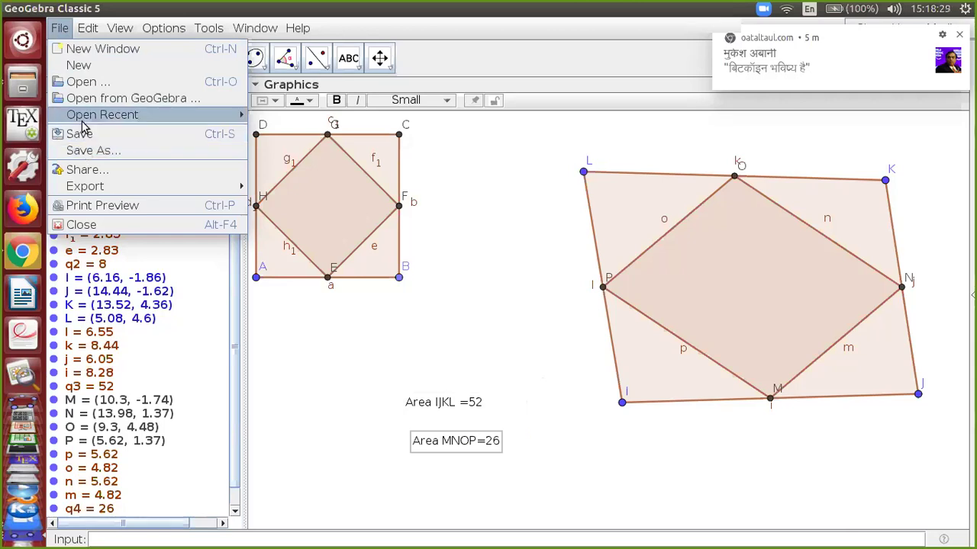
- Start a new construction, discarding the squares without saving
{"action": "left_click", "coordinate": [78, 65]}
{"action": "left_click", "coordinate": [495, 305]}
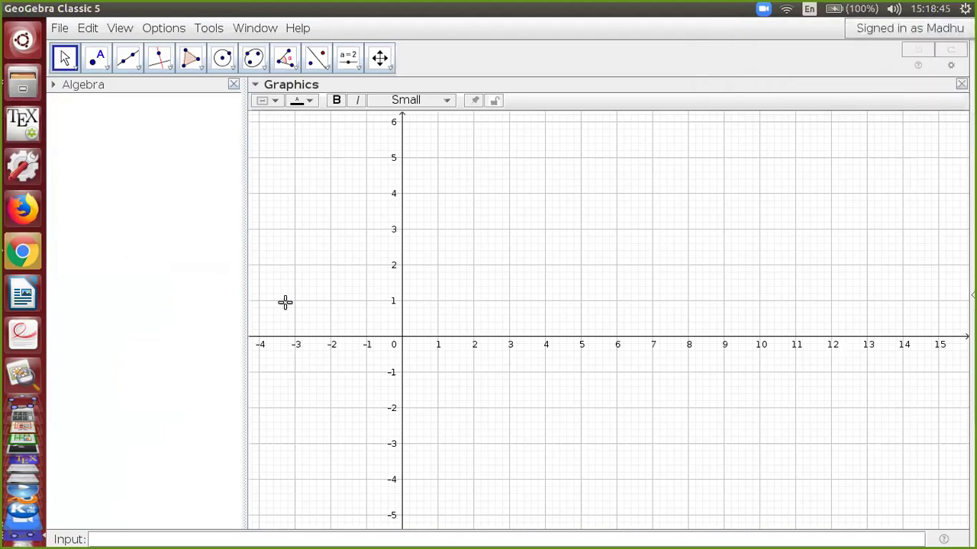
{"action": "left_click_drag", "start_coordinate": [521, 298], "coordinate": [549, 292]}
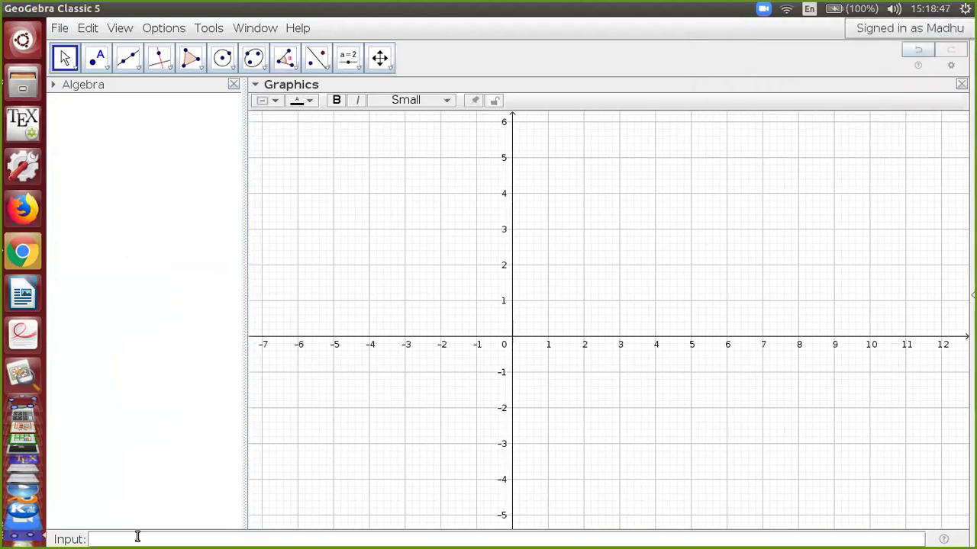
- Narrow the Algebra panel by dragging its divider left
{"action": "left_click", "coordinate": [359, 67]}
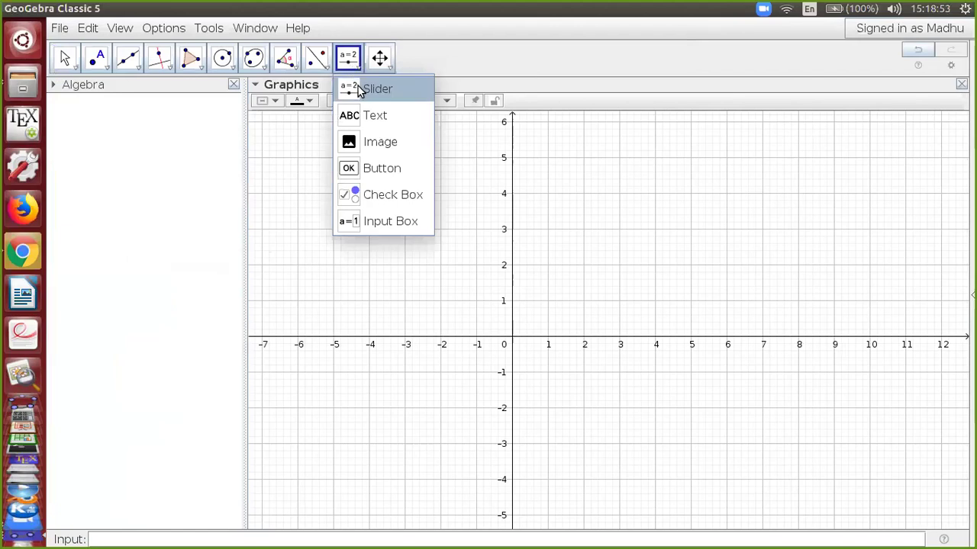
{"action": "left_click", "coordinate": [359, 89]}
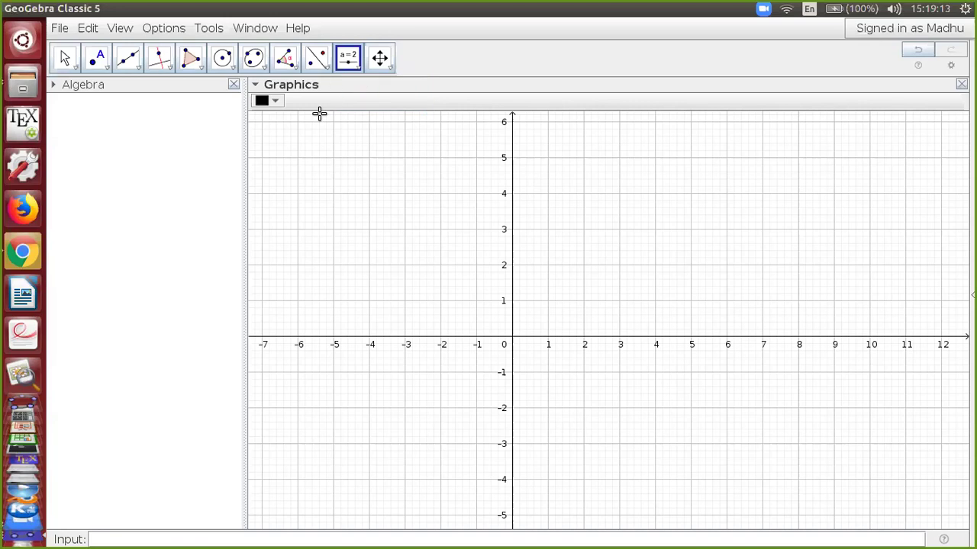
{"action": "left_click", "coordinate": [65, 57]}
{"action": "left_click_drag", "start_coordinate": [236, 165], "coordinate": [184, 168]}
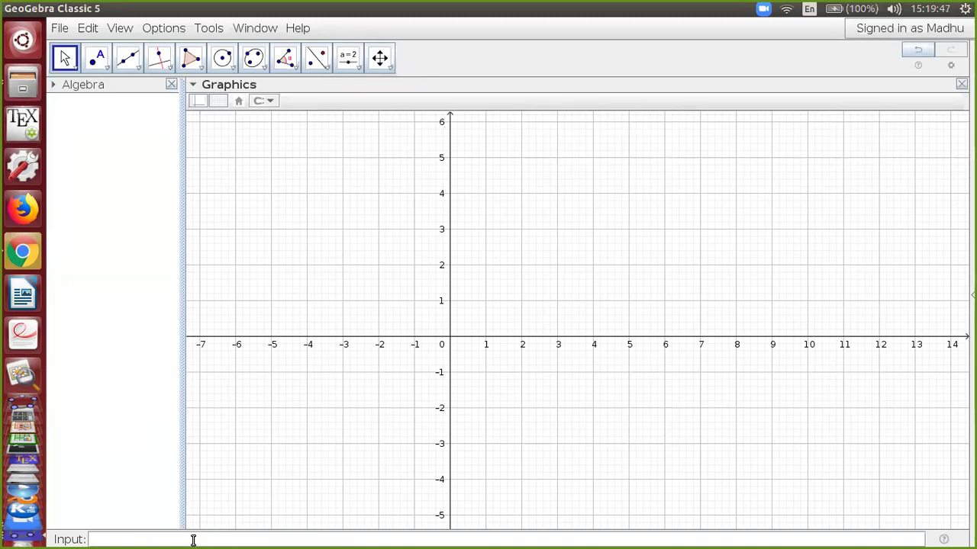
- Place slider a at the top left with range -5 to 5 and increment .01
{"action": "left_click", "coordinate": [126, 539]}
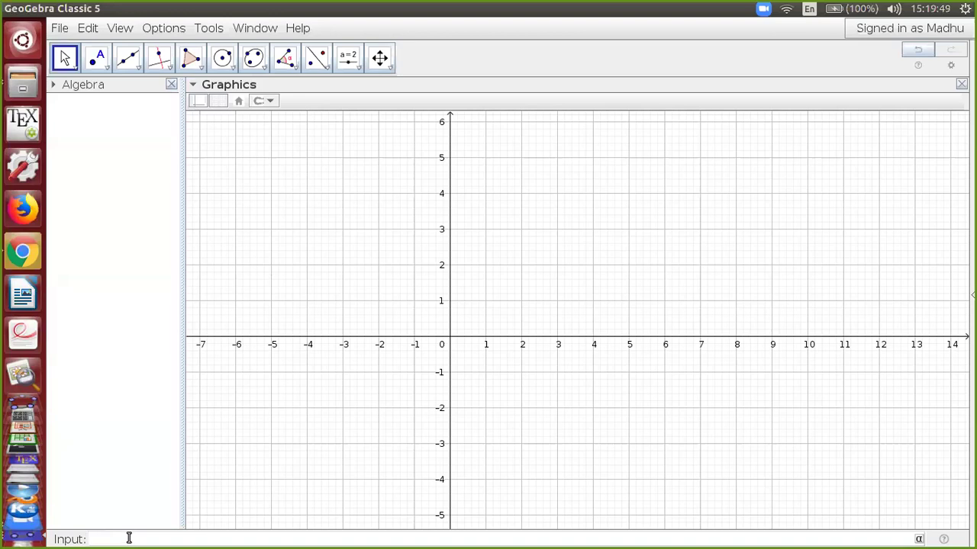
{"action": "left_click", "coordinate": [357, 69]}
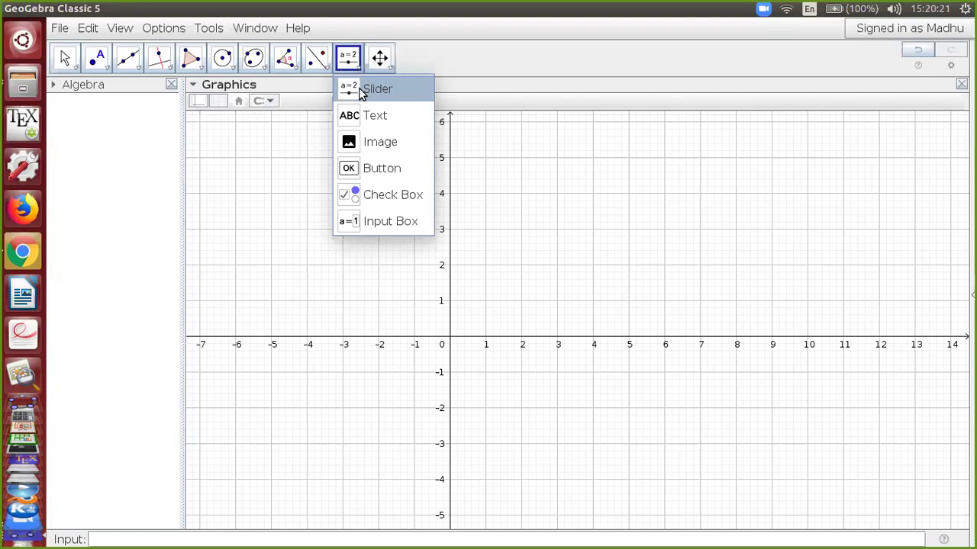
{"action": "left_click", "coordinate": [362, 92]}
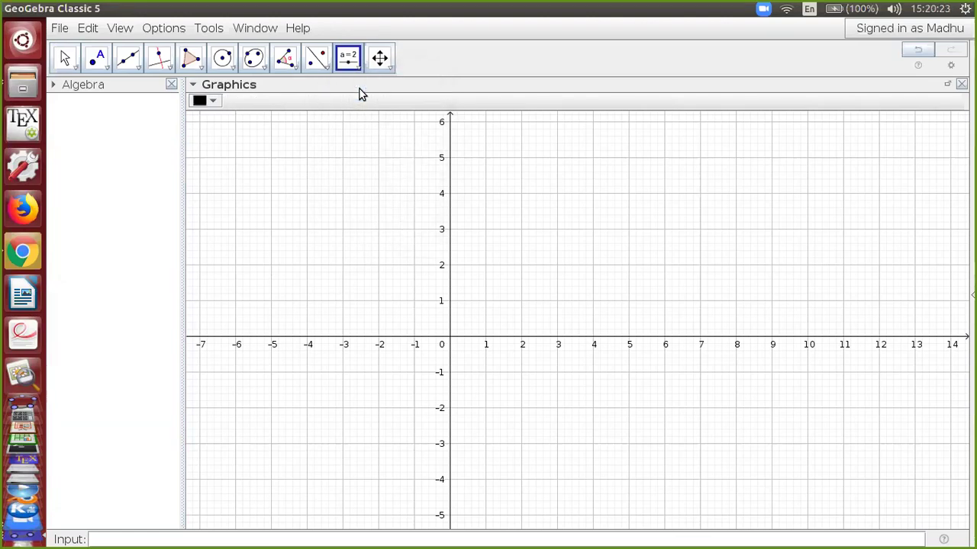
{"action": "left_click", "coordinate": [222, 152]}
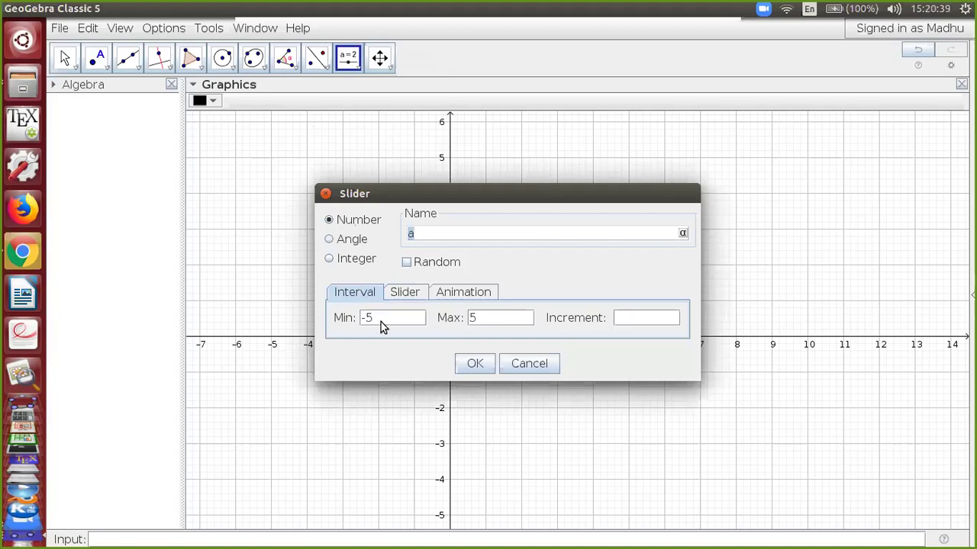
{"action": "left_click", "coordinate": [622, 322]}
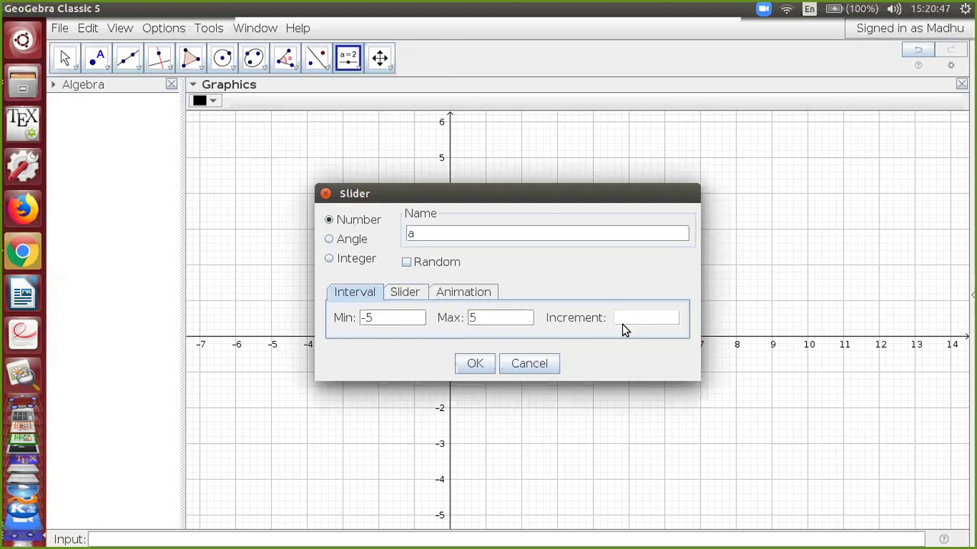
{"action": "type", "text": ".01"}
{"action": "left_click", "coordinate": [474, 367]}
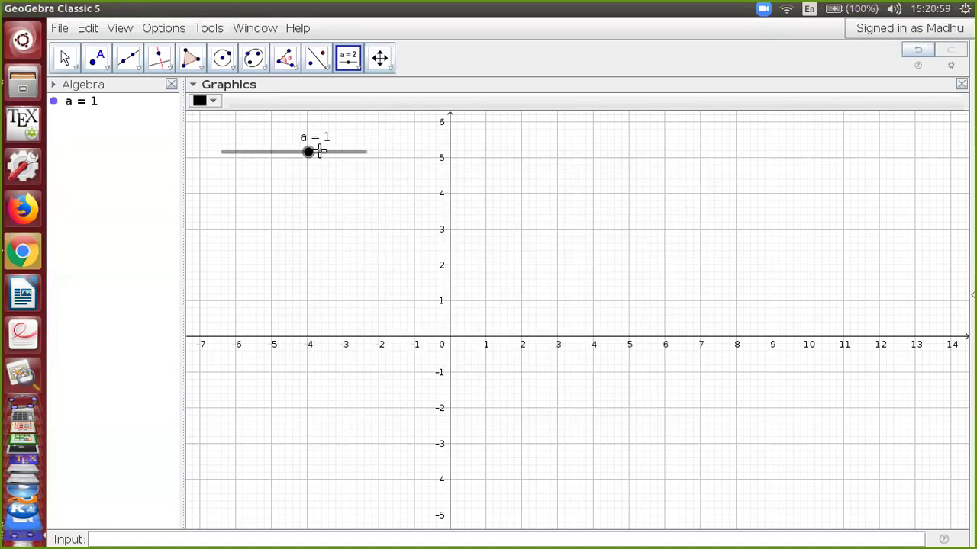
{"action": "left_click", "coordinate": [63, 57]}
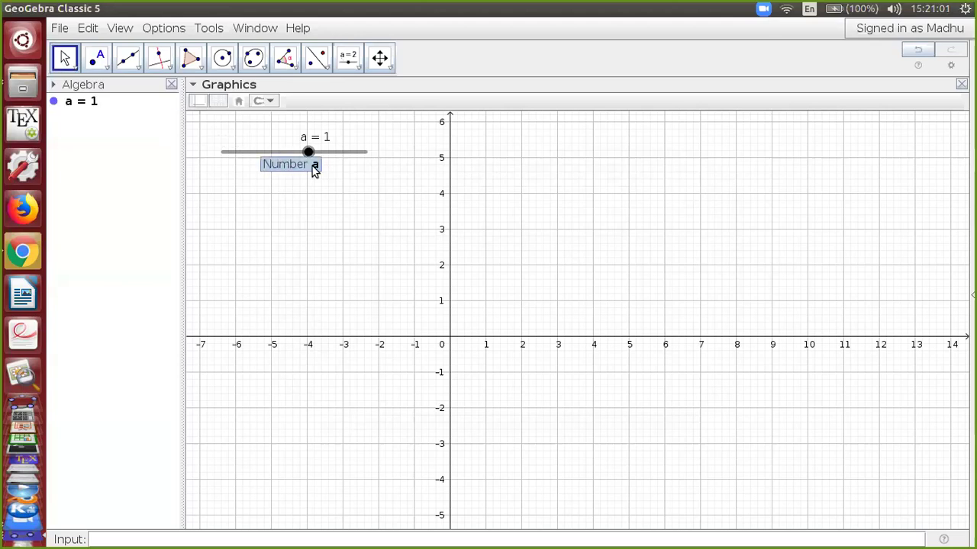
{"action": "left_click", "coordinate": [150, 539]}
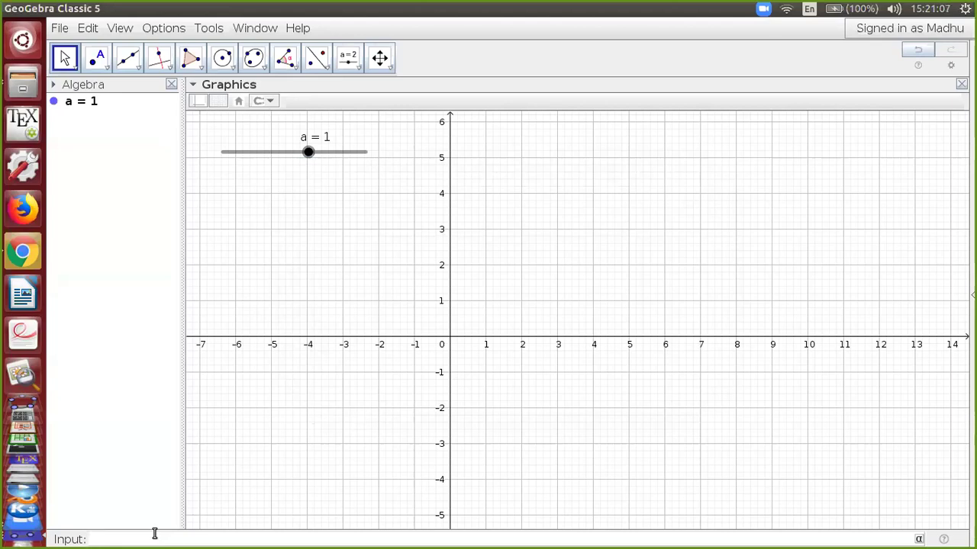
- Enter point (a, a^2) in the Input bar and drag slider a to 1.2
{"action": "type", "text": "(a,a^2"}
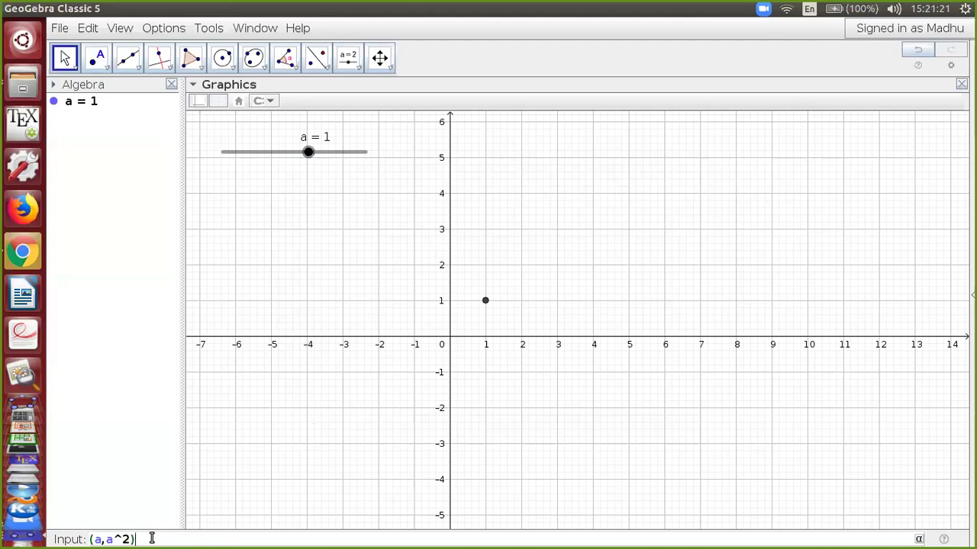
{"action": "key", "text": "Return"}
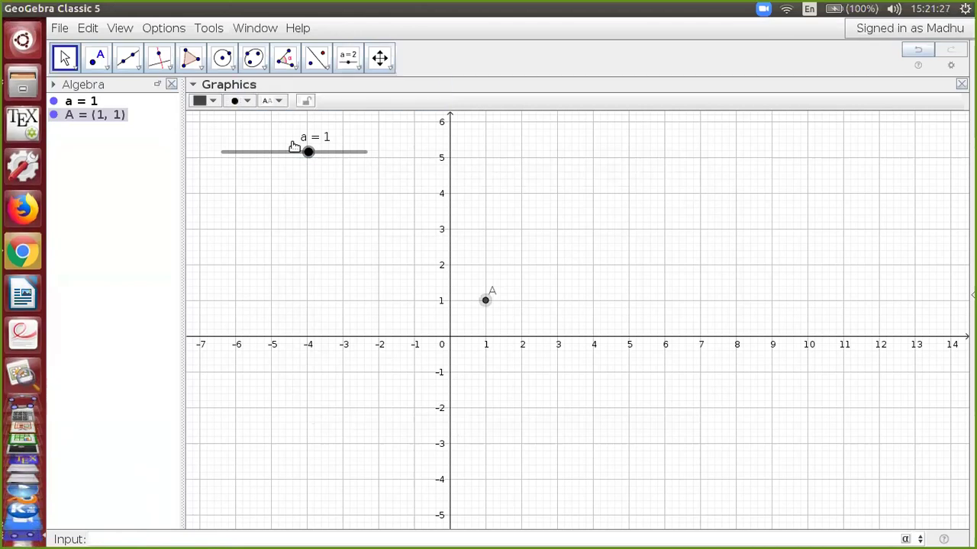
{"action": "mouse_move", "coordinate": [308, 153]}
{"action": "left_mouse_down"}
{"action": "mouse_move", "coordinate": [335, 159]}
{"action": "mouse_move", "coordinate": [311, 172]}
{"action": "left_mouse_up"}
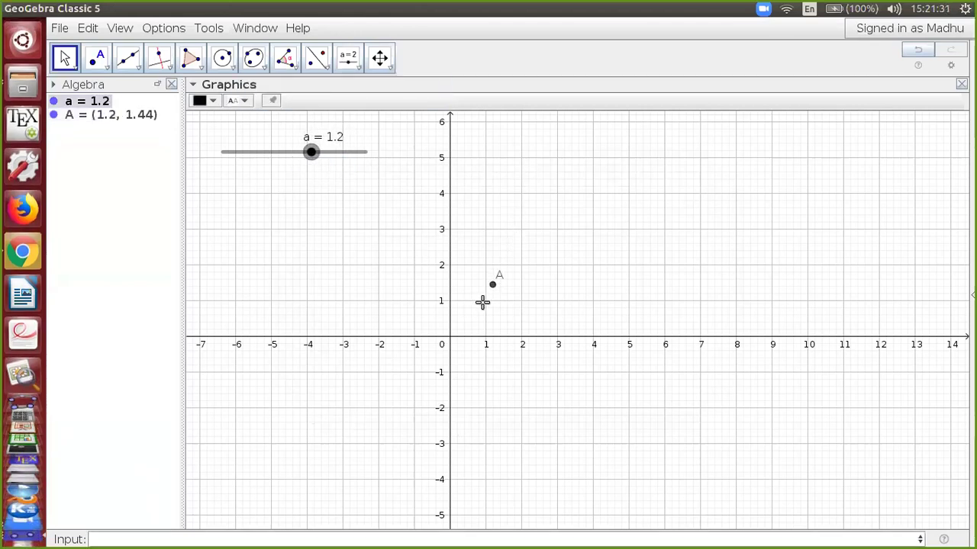
- Turn on trace for point A and colour it crimson
{"action": "right_click", "coordinate": [494, 286]}
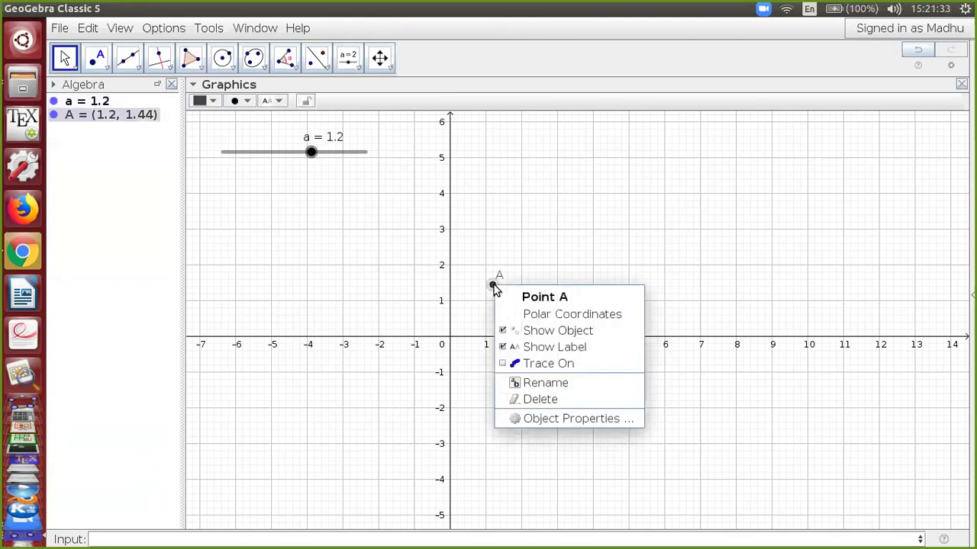
{"action": "left_click", "coordinate": [526, 364]}
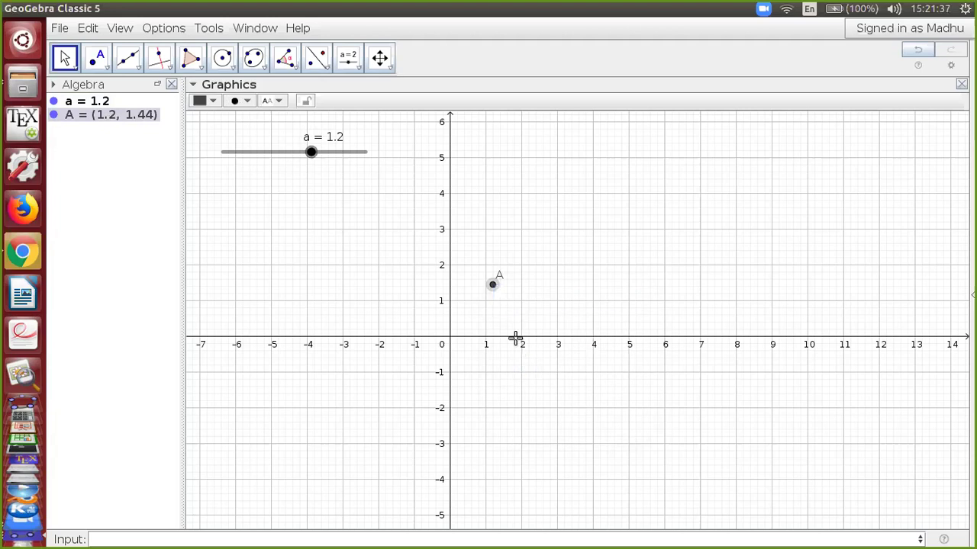
{"action": "right_click", "coordinate": [494, 286]}
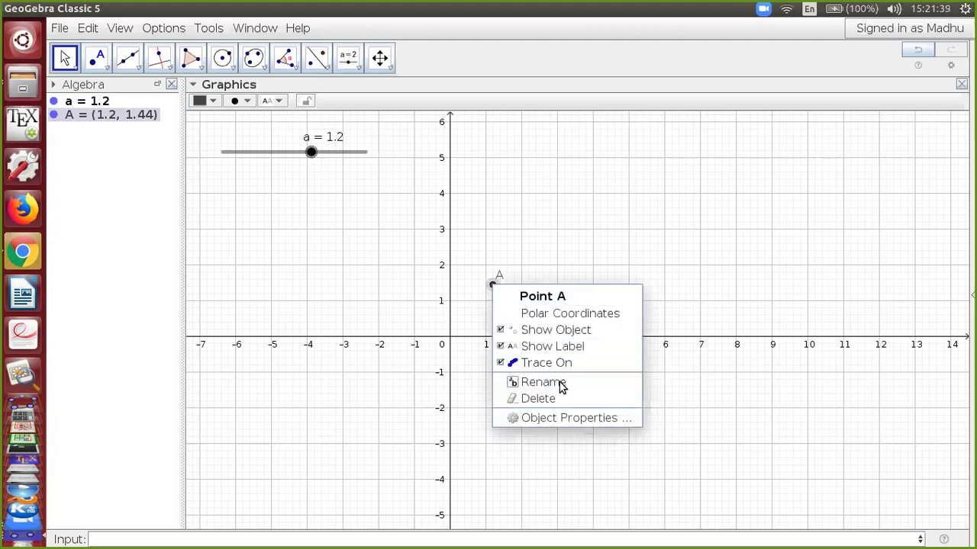
{"action": "left_click", "coordinate": [563, 418]}
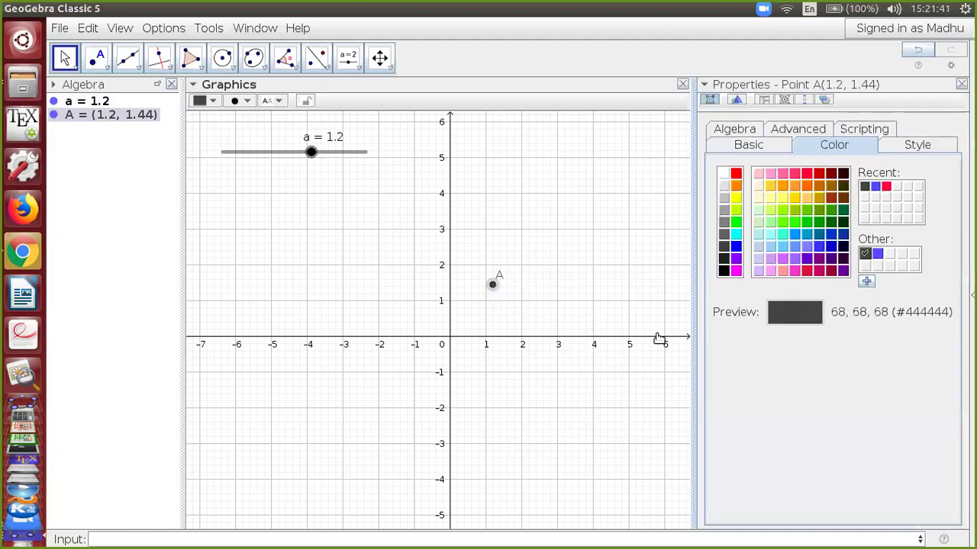
{"action": "left_click", "coordinate": [806, 271]}
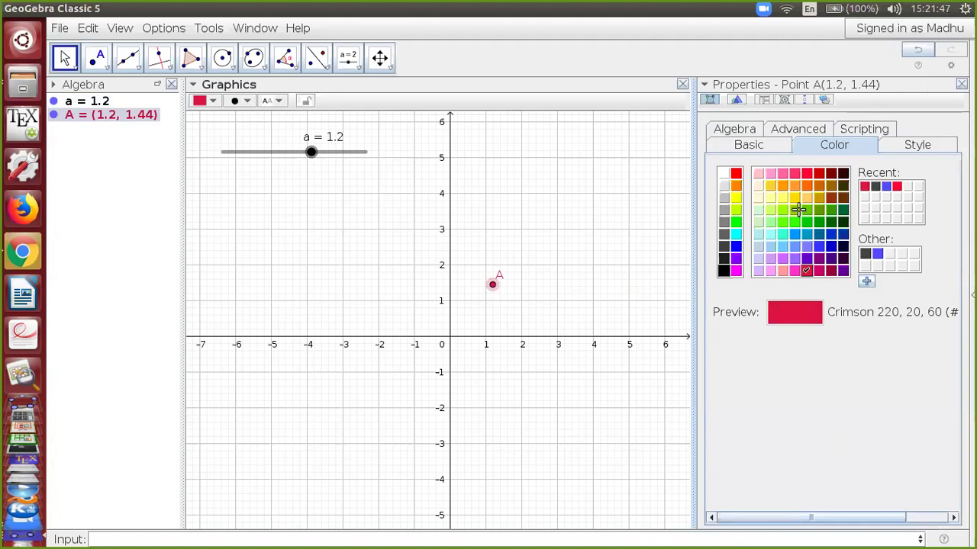
- Animate slider a so A traces a parabola, then stop the animation
{"action": "right_click", "coordinate": [313, 152]}
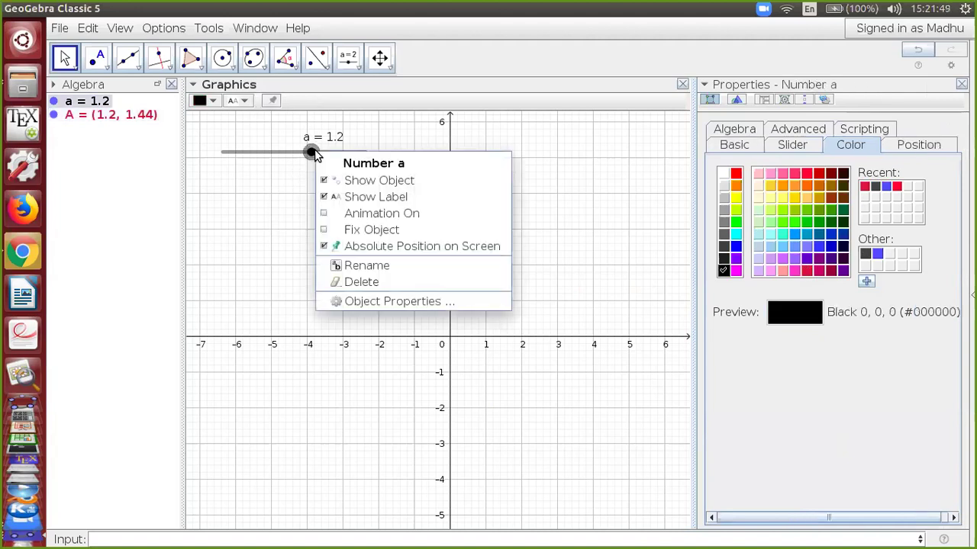
{"action": "left_click", "coordinate": [361, 214]}
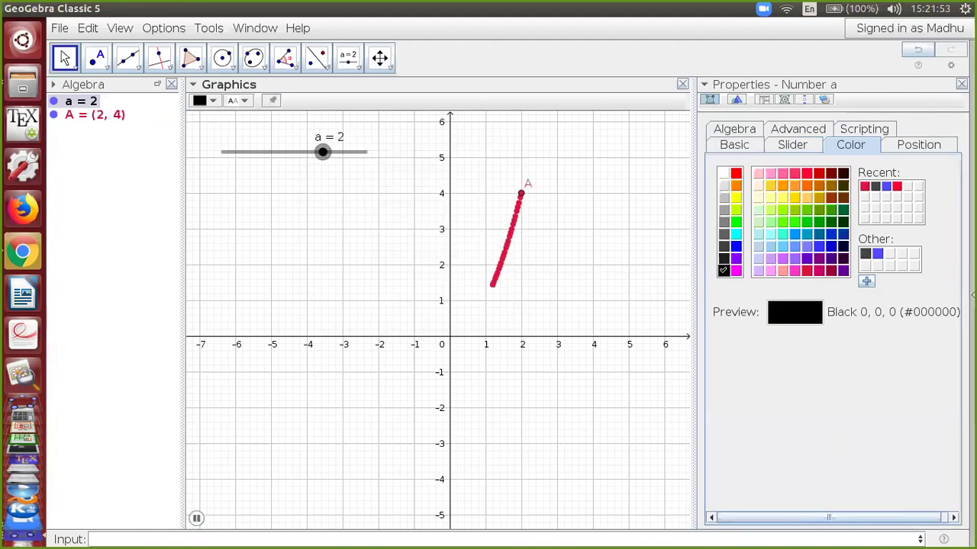
{"action": "left_click", "coordinate": [277, 540]}
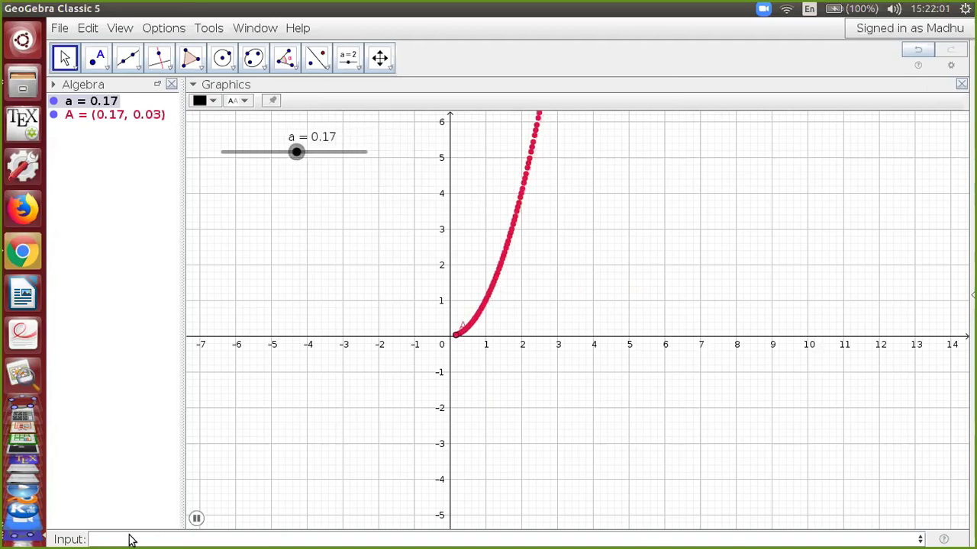
{"action": "left_click", "coordinate": [195, 521]}
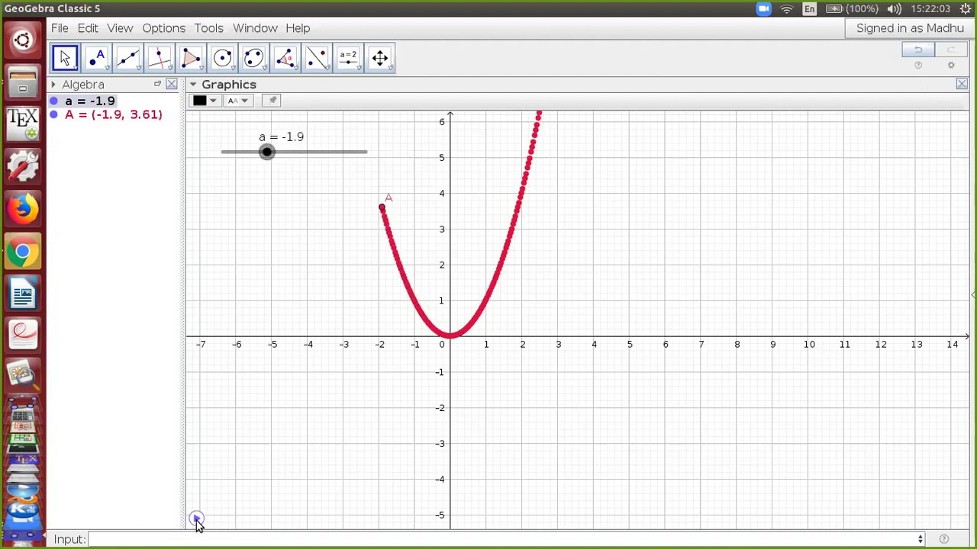
- Enter point B = (a, sin(a)) and turn on its trace
{"action": "left_click", "coordinate": [143, 538]}
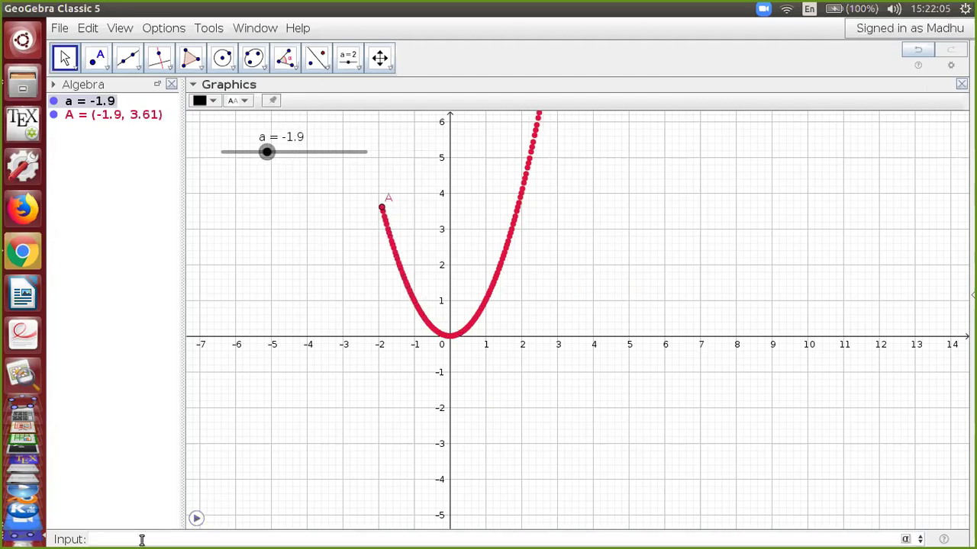
{"action": "type", "text": "(a,"}
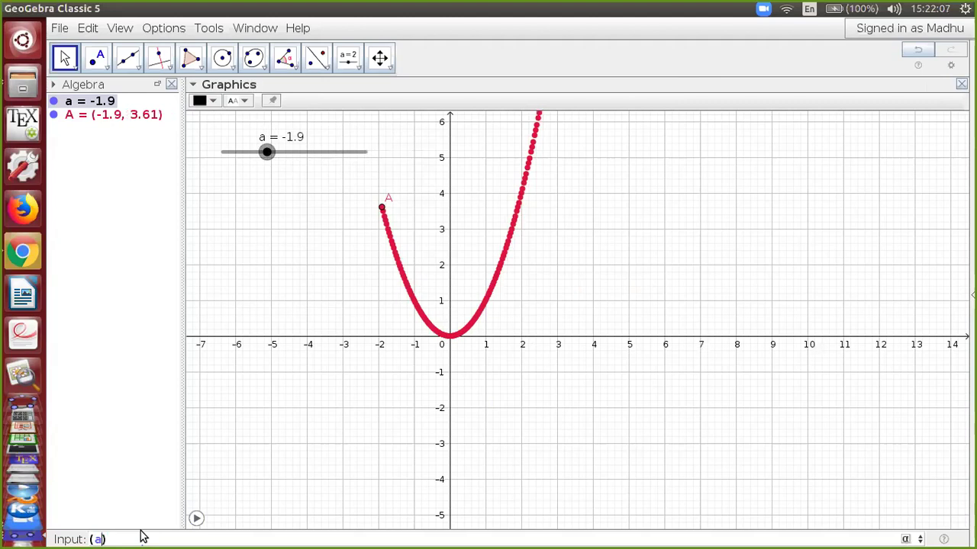
{"action": "type", "text": "sin(a"}
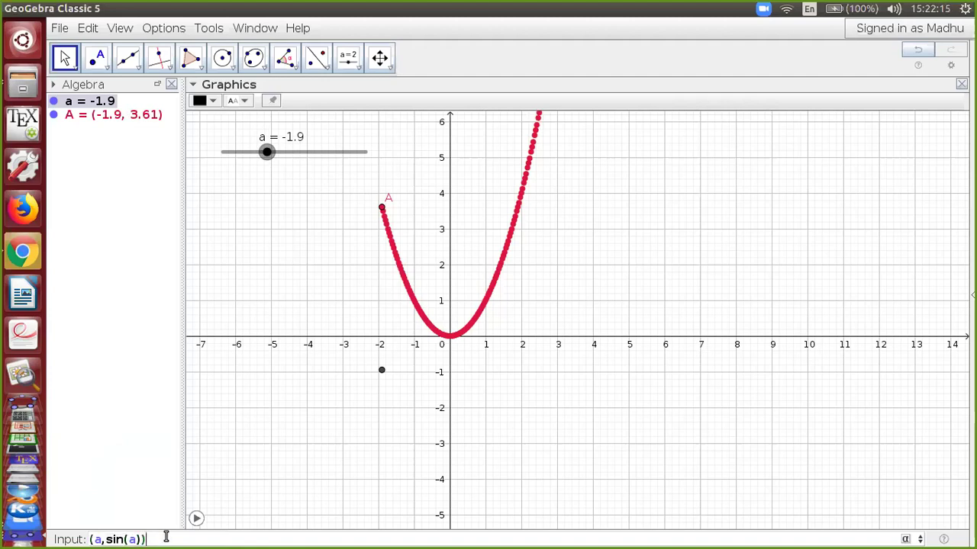
{"action": "key", "text": "Return"}
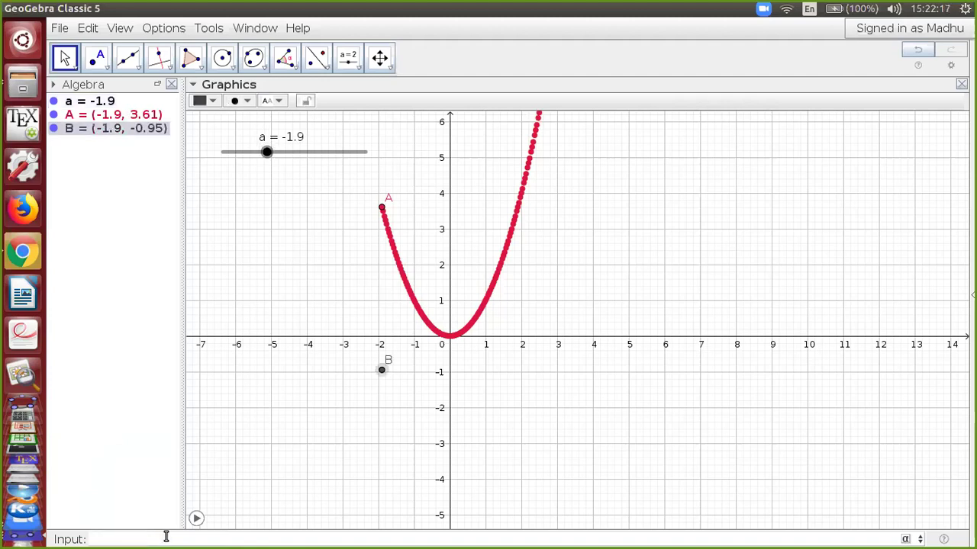
{"action": "right_click", "coordinate": [382, 371]}
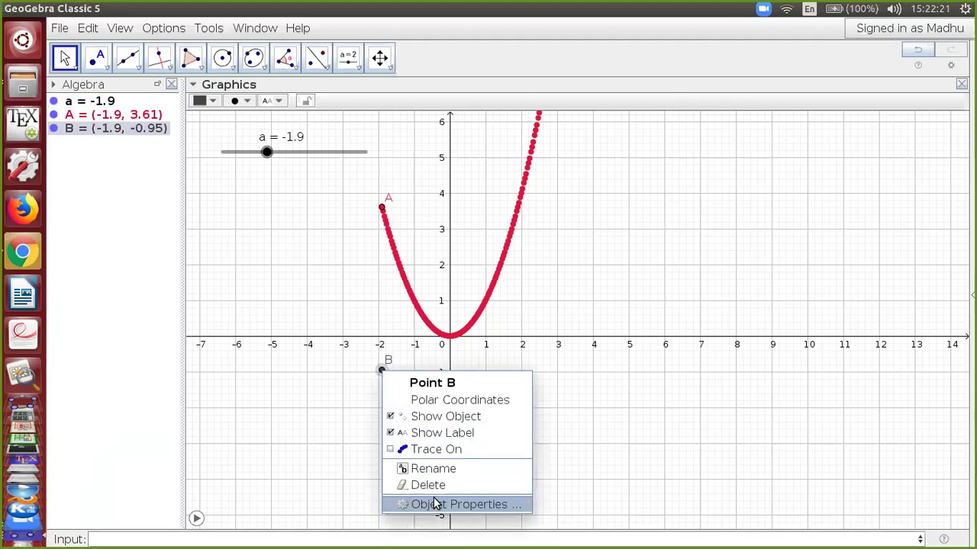
{"action": "left_click", "coordinate": [446, 453]}
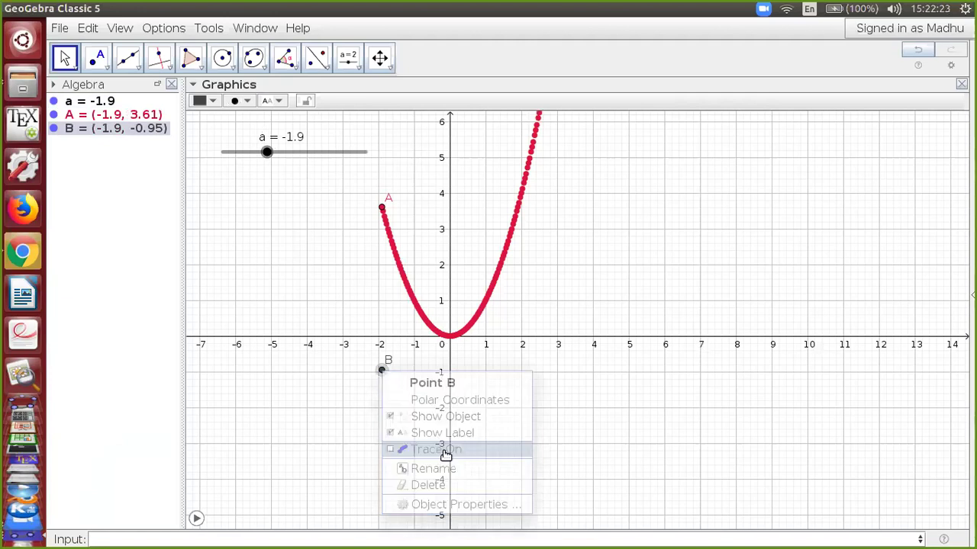
- Colour point B blue and play slider a's animation
{"action": "right_click", "coordinate": [381, 373]}
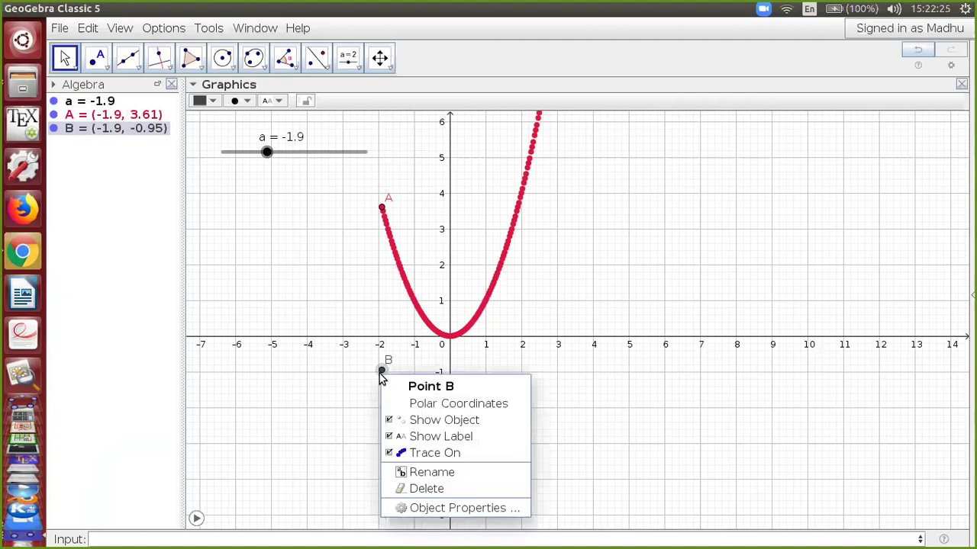
{"action": "left_click", "coordinate": [439, 509]}
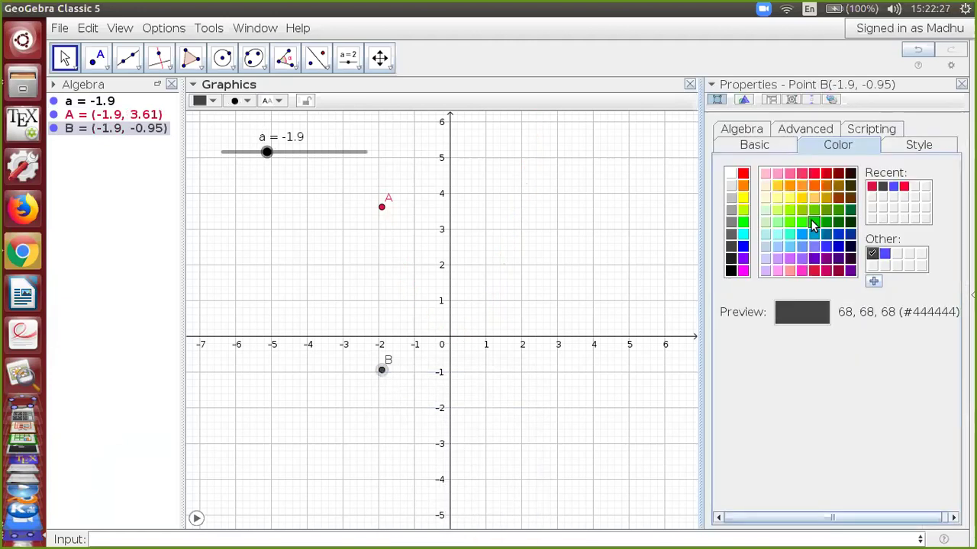
{"action": "left_click", "coordinate": [826, 245]}
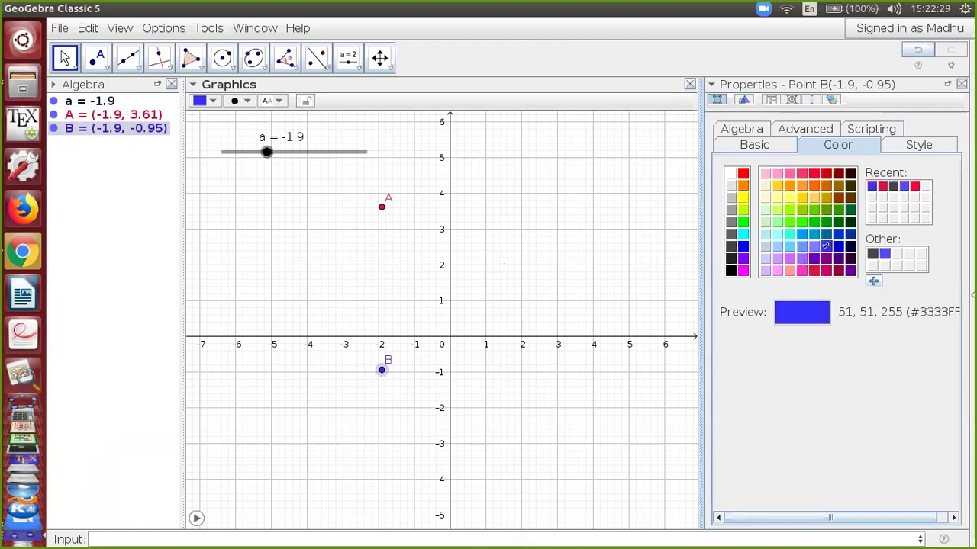
{"action": "left_click", "coordinate": [961, 84]}
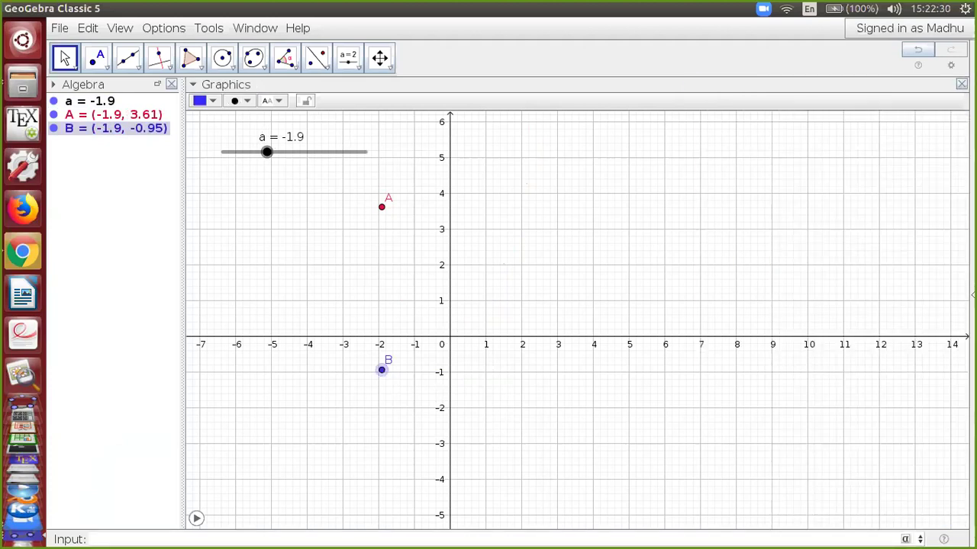
{"action": "left_click", "coordinate": [196, 519]}
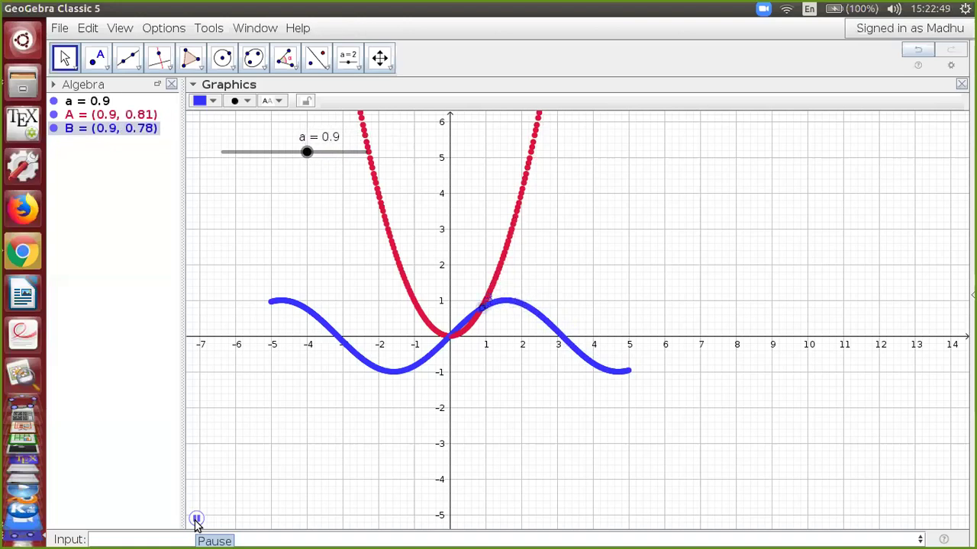
- Pause the animation at a = -1 and pan the view to erase B's traced curves
{"action": "left_click", "coordinate": [196, 519]}
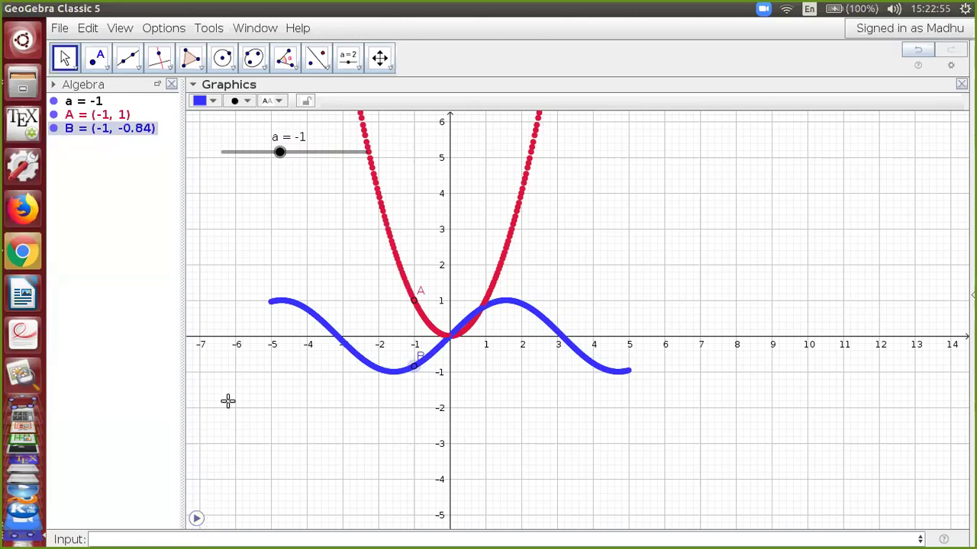
{"action": "left_click", "coordinate": [380, 58]}
{"action": "left_click", "coordinate": [380, 58]}
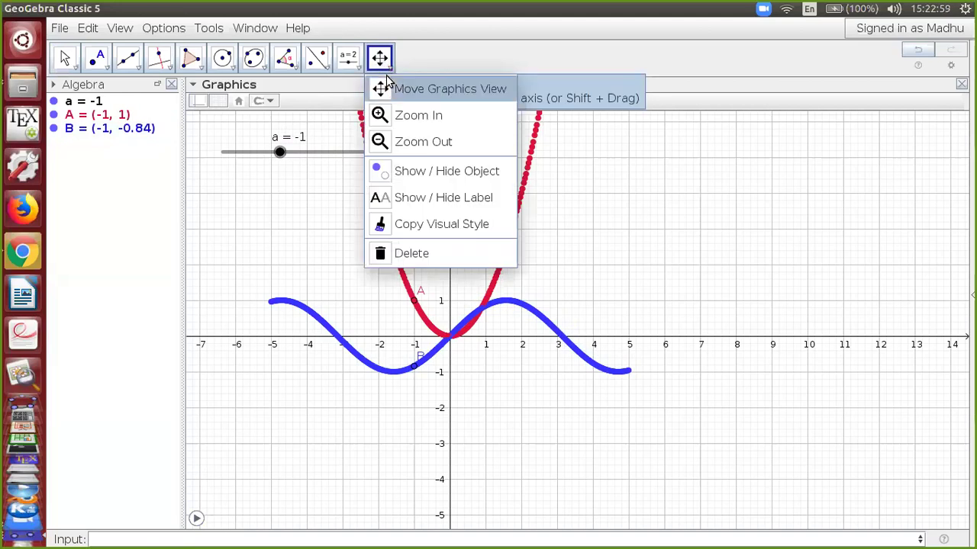
{"action": "left_click", "coordinate": [410, 92]}
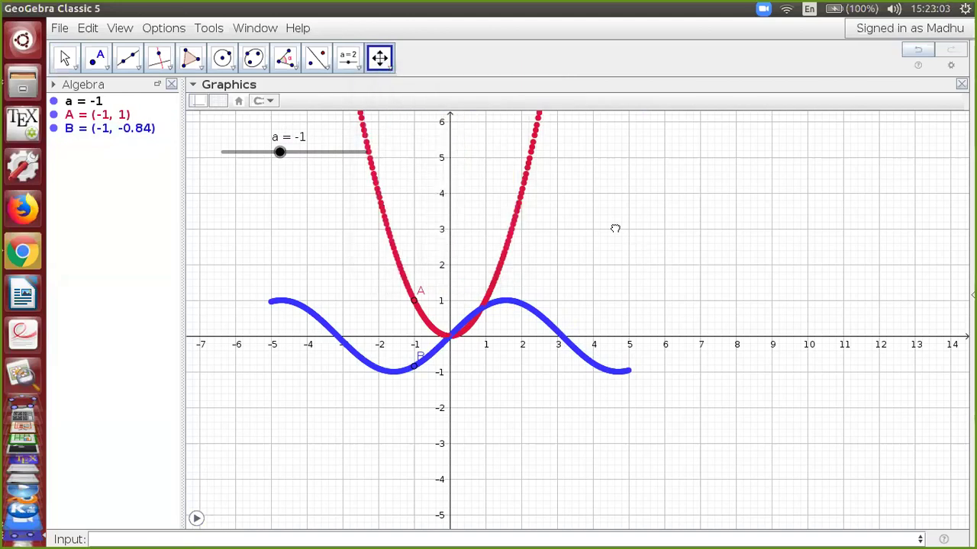
{"action": "left_click_drag", "start_coordinate": [615, 228], "coordinate": [627, 235]}
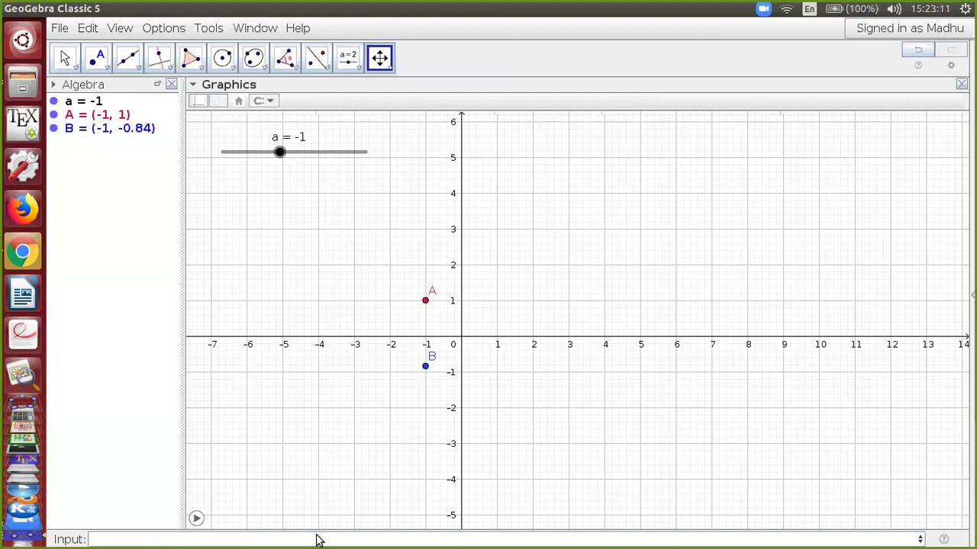
- Enter sin(x) in the Input bar to create f(x) = sin(x)
{"action": "left_click", "coordinate": [120, 538]}
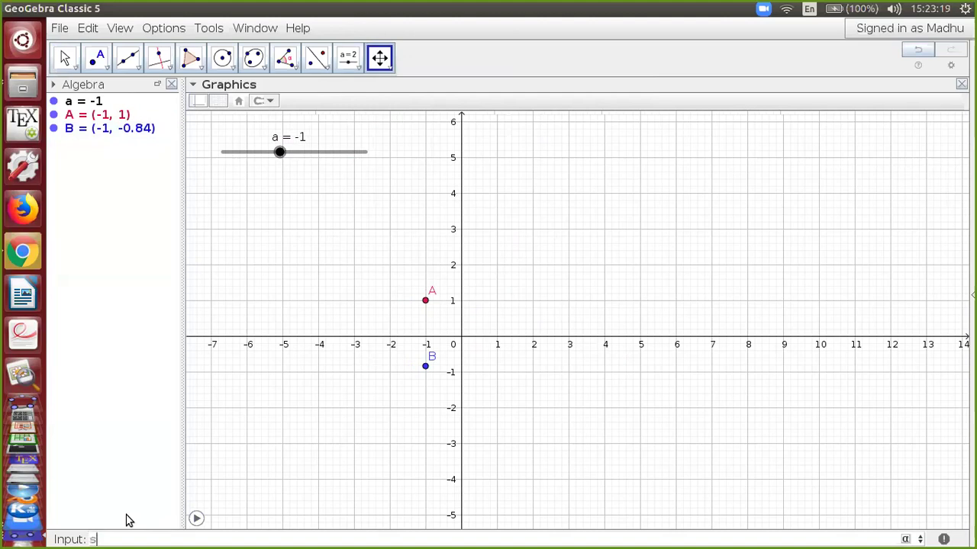
{"action": "type", "text": "sin"}
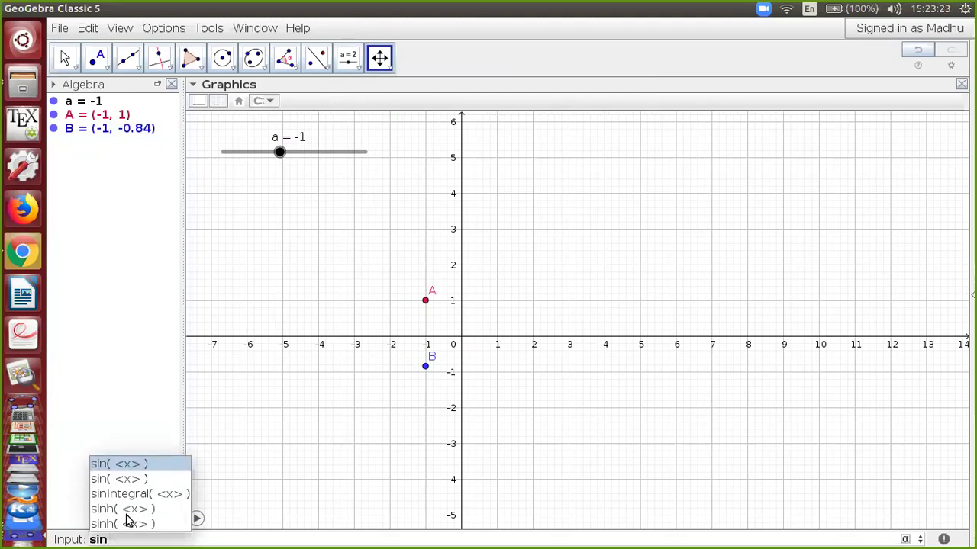
{"action": "key", "text": "Escape"}
{"action": "type", "text": "(x"}
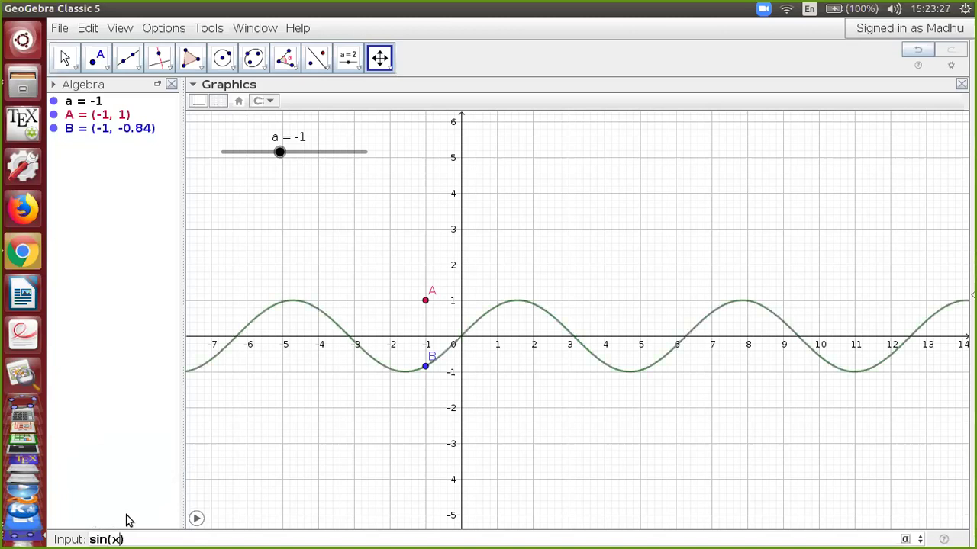
{"action": "key", "text": "Return"}
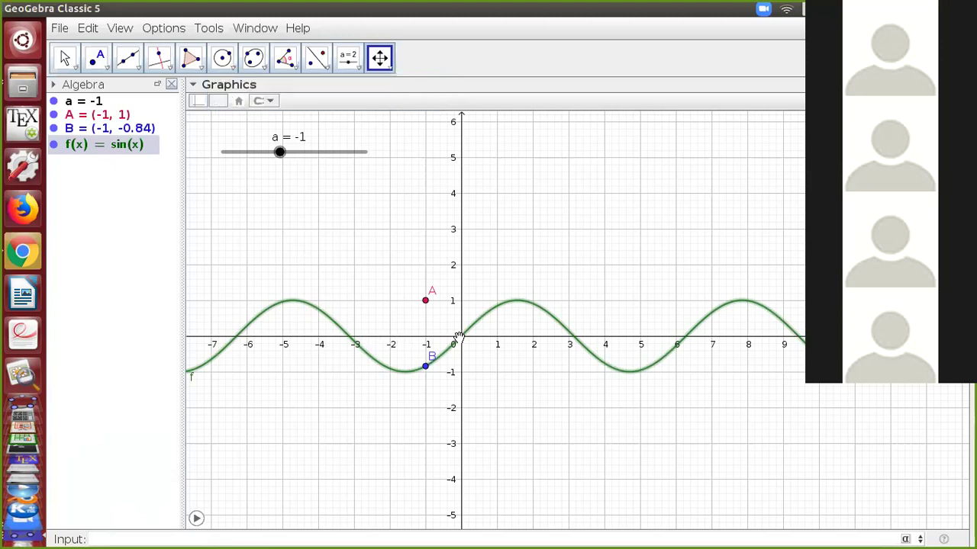
- Place a point C on the sine curve, slide it along, then delete it
{"action": "left_click", "coordinate": [97, 64]}
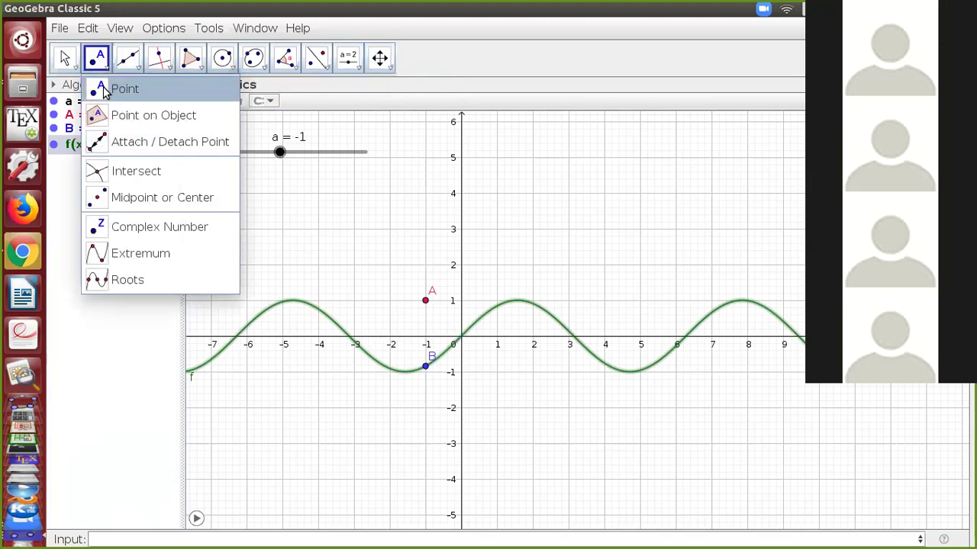
{"action": "left_click", "coordinate": [133, 122]}
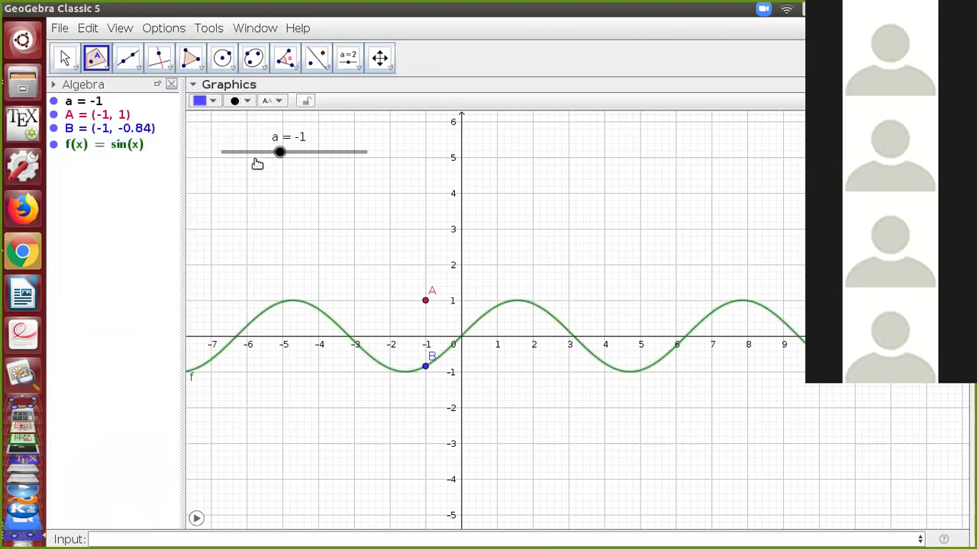
{"action": "left_click", "coordinate": [745, 302]}
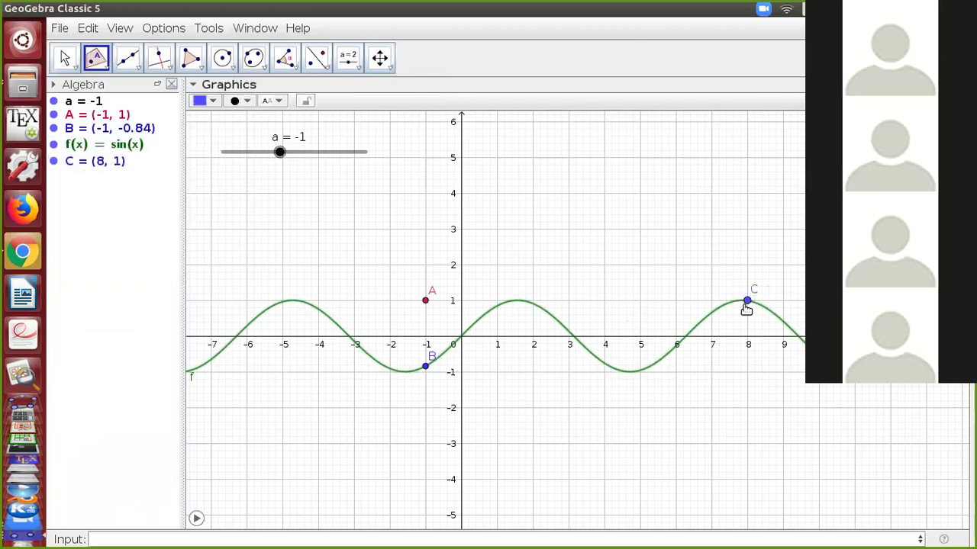
{"action": "left_click", "coordinate": [66, 60]}
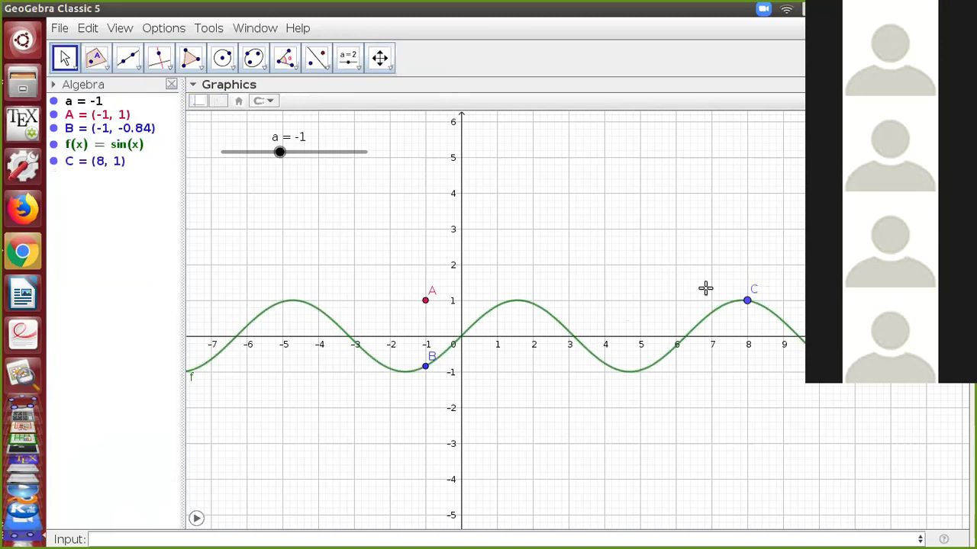
{"action": "left_click_drag", "start_coordinate": [748, 308], "coordinate": [703, 317]}
{"action": "right_click", "coordinate": [707, 319]}
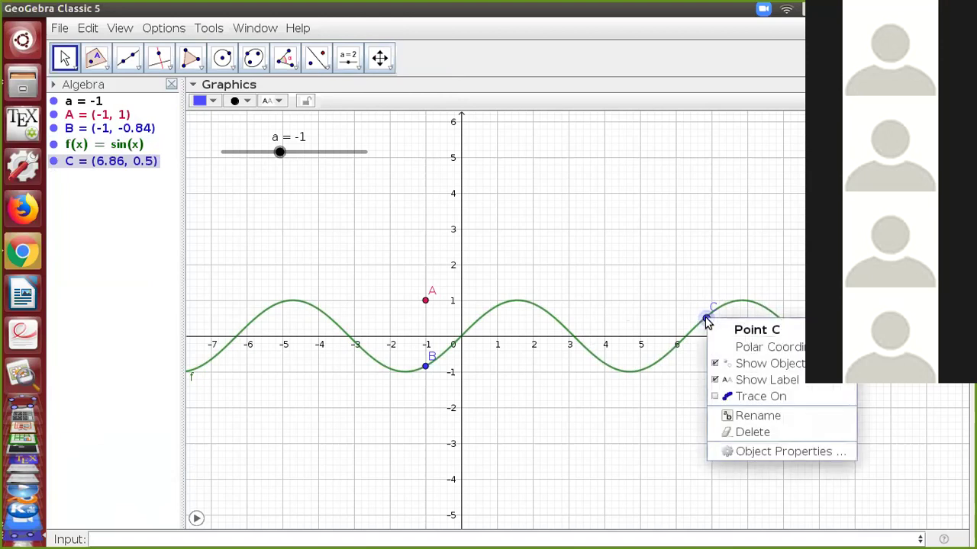
{"action": "left_click", "coordinate": [751, 433]}
- Recreate point C on the curve near x = 1.76 and drag it to (7.82, 1)
{"action": "left_click", "coordinate": [94, 60]}
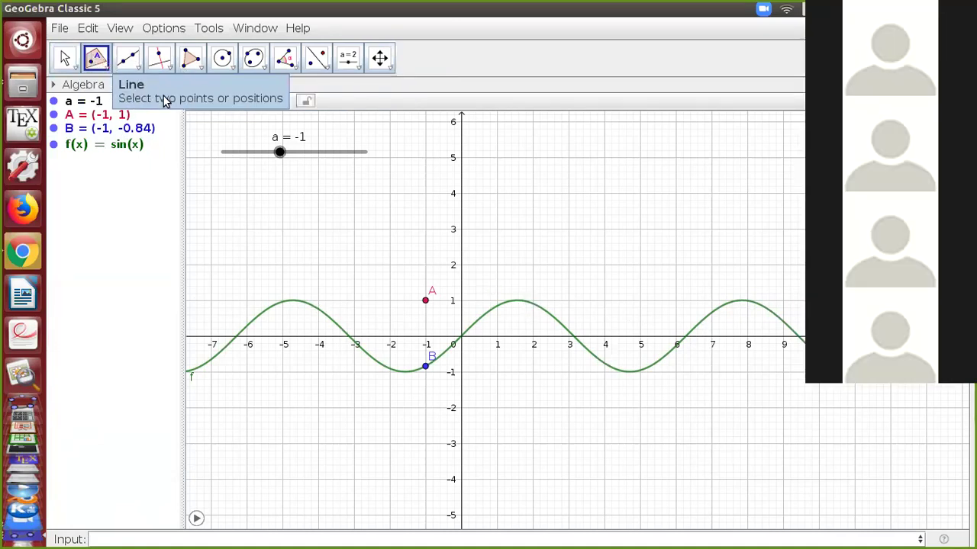
{"action": "left_click", "coordinate": [525, 304]}
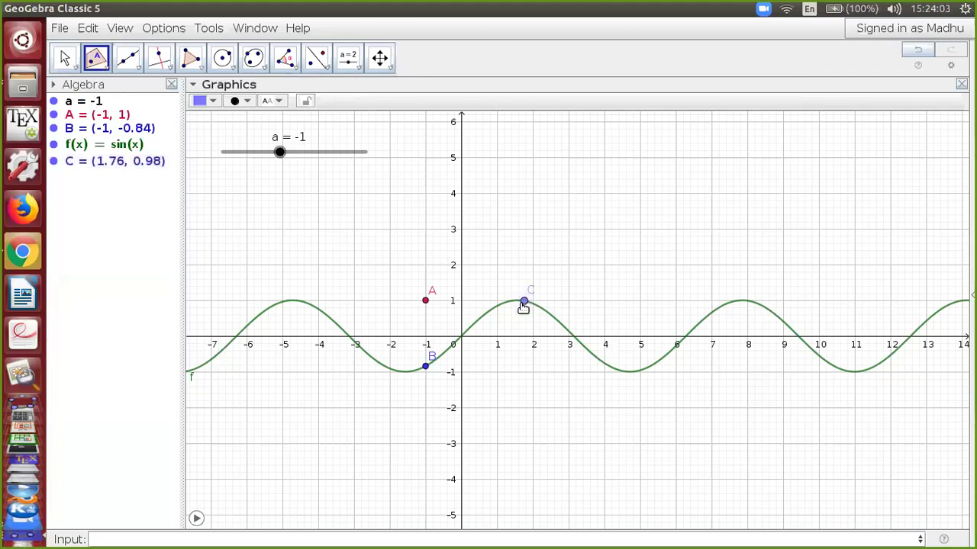
{"action": "key", "text": "Escape"}
{"action": "left_click_drag", "start_coordinate": [524, 302], "coordinate": [741, 302]}
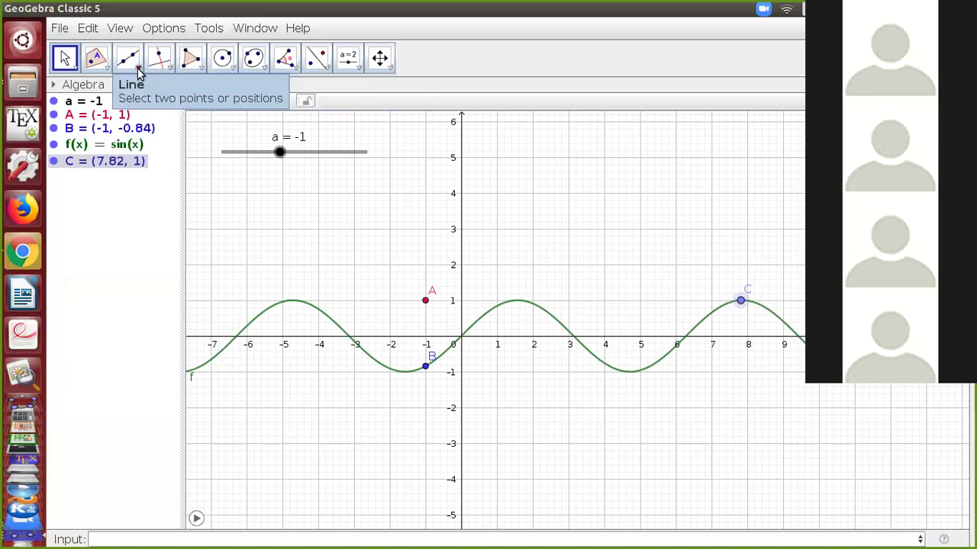
{"action": "left_click", "coordinate": [168, 70]}
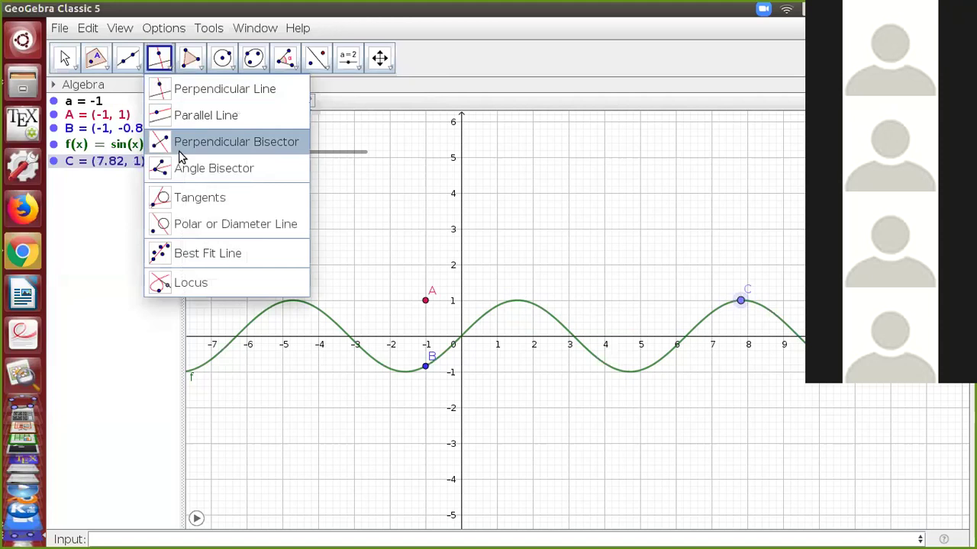
{"action": "left_click", "coordinate": [190, 201]}
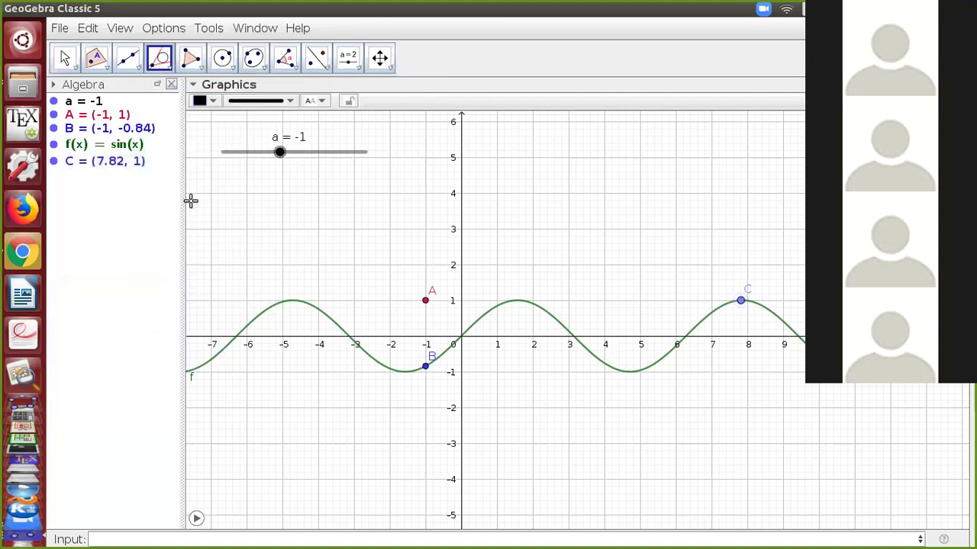
{"action": "left_click", "coordinate": [741, 302]}
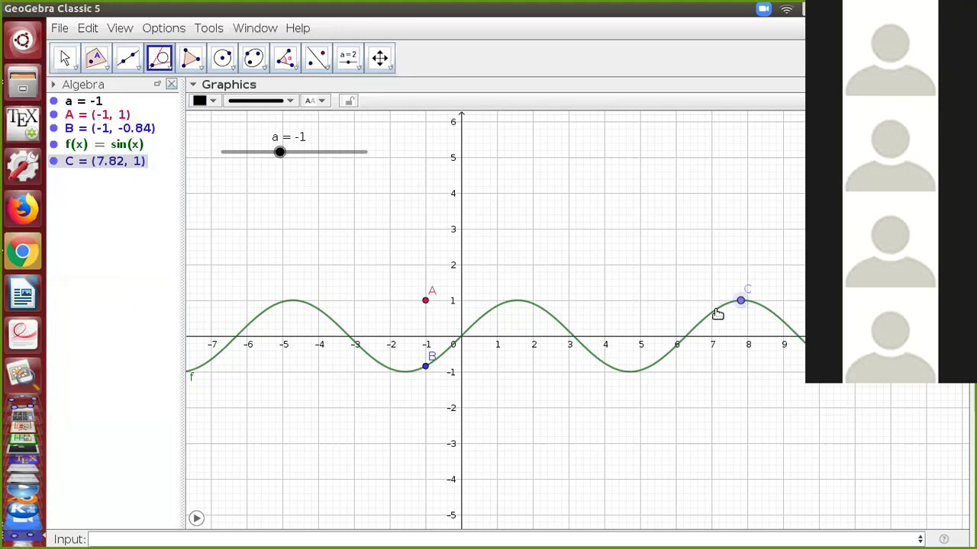
{"action": "left_click", "coordinate": [716, 311]}
{"action": "key", "text": "Escape"}
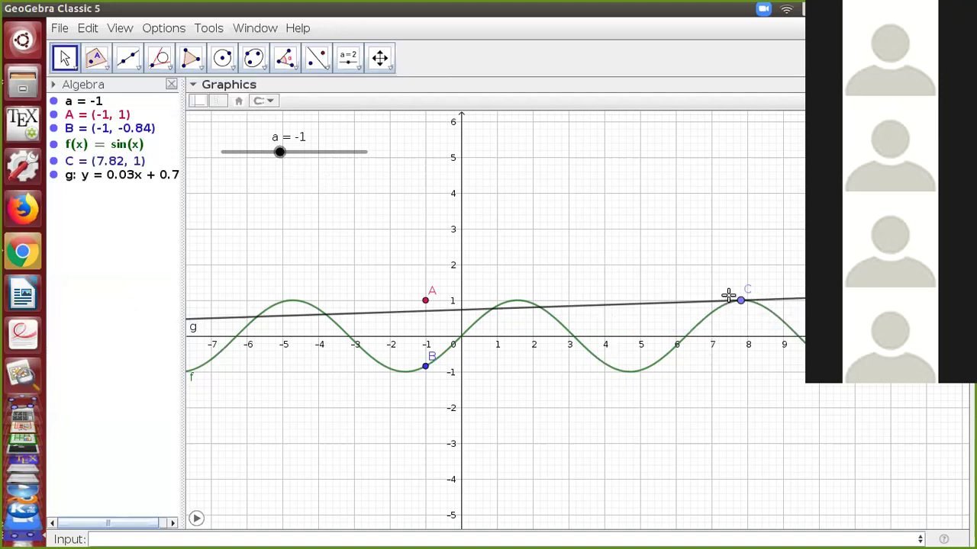
{"action": "left_click_drag", "start_coordinate": [740, 307], "coordinate": [790, 325]}
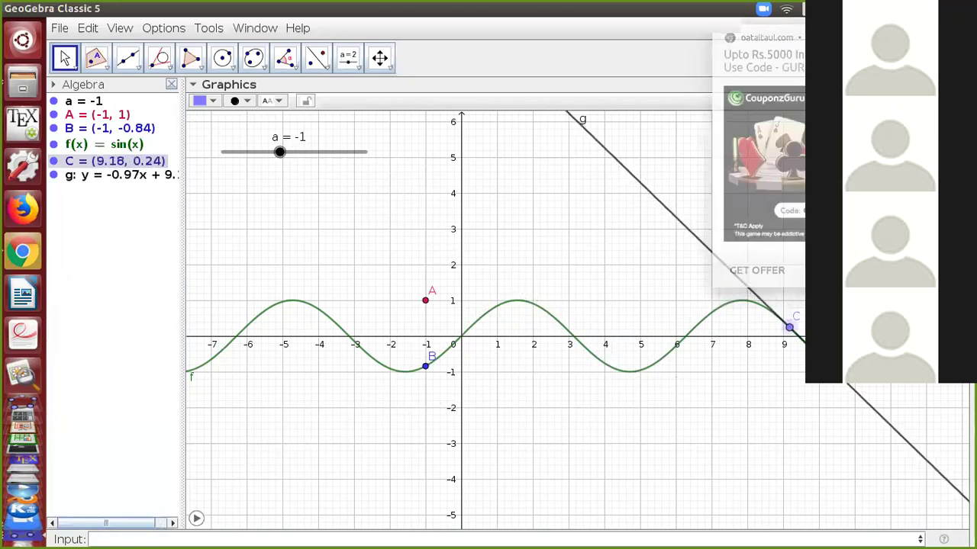
{"action": "left_click_drag", "start_coordinate": [796, 330], "coordinate": [539, 315]}
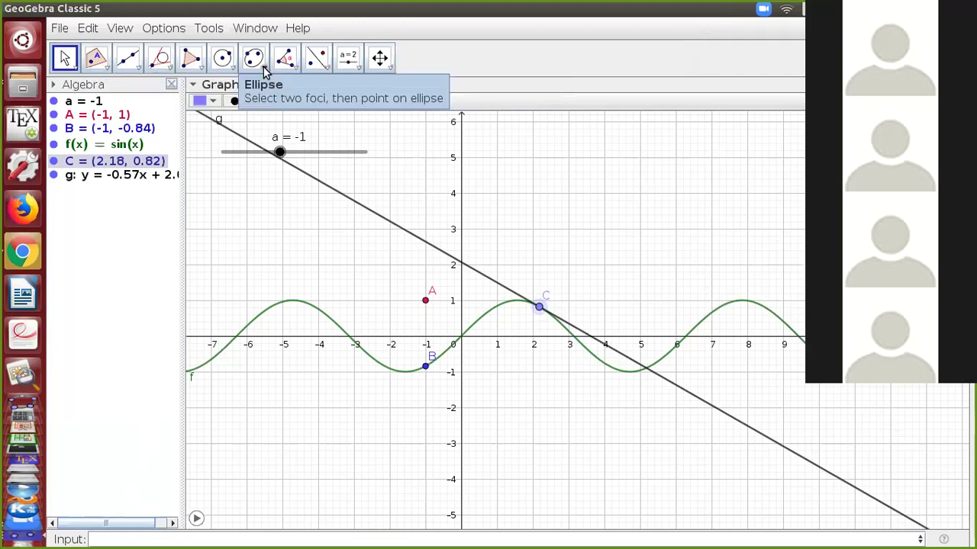
- Apply the Slope tool to tangent g, showing a slope triangle with m = -0.57
{"action": "left_click", "coordinate": [288, 63]}
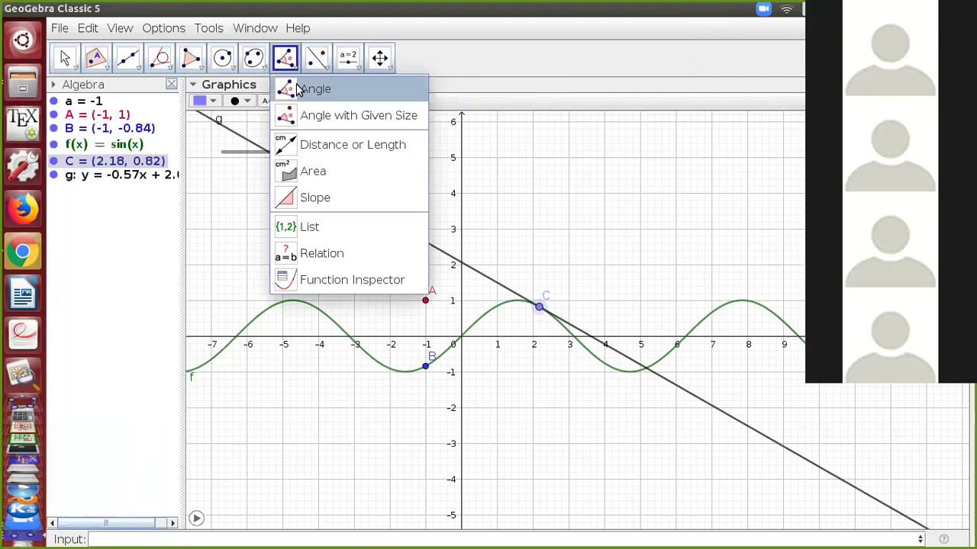
{"action": "left_click", "coordinate": [305, 200]}
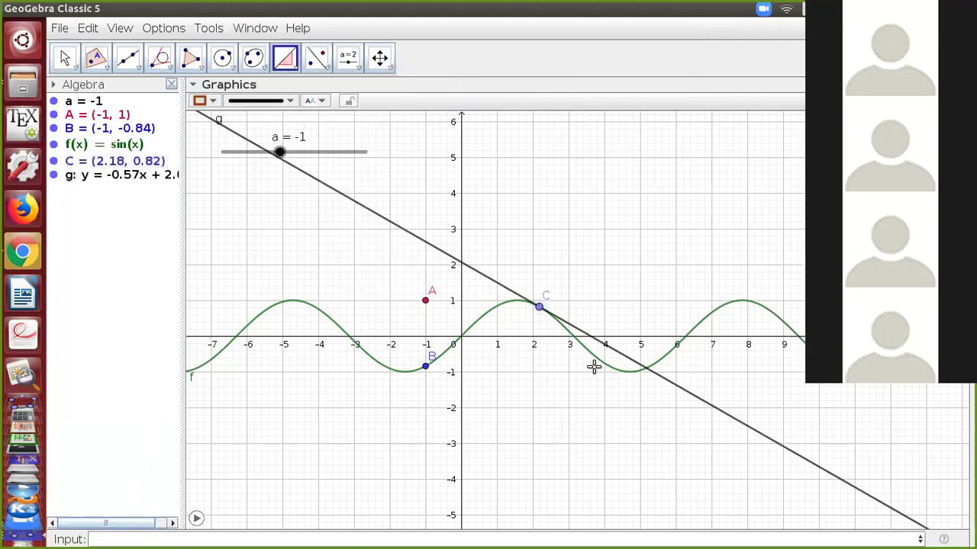
{"action": "left_click", "coordinate": [684, 394]}
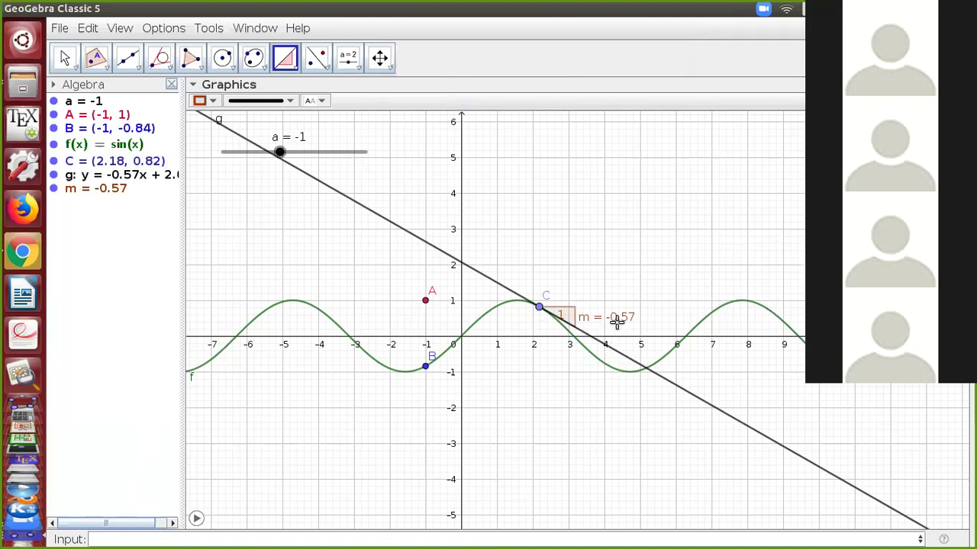
{"action": "left_click", "coordinate": [128, 539]}
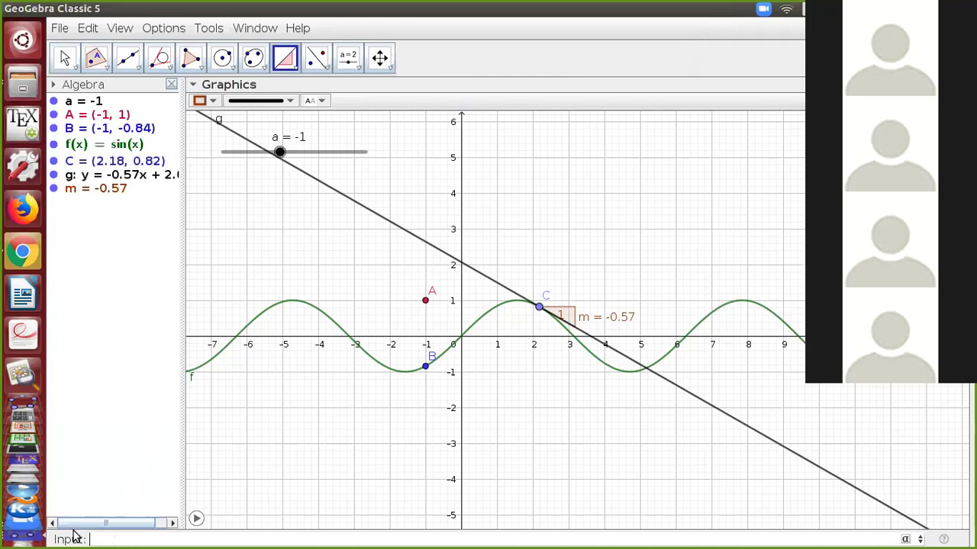
- Create point D = (x(C), m) and turn on its trace
{"action": "type", "text": "(x(C),m"}
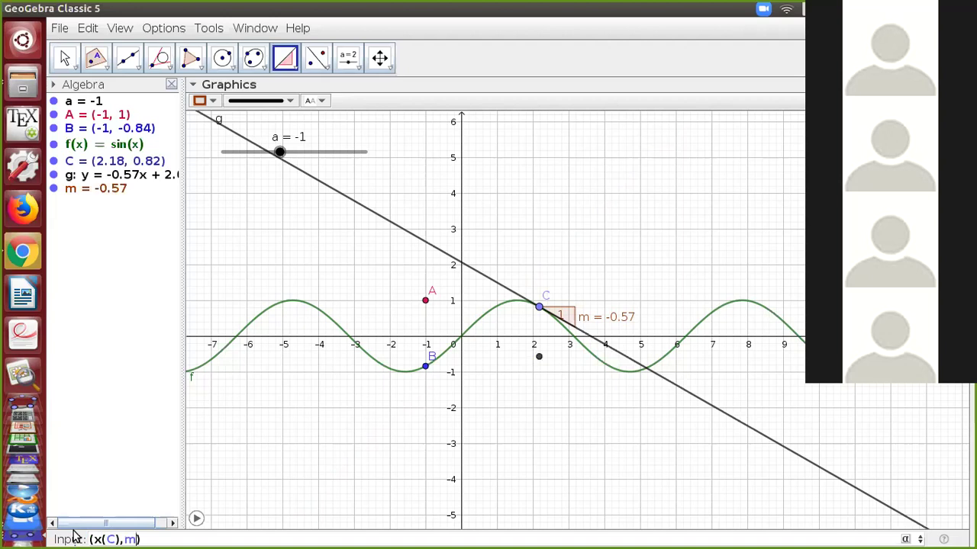
{"action": "key", "text": "Return"}
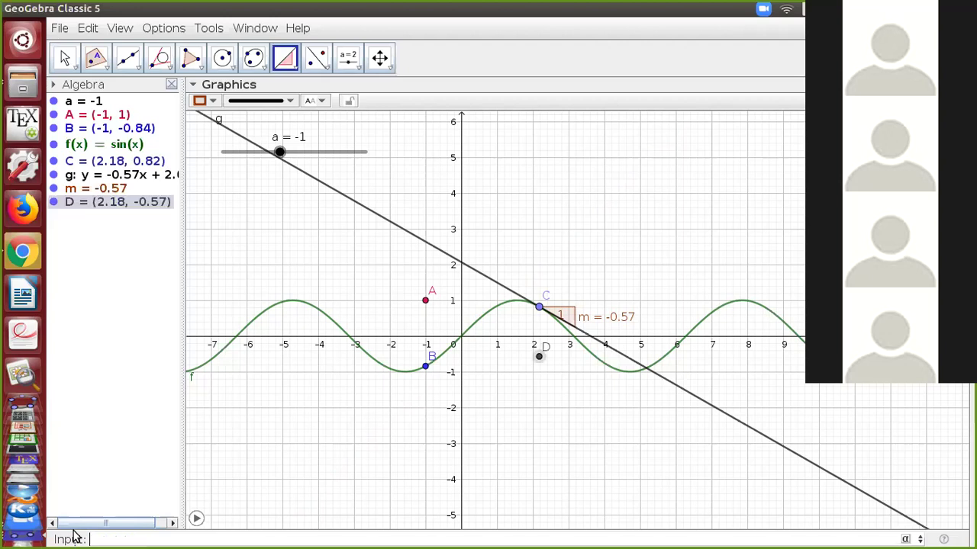
{"action": "right_click", "coordinate": [539, 357]}
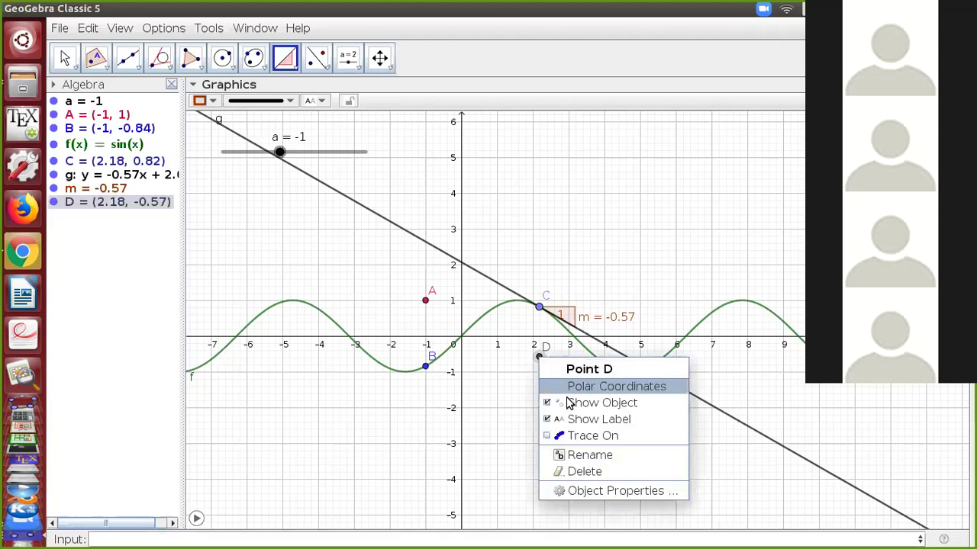
{"action": "left_click", "coordinate": [581, 437]}
- Drag C along the sine curve so D traces the cosine-shaped derivative curve
{"action": "left_click", "coordinate": [65, 58]}
{"action": "mouse_move", "coordinate": [539, 307]}
{"action": "left_mouse_down"}
{"action": "mouse_move", "coordinate": [510, 300]}
{"action": "mouse_move", "coordinate": [461, 321]}
{"action": "left_mouse_up"}
{"action": "mouse_move", "coordinate": [399, 338]}
{"action": "left_mouse_down"}
{"action": "mouse_move", "coordinate": [381, 344]}
{"action": "mouse_move", "coordinate": [260, 317]}
{"action": "mouse_move", "coordinate": [284, 299]}
{"action": "mouse_move", "coordinate": [365, 334]}
{"action": "mouse_move", "coordinate": [479, 324]}
{"action": "mouse_move", "coordinate": [522, 304]}
{"action": "mouse_move", "coordinate": [642, 374]}
{"action": "mouse_move", "coordinate": [718, 329]}
{"action": "mouse_move", "coordinate": [862, 379]}
{"action": "mouse_move", "coordinate": [967, 309]}
{"action": "mouse_move", "coordinate": [840, 366]}
{"action": "mouse_move", "coordinate": [752, 371]}
{"action": "mouse_move", "coordinate": [628, 339]}
{"action": "left_mouse_up"}
{"action": "left_click_drag", "start_coordinate": [526, 357], "coordinate": [541, 341]}
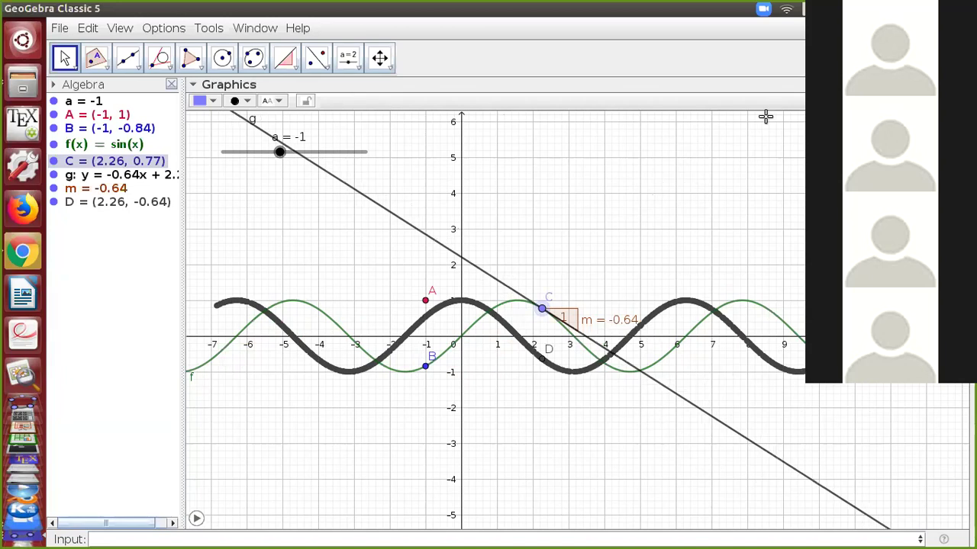
- Bring Chrome forward and open GeoGebra's classroom Resources page
{"action": "left_click", "coordinate": [22, 253]}
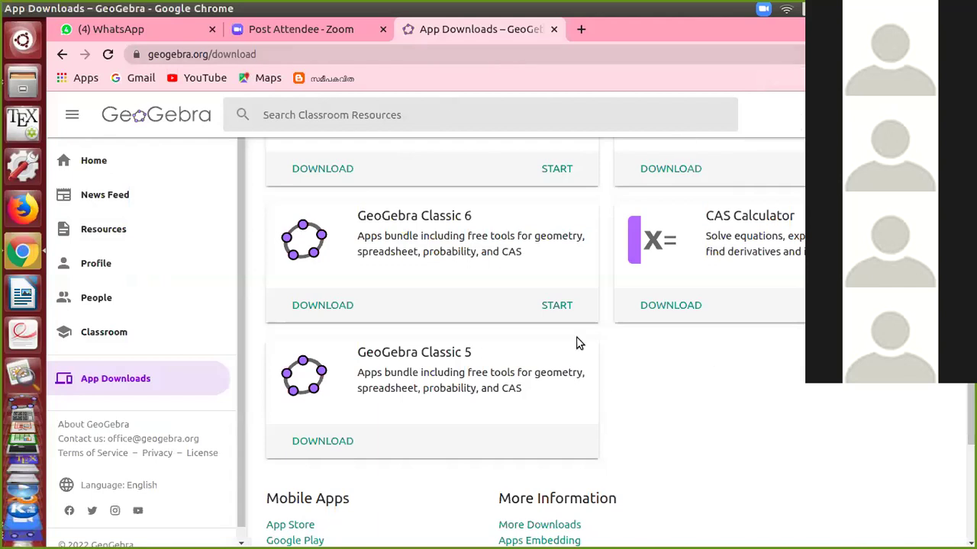
{"action": "scroll", "coordinate": [578, 343], "scroll_direction": "up", "scroll_amount": 3}
{"action": "scroll", "coordinate": [180, 277], "scroll_direction": "up", "scroll_amount": 1}
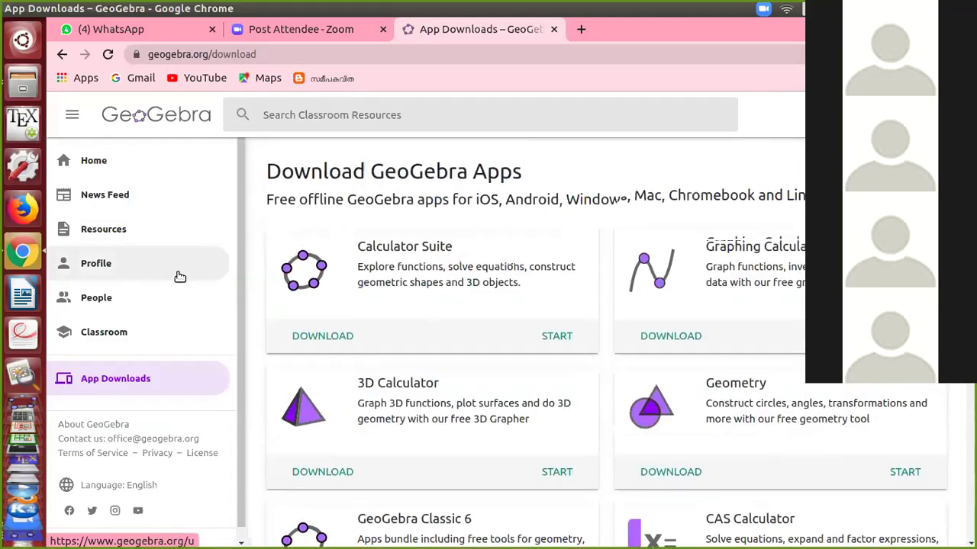
{"action": "left_click", "coordinate": [103, 229]}
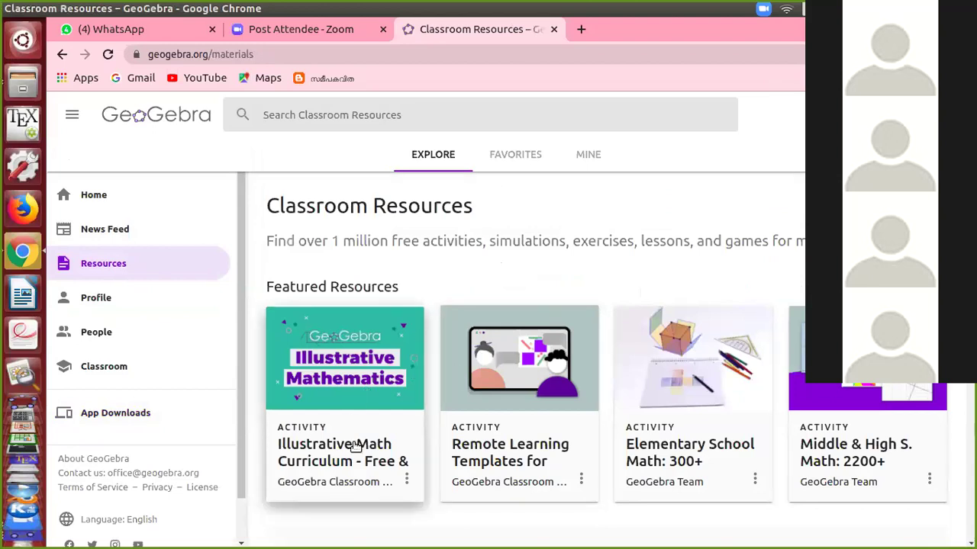
- Open Middle & High S. Math, then the Trigonometry book, and browse its contents
{"action": "scroll", "coordinate": [477, 426], "scroll_direction": "down", "scroll_amount": 3}
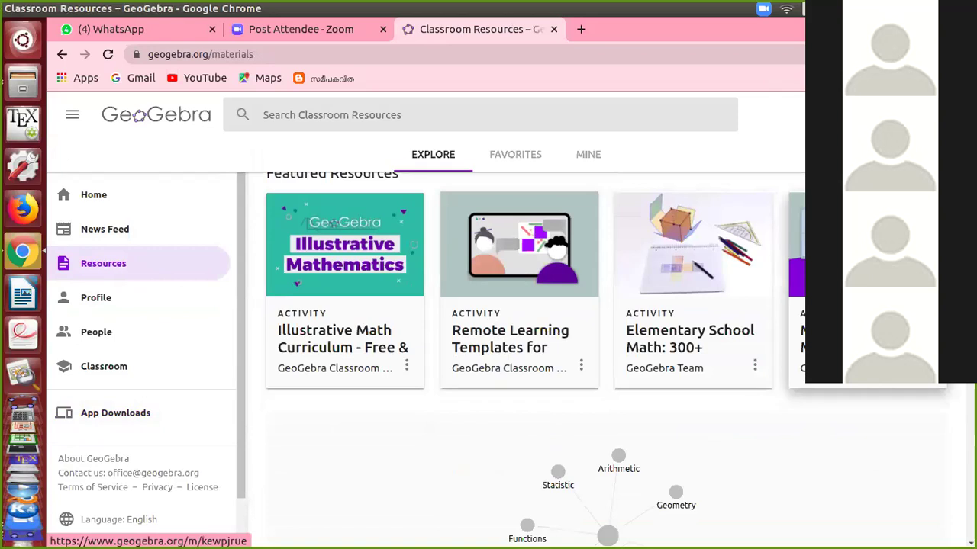
{"action": "left_click", "coordinate": [862, 321]}
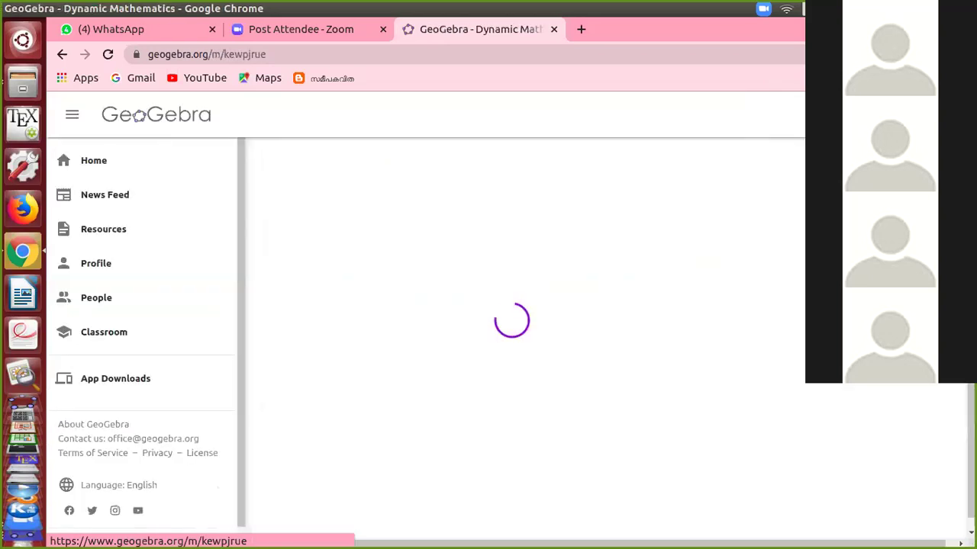
{"action": "scroll", "coordinate": [598, 345], "scroll_direction": "down", "scroll_amount": 4}
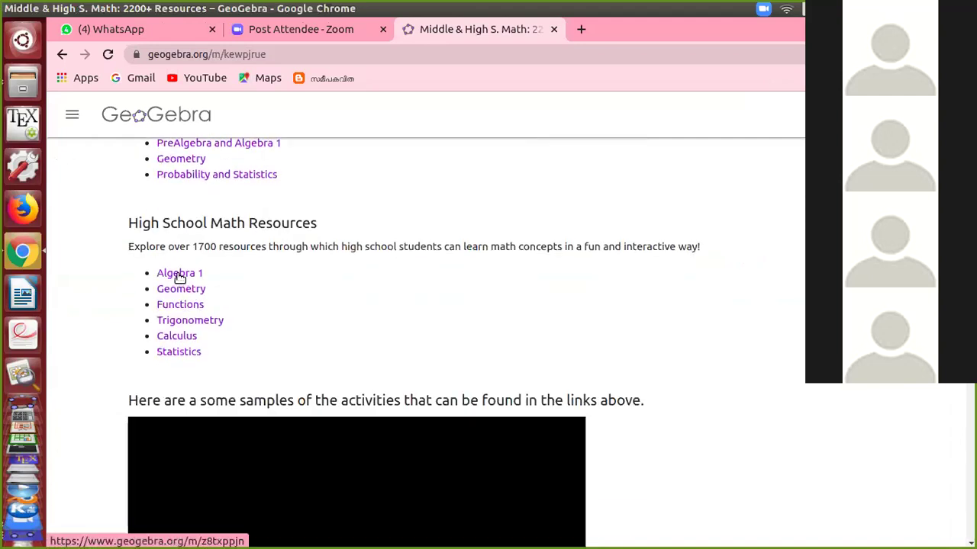
{"action": "left_click", "coordinate": [201, 322]}
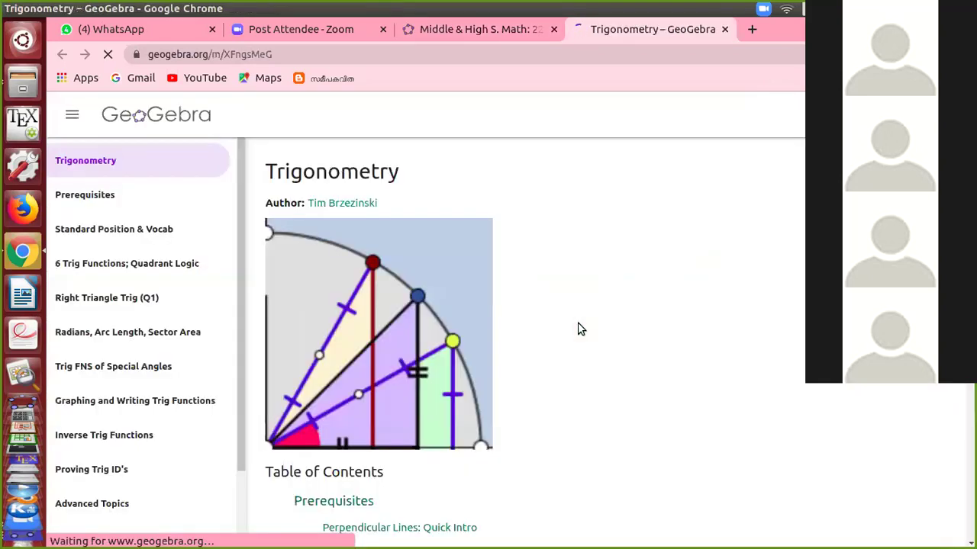
{"action": "scroll", "coordinate": [640, 344], "scroll_direction": "down", "scroll_amount": 2}
{"action": "scroll", "coordinate": [489, 362], "scroll_direction": "down", "scroll_amount": 2}
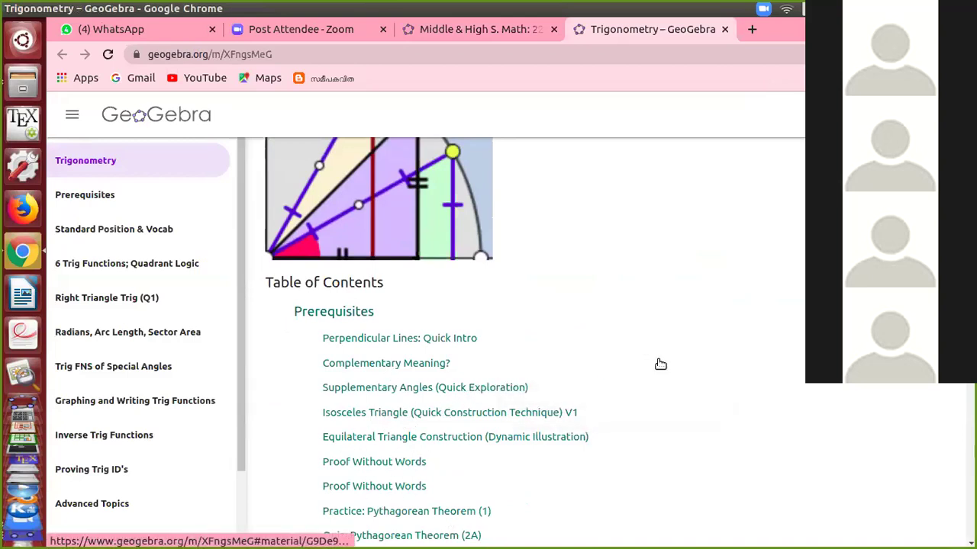
{"action": "scroll", "coordinate": [658, 364], "scroll_direction": "down", "scroll_amount": 3}
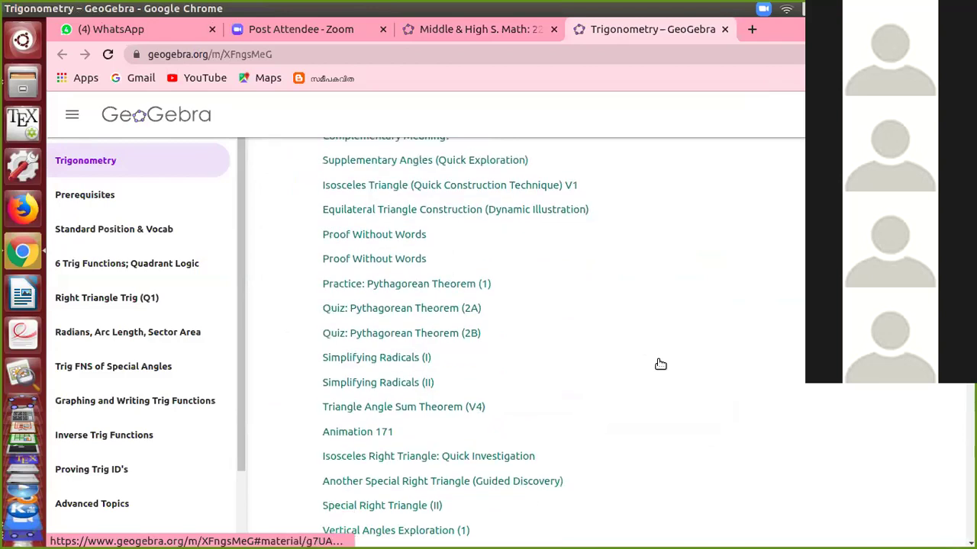
{"action": "scroll", "coordinate": [660, 364], "scroll_direction": "up", "scroll_amount": 5}
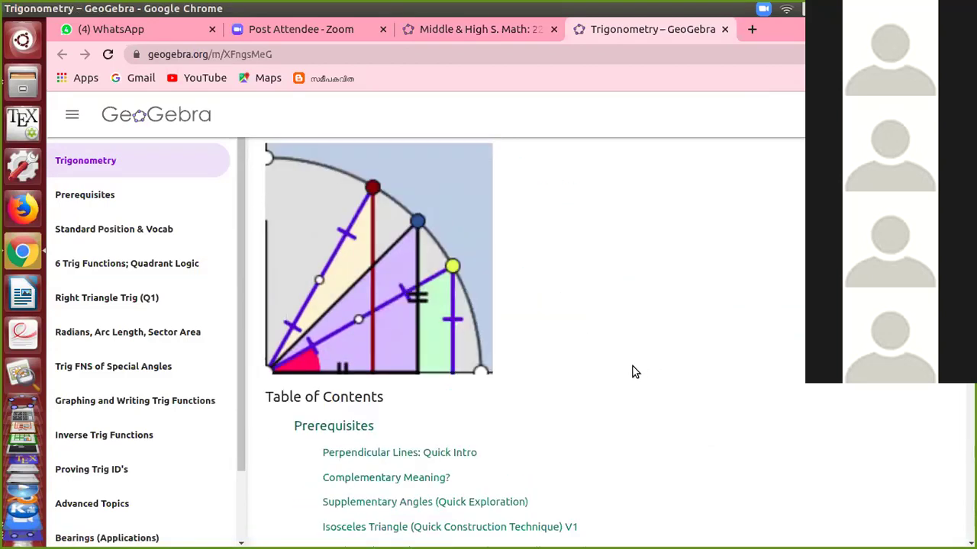
{"action": "scroll", "coordinate": [633, 371], "scroll_direction": "down", "scroll_amount": 2}
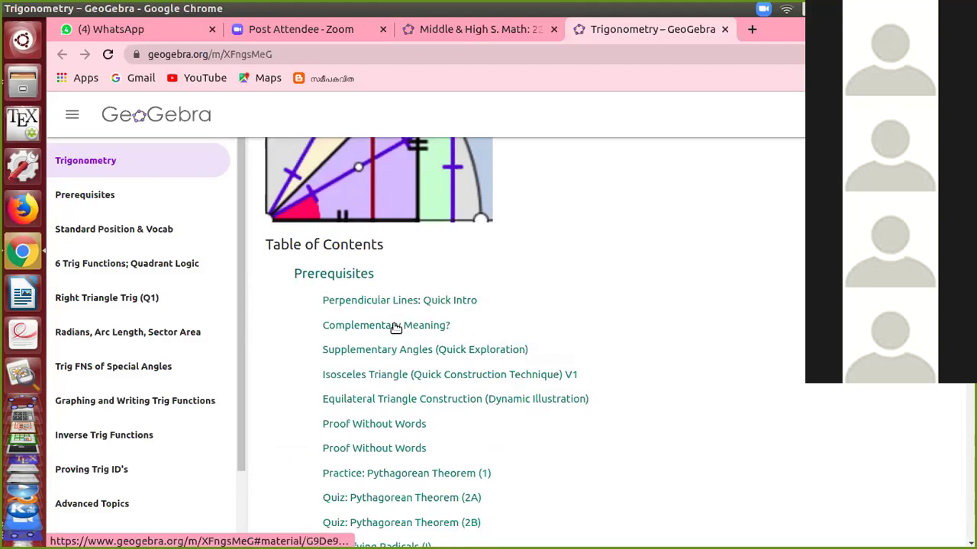
- Open the Complementary Meaning? activity and drag its Slide Me slider to reshape the angles
{"action": "left_click", "coordinate": [366, 330]}
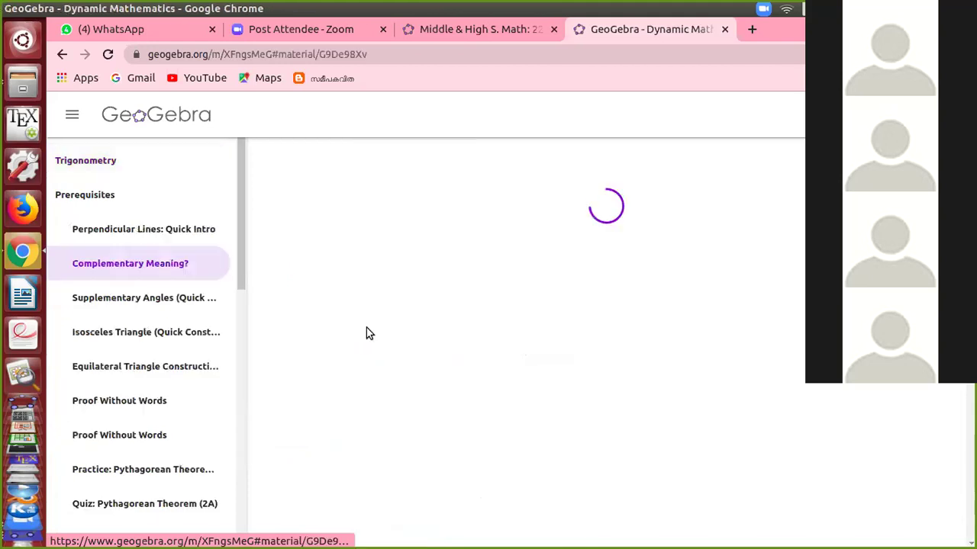
{"action": "scroll", "coordinate": [697, 342], "scroll_direction": "down", "scroll_amount": 3}
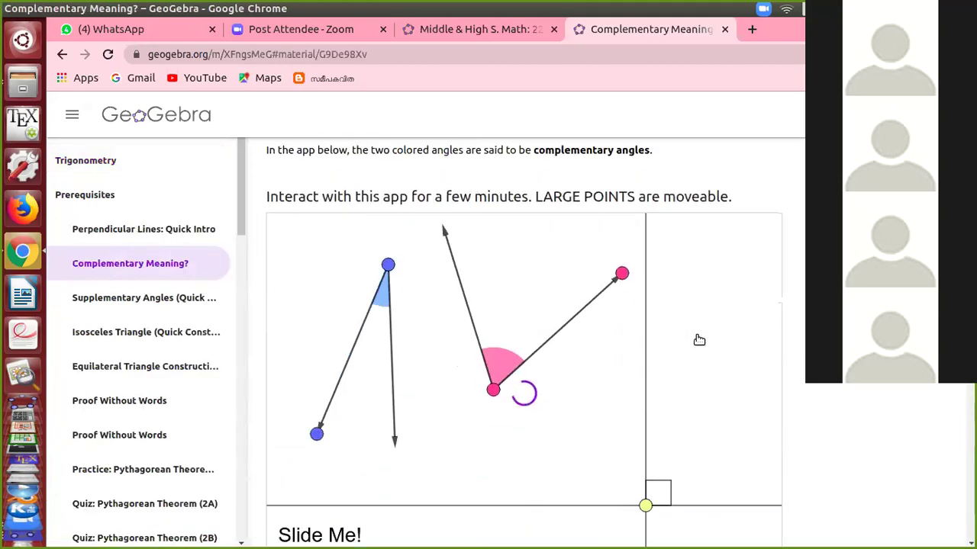
{"action": "scroll", "coordinate": [453, 384], "scroll_direction": "down", "scroll_amount": 1}
{"action": "scroll", "coordinate": [521, 360], "scroll_direction": "up", "scroll_amount": 3}
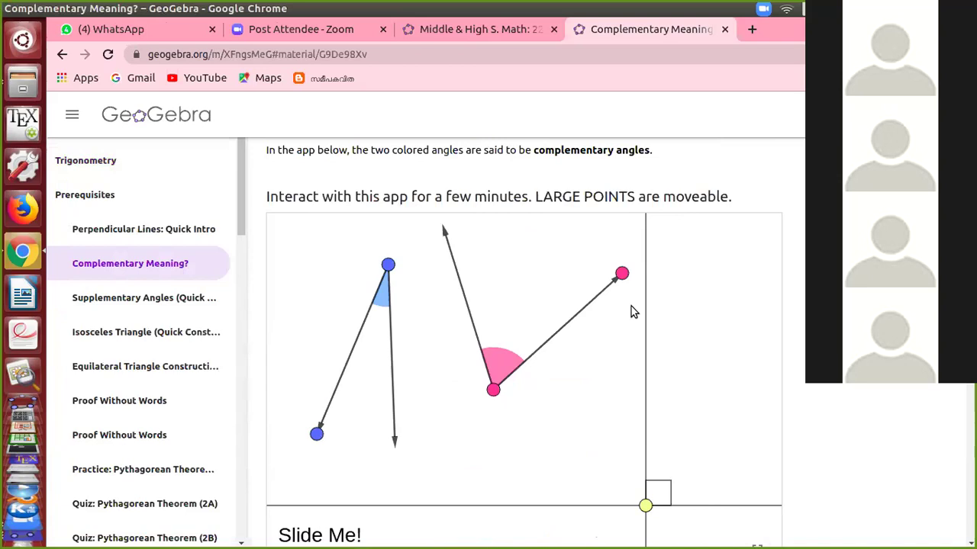
{"action": "scroll", "coordinate": [563, 425], "scroll_direction": "down", "scroll_amount": 1}
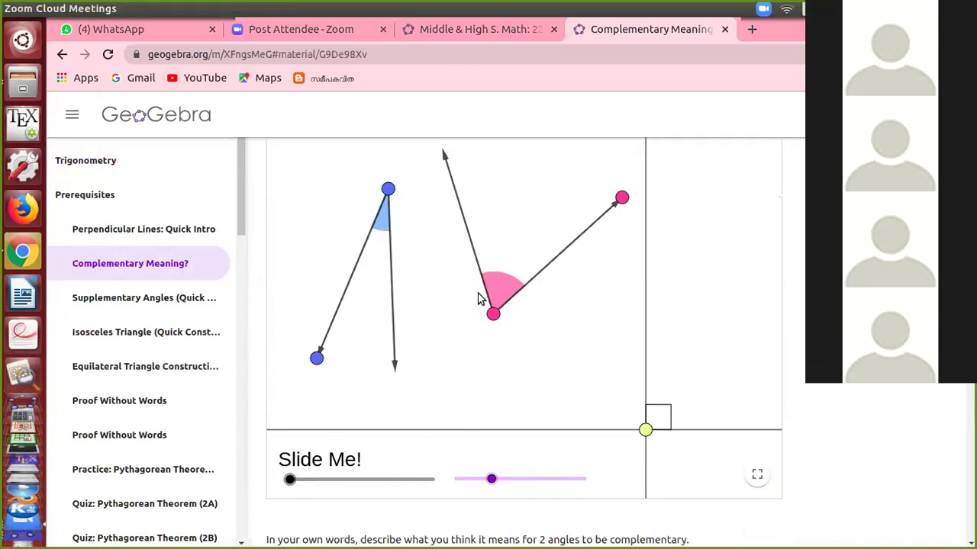
{"action": "mouse_move", "coordinate": [290, 479]}
{"action": "left_mouse_down"}
{"action": "mouse_move", "coordinate": [323, 480]}
{"action": "mouse_move", "coordinate": [290, 480]}
{"action": "left_mouse_up"}
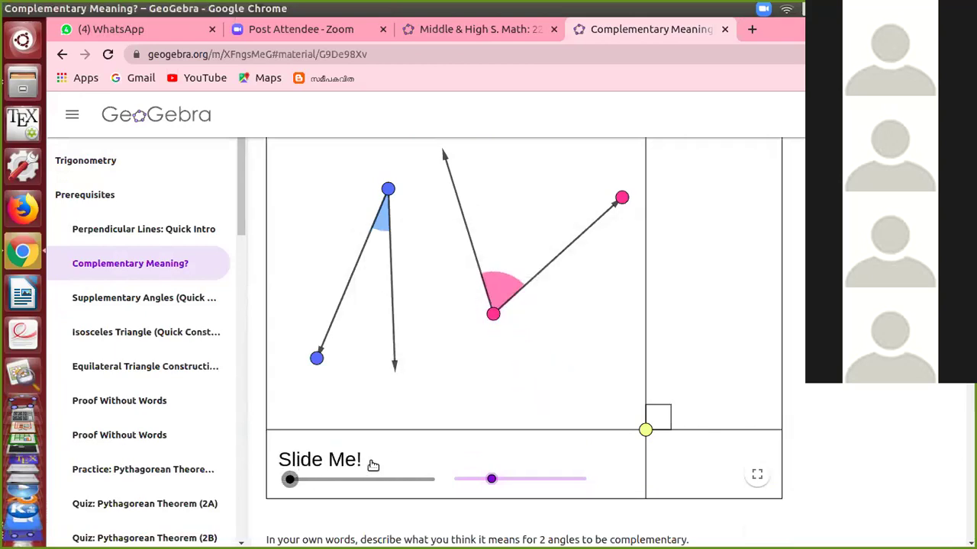
{"action": "mouse_move", "coordinate": [493, 480]}
{"action": "left_mouse_down"}
{"action": "mouse_move", "coordinate": [475, 478]}
{"action": "mouse_move", "coordinate": [545, 471]}
{"action": "mouse_move", "coordinate": [509, 470]}
{"action": "left_mouse_up"}
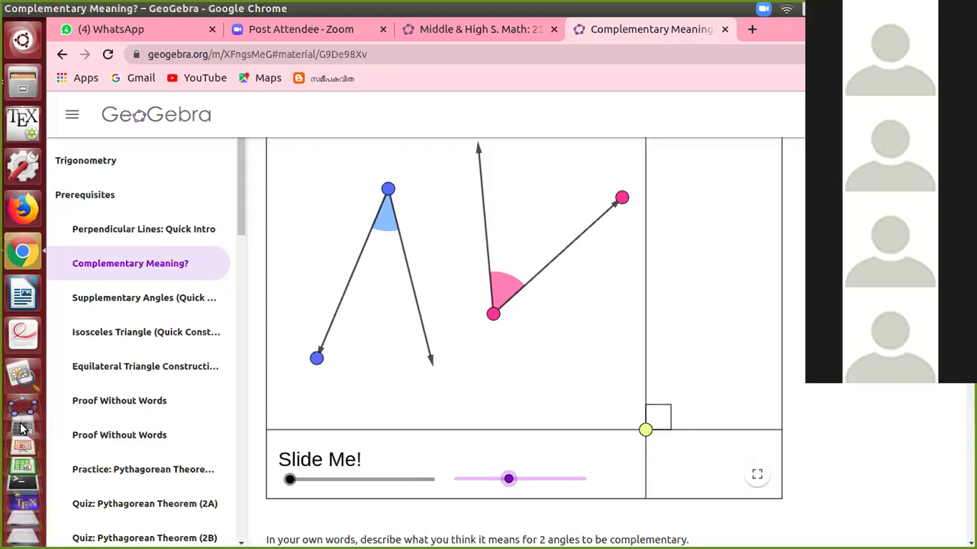
{"action": "scroll", "coordinate": [20, 535], "scroll_direction": "down", "scroll_amount": 3}
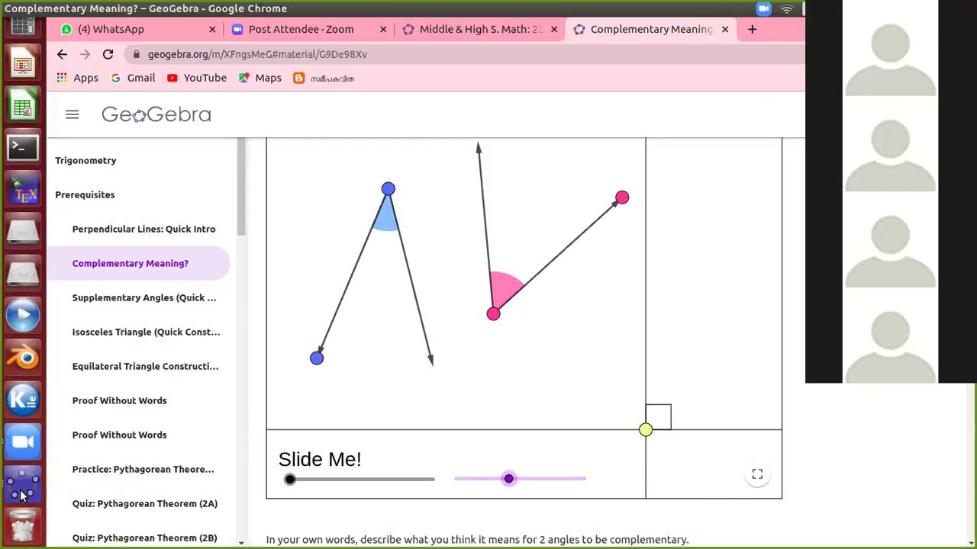
- Return to the GeoGebra Classic 5 sine construction and bring up File > Export
{"action": "left_click", "coordinate": [23, 494]}
{"action": "left_click", "coordinate": [59, 27]}
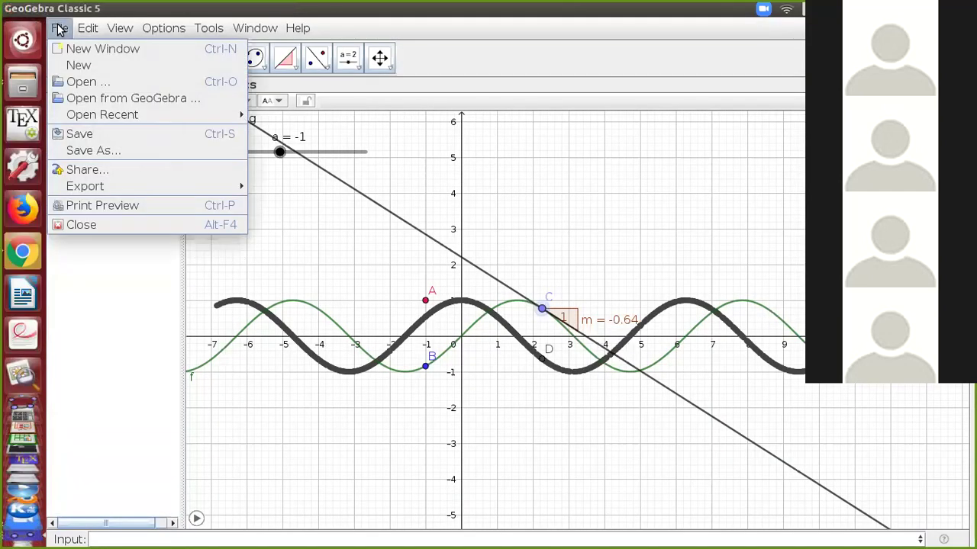
{"action": "mouse_move", "coordinate": [67, 192]}
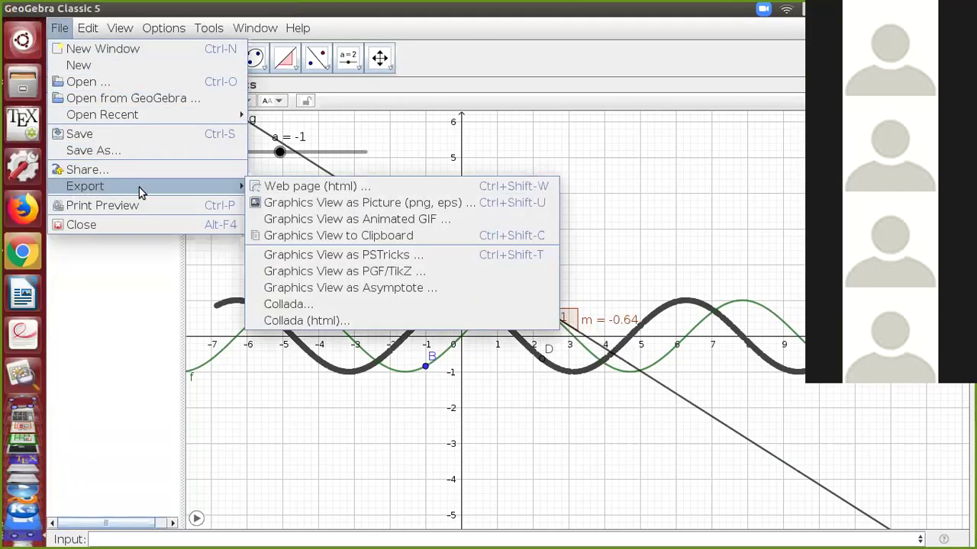